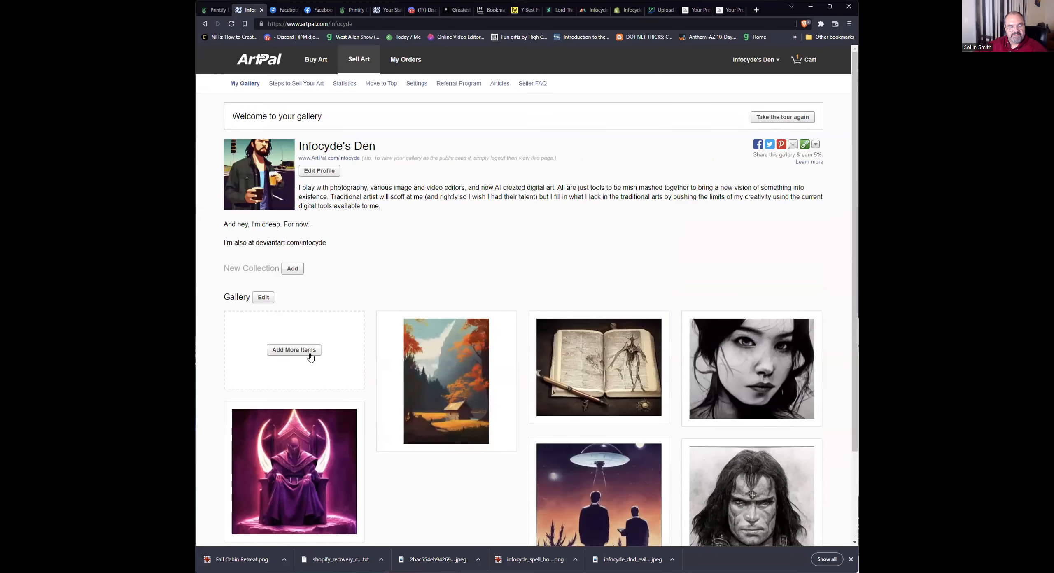
Review the print-on-demand image upload guidelines for adding gallery items, closing them without choosing a file.
{"action": "left_click", "coordinate": [308, 354]}
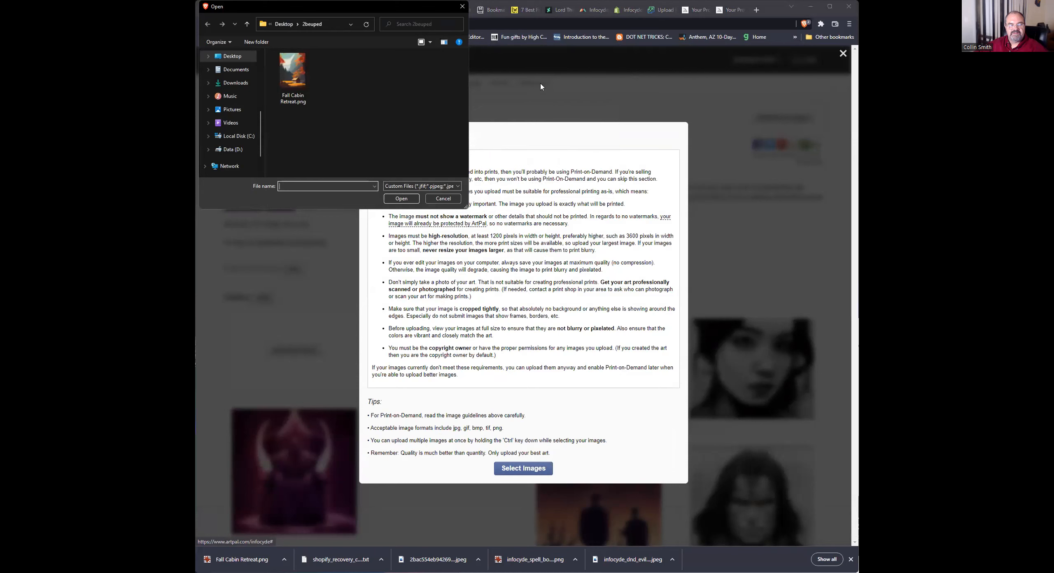
{"action": "left_click", "coordinate": [443, 199]}
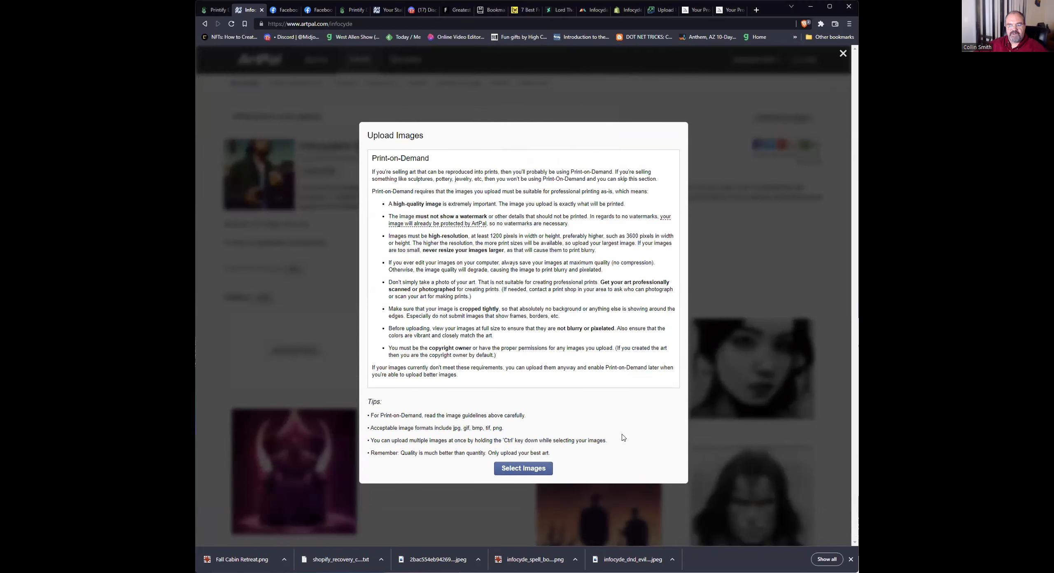
{"action": "left_click", "coordinate": [778, 388]}
{"action": "scroll", "coordinate": [516, 253], "scroll_direction": "down", "scroll_amount": 1}
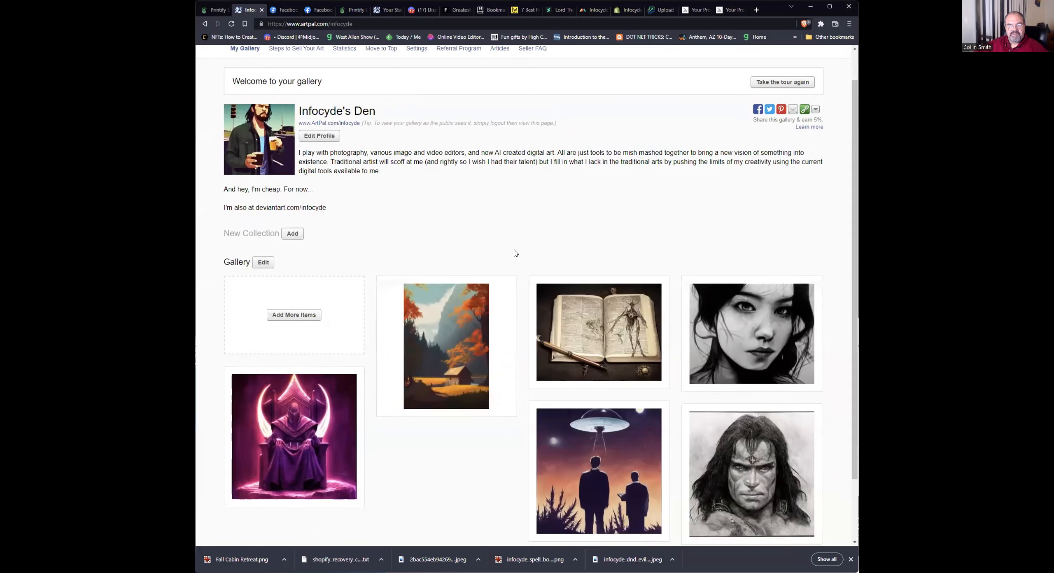
{"action": "scroll", "coordinate": [516, 253], "scroll_direction": "down", "scroll_amount": 2}
{"action": "scroll", "coordinate": [605, 239], "scroll_direction": "up", "scroll_amount": 3}
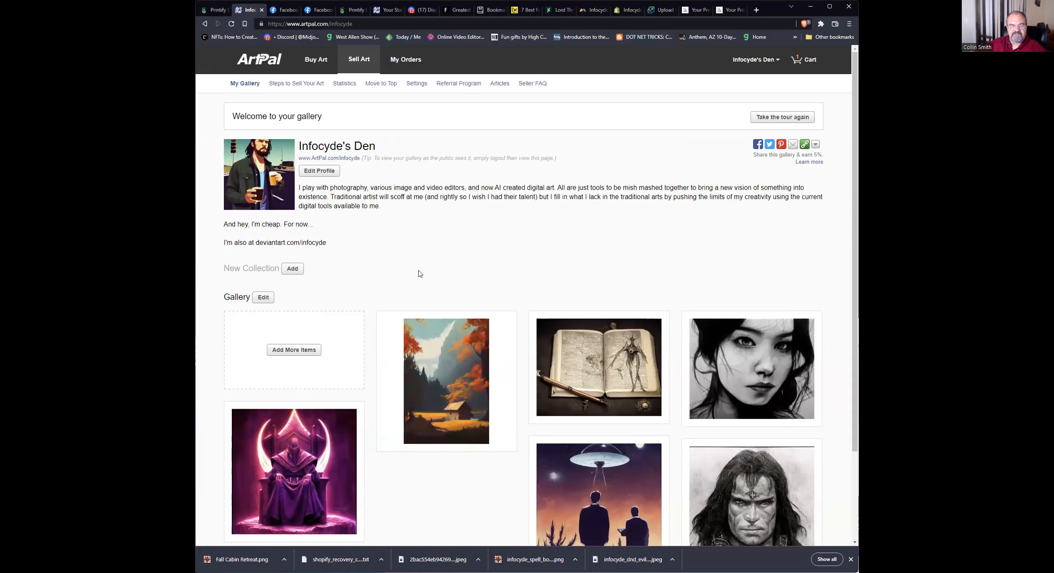
{"action": "scroll", "coordinate": [414, 262], "scroll_direction": "down", "scroll_amount": 1}
{"action": "scroll", "coordinate": [414, 261], "scroll_direction": "up", "scroll_amount": 1}
{"action": "scroll", "coordinate": [417, 262], "scroll_direction": "down", "scroll_amount": 3}
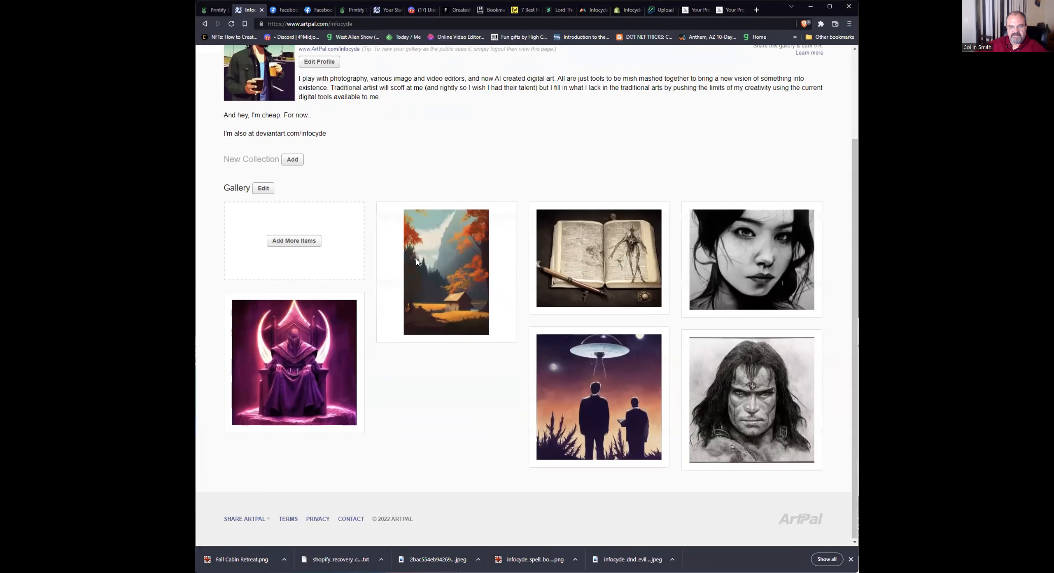
{"action": "scroll", "coordinate": [417, 262], "scroll_direction": "up", "scroll_amount": 3}
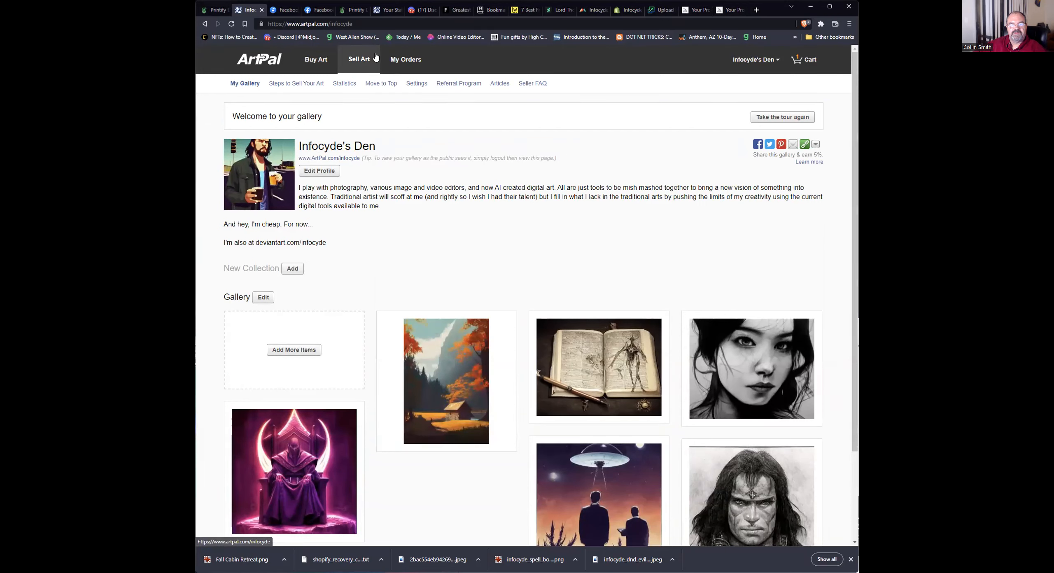
View the gallery's statistics and examine the list of people who saw the art on September 27th, 2022.
{"action": "left_click", "coordinate": [355, 60]}
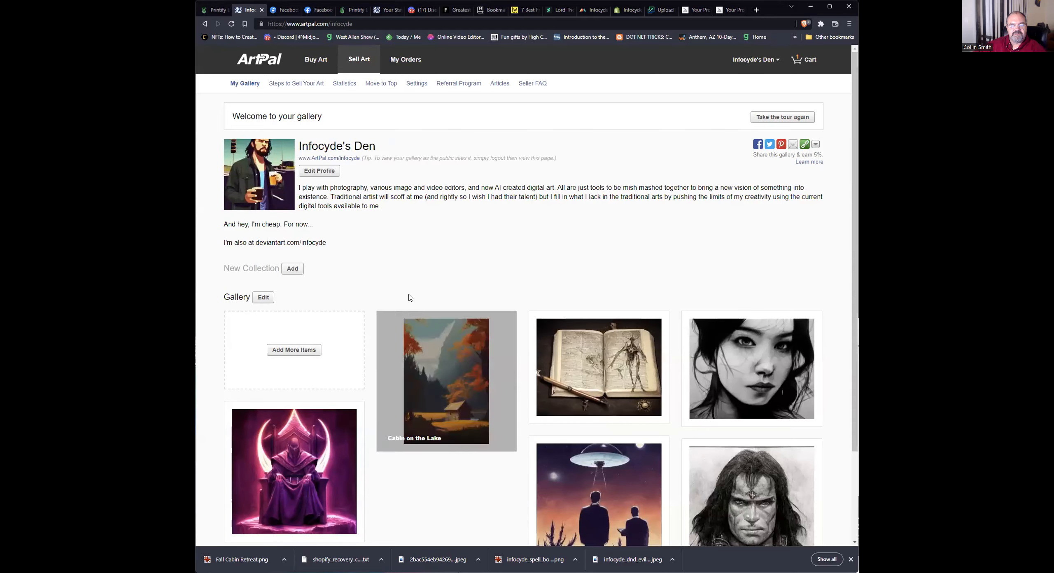
{"action": "left_click", "coordinate": [355, 85]}
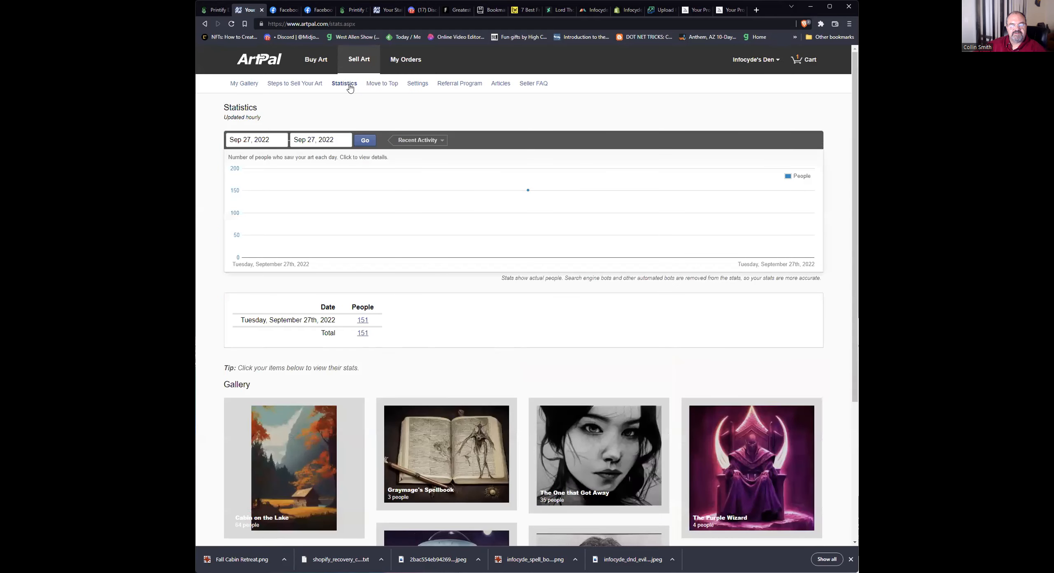
{"action": "left_click", "coordinate": [363, 321]}
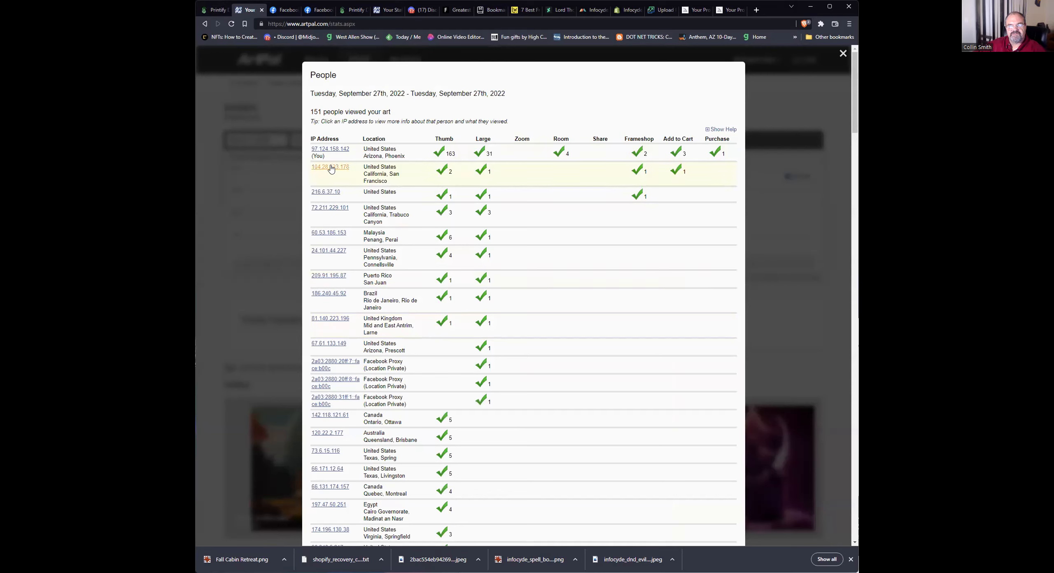
{"action": "left_click", "coordinate": [811, 229]}
Check the viewer statistics for the Graymage's Spellbook item and close its details.
{"action": "scroll", "coordinate": [528, 267], "scroll_direction": "down", "scroll_amount": 3}
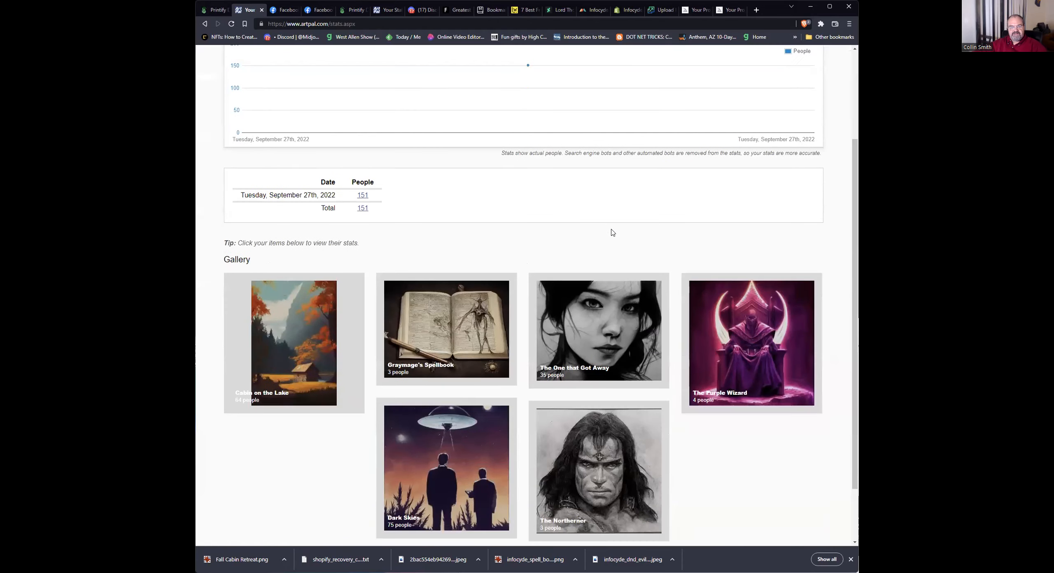
{"action": "left_click", "coordinate": [475, 328]}
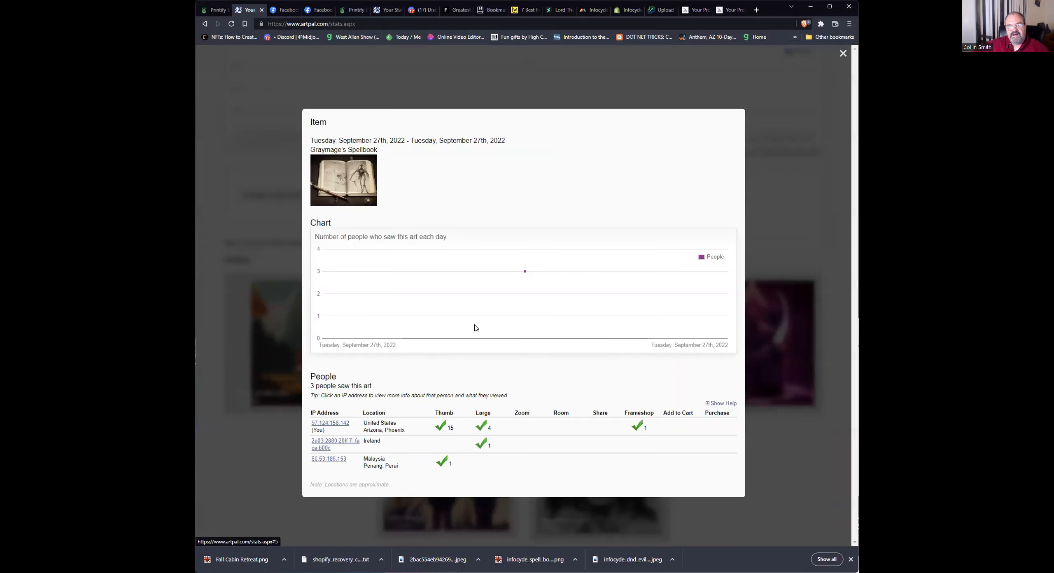
{"action": "left_click", "coordinate": [796, 170]}
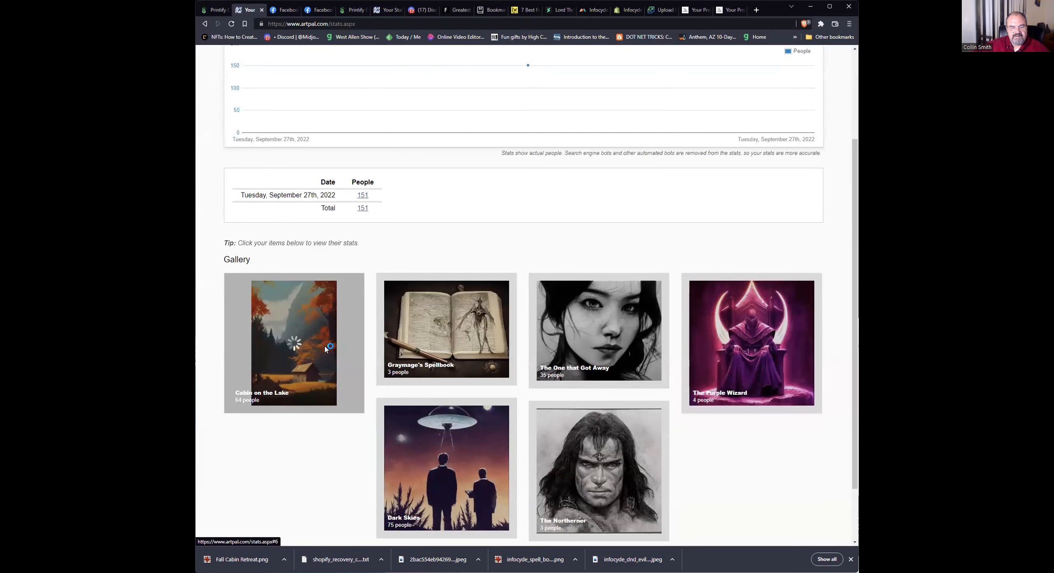
Examine the Cabin on the Lake item's viewer statistics, including its list of people, and close them.
{"action": "left_click", "coordinate": [295, 343]}
{"action": "scroll", "coordinate": [531, 284], "scroll_direction": "down", "scroll_amount": 4}
{"action": "scroll", "coordinate": [531, 286], "scroll_direction": "down", "scroll_amount": 6}
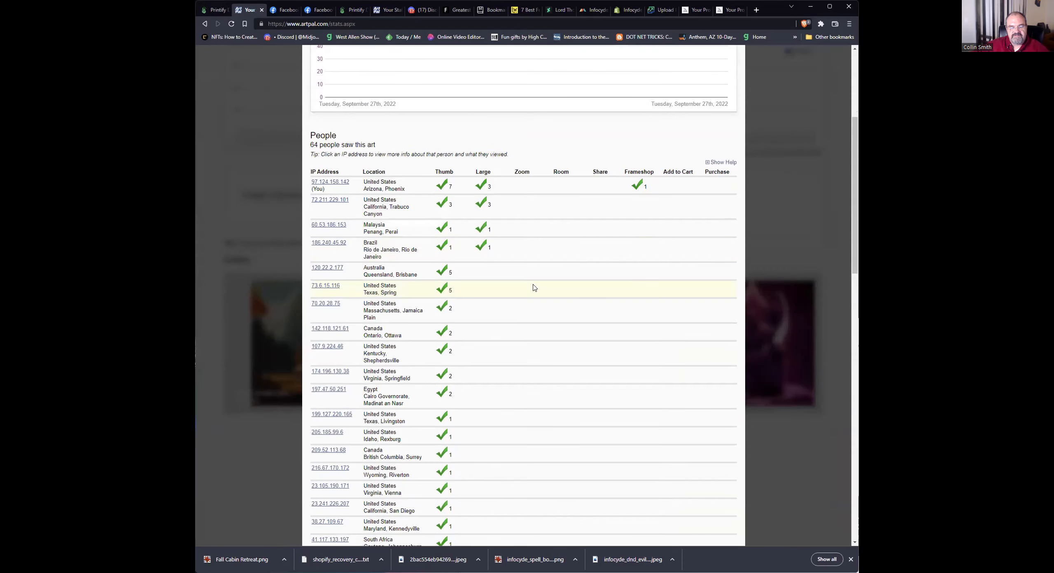
{"action": "scroll", "coordinate": [782, 208], "scroll_direction": "up", "scroll_amount": 10}
{"action": "left_click", "coordinate": [781, 208]}
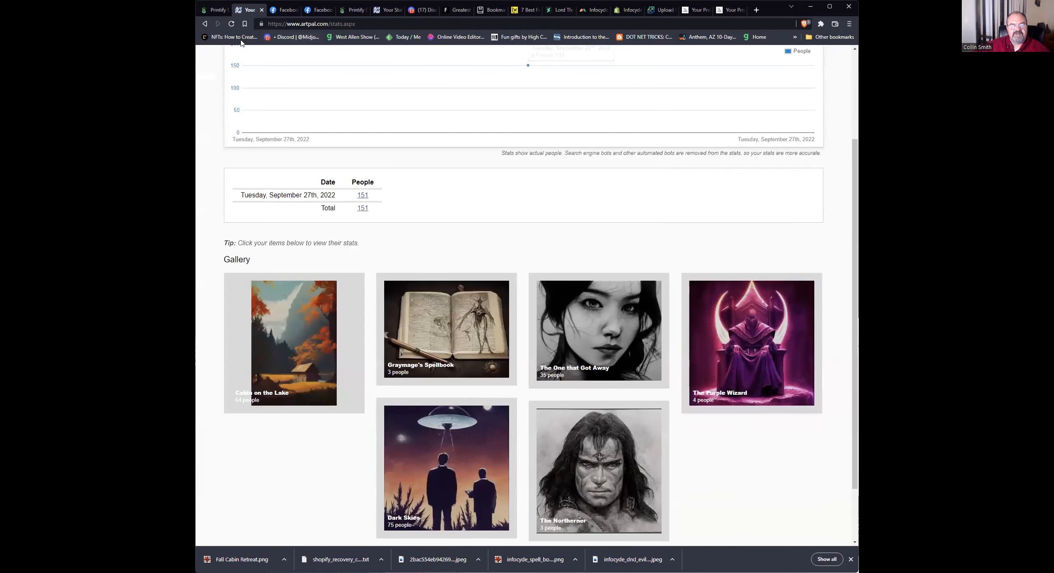
Return to the gallery page and view the print and product prices of the Cabin on the Lake artwork.
{"action": "left_click", "coordinate": [205, 24]}
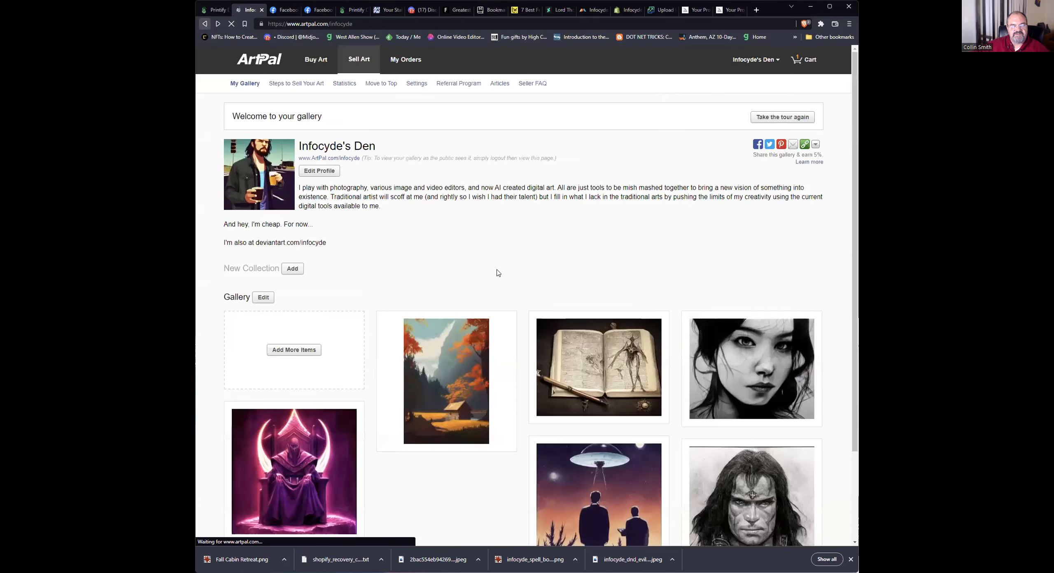
{"action": "left_click", "coordinate": [447, 379]}
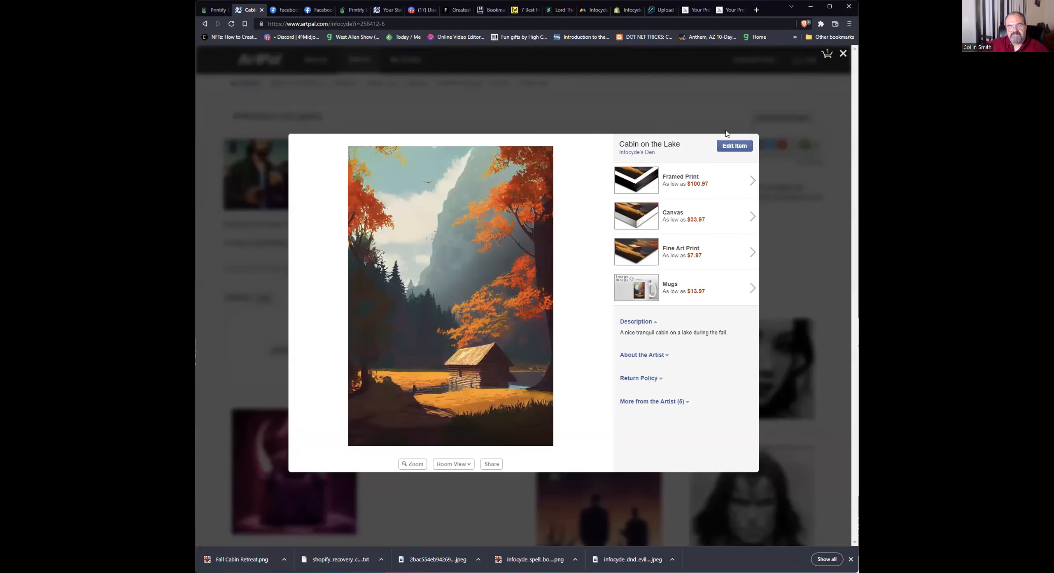
{"action": "left_click", "coordinate": [618, 103]}
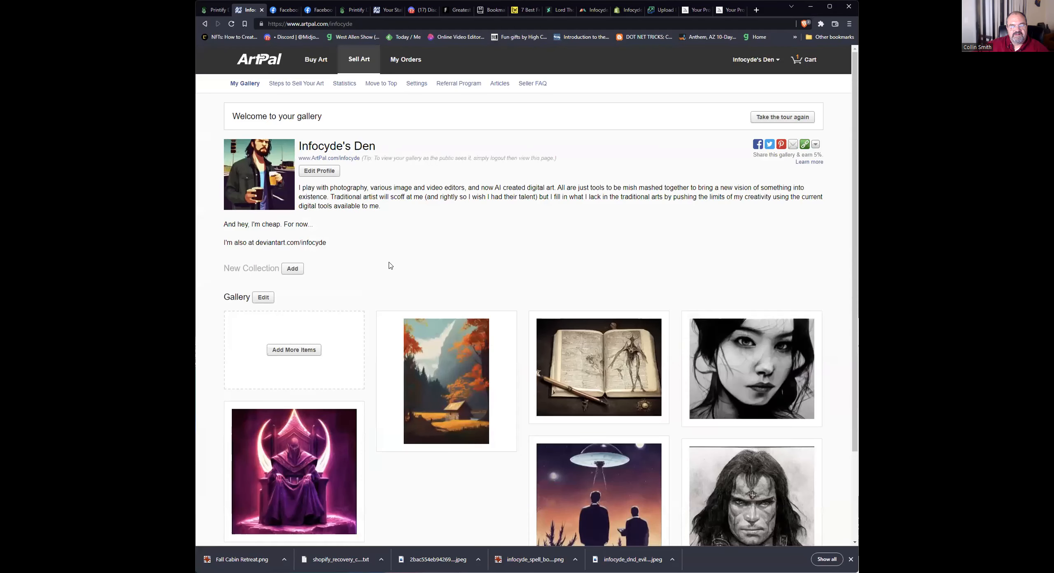
View the Graymage's Spellbook listing with its product types and prices, and close it.
{"action": "scroll", "coordinate": [399, 252], "scroll_direction": "down", "scroll_amount": 2}
{"action": "scroll", "coordinate": [412, 247], "scroll_direction": "down", "scroll_amount": 1}
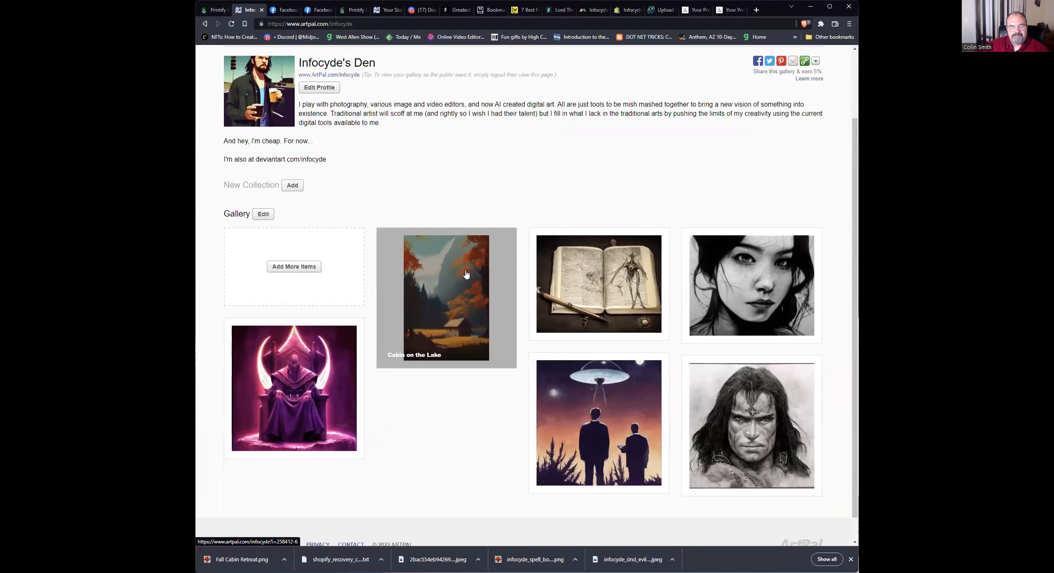
{"action": "right_click", "coordinate": [466, 273]}
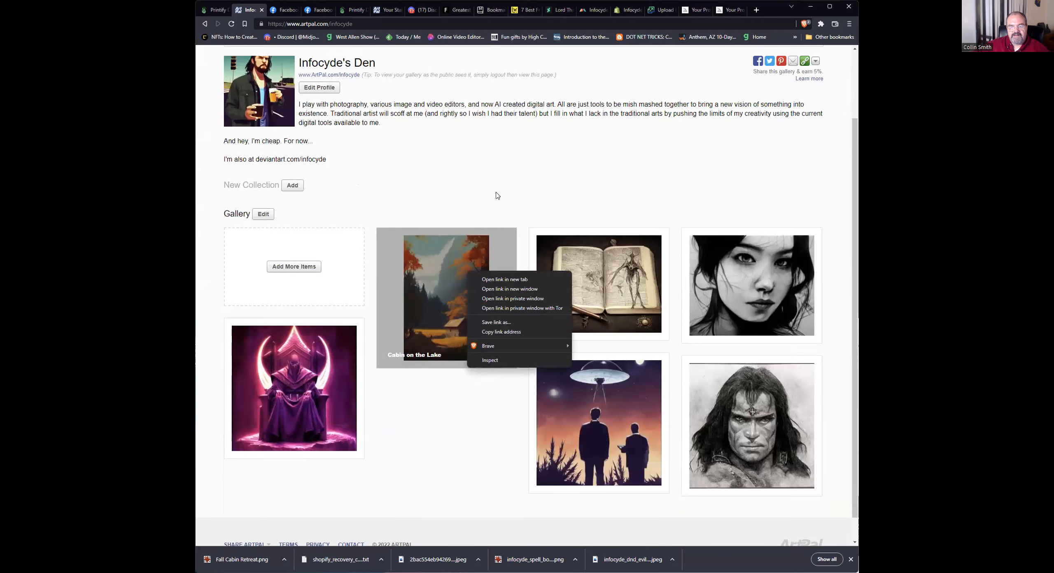
{"action": "left_click", "coordinate": [510, 171]}
{"action": "left_click", "coordinate": [600, 284]}
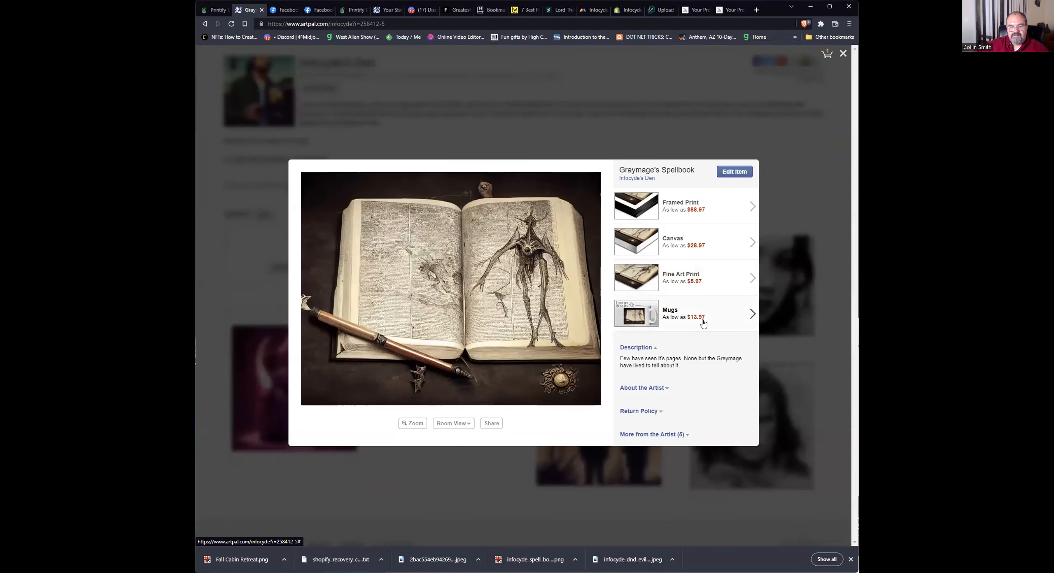
{"action": "left_click", "coordinate": [652, 138]}
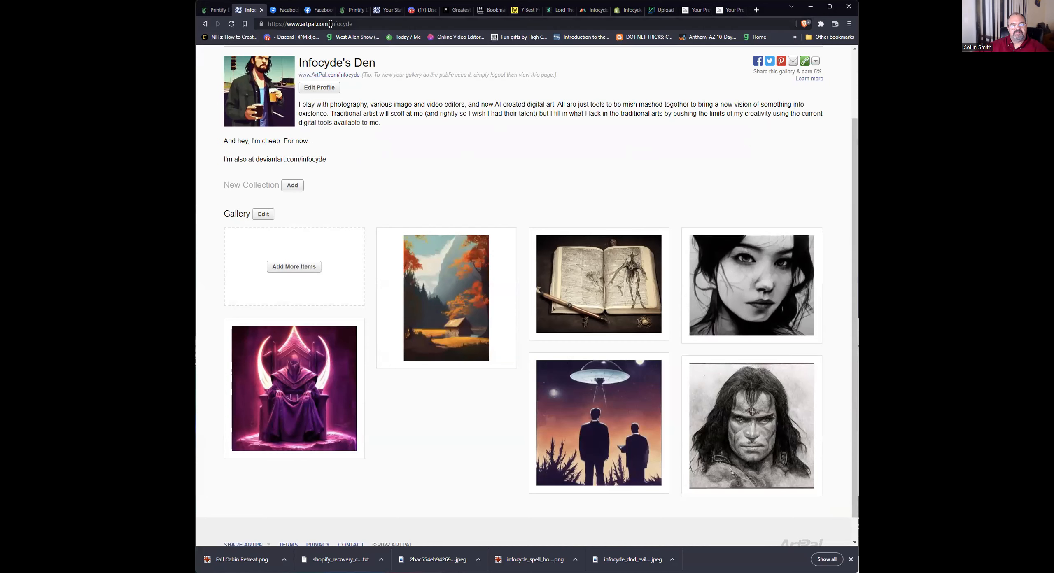
{"action": "left_click_drag", "start_coordinate": [330, 24], "coordinate": [418, 22]}
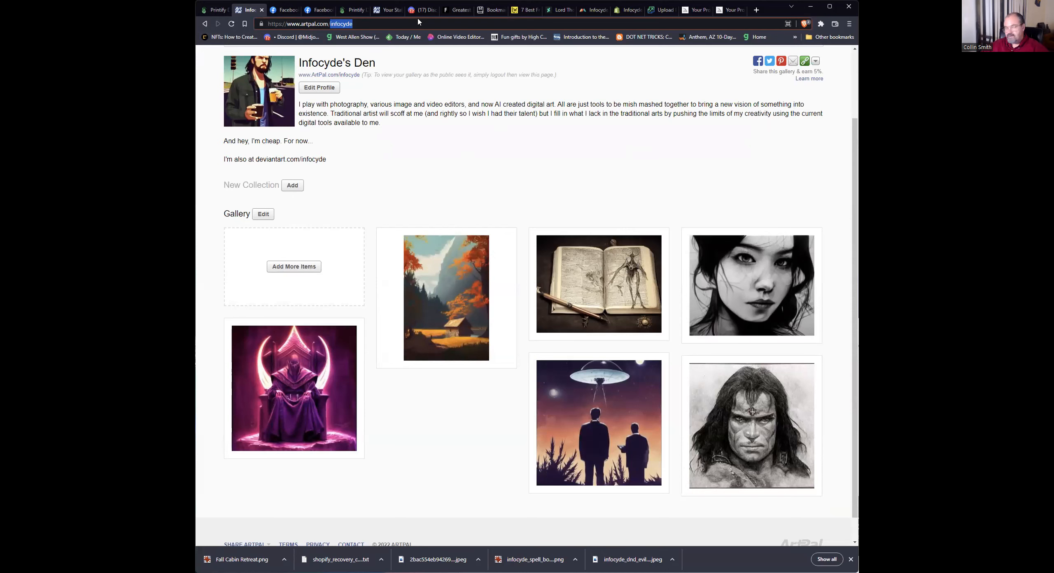
{"action": "key", "text": "F12"}
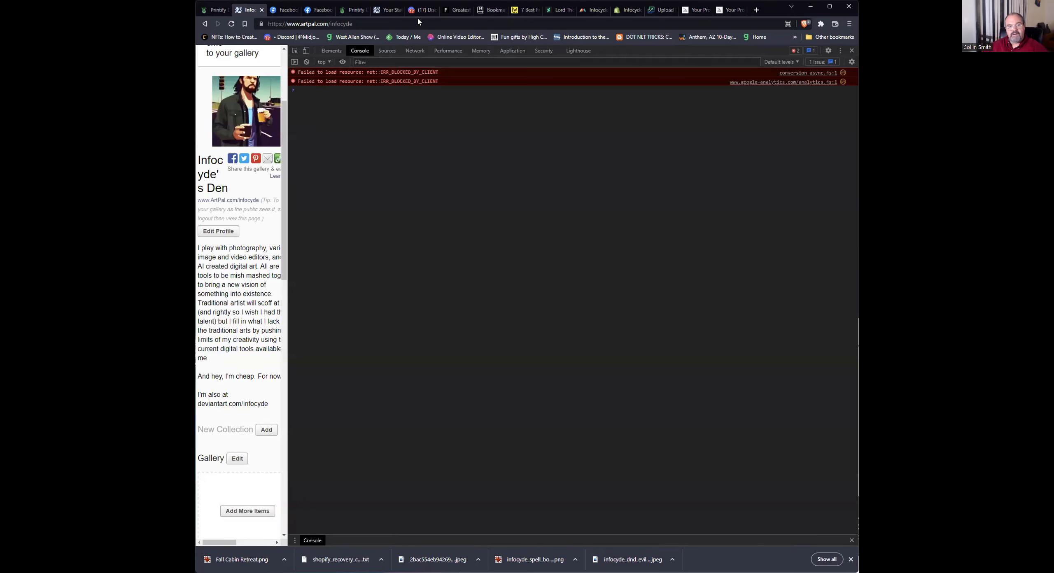
{"action": "key", "text": "F12"}
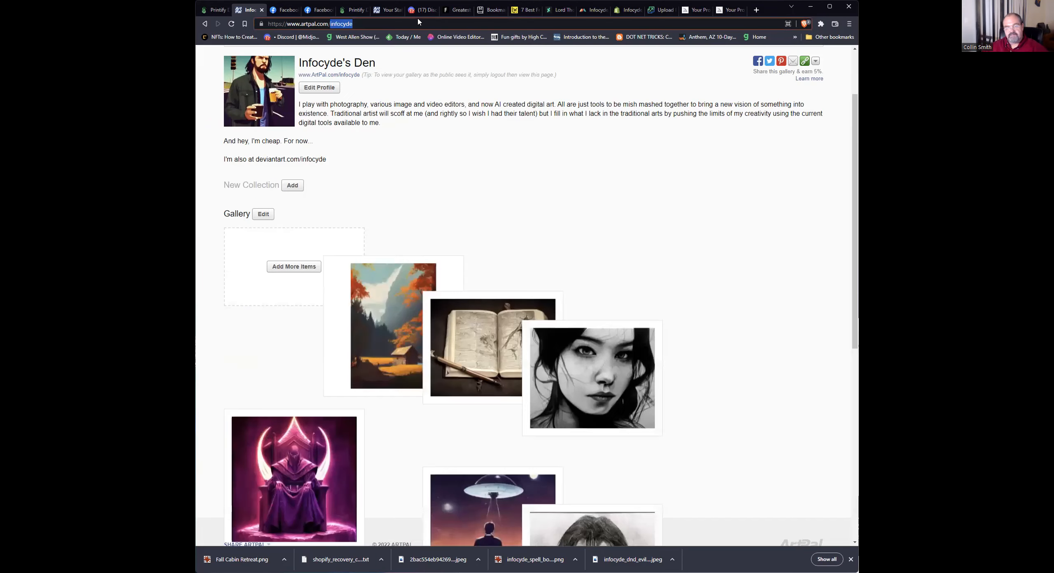
{"action": "key", "text": "BackSpace"}
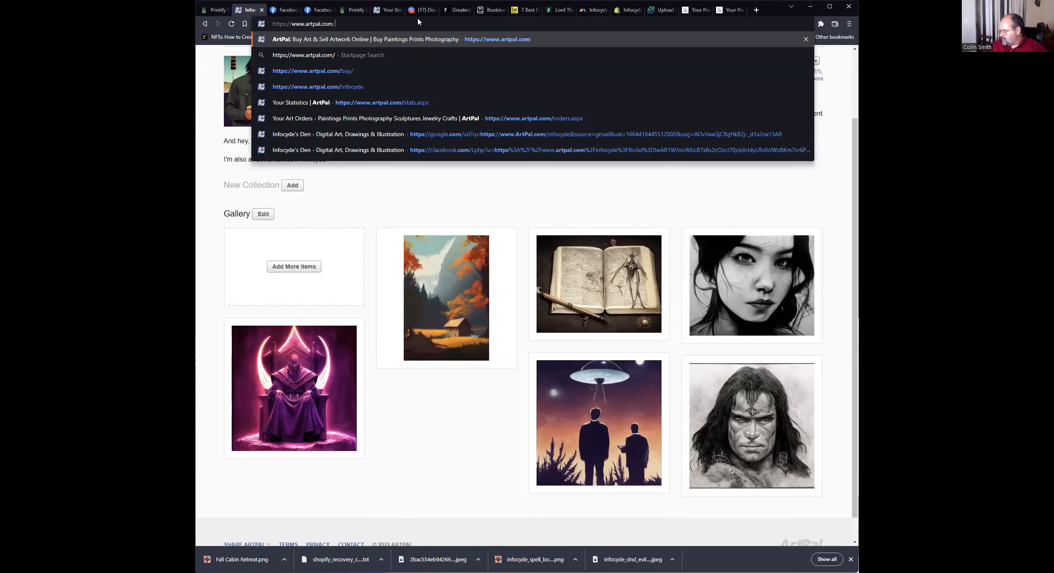
{"action": "key", "text": "Return"}
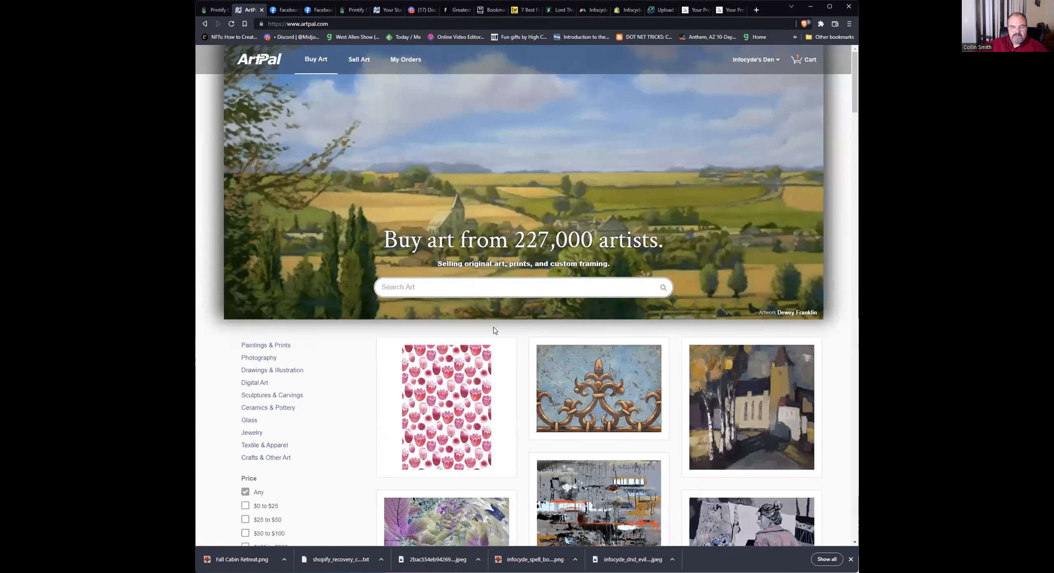
Browse the home page's artwork feed to find the black-and-white portrait The One that Got Away from Infocyde's Den.
{"action": "scroll", "coordinate": [629, 368], "scroll_direction": "down", "scroll_amount": 3}
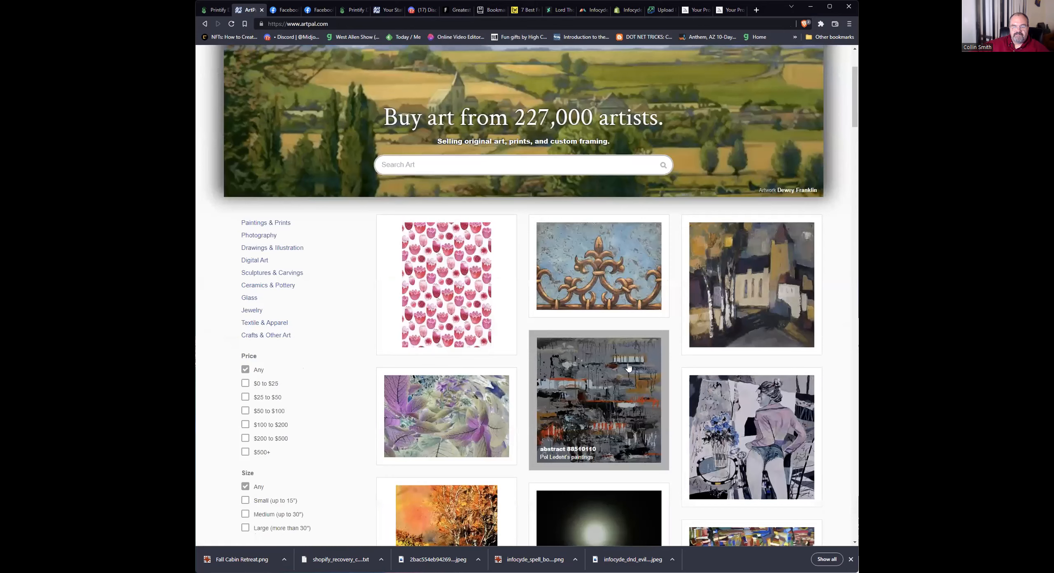
{"action": "scroll", "coordinate": [629, 368], "scroll_direction": "down", "scroll_amount": 10}
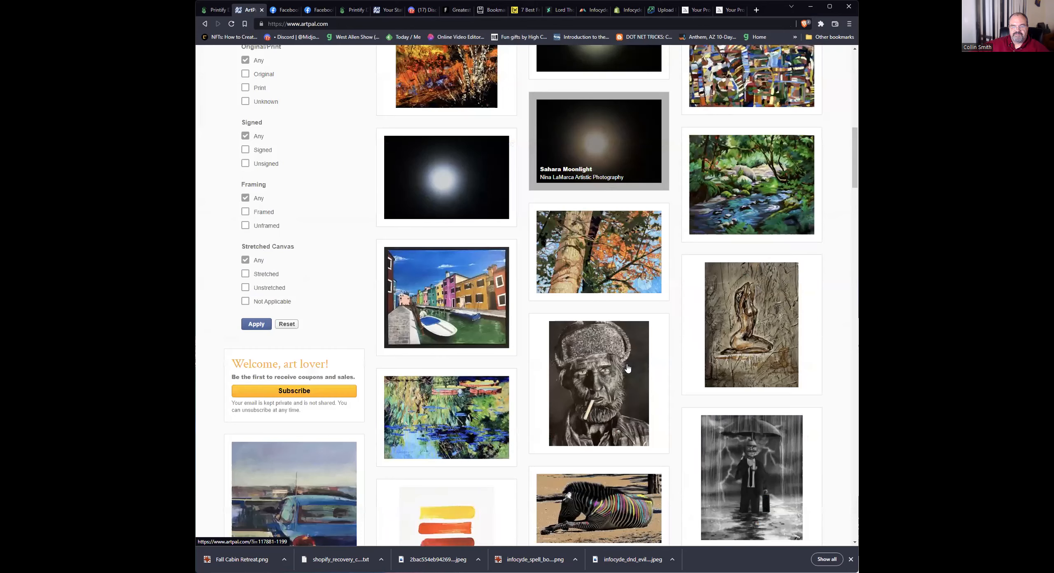
{"action": "scroll", "coordinate": [627, 368], "scroll_direction": "down", "scroll_amount": 20}
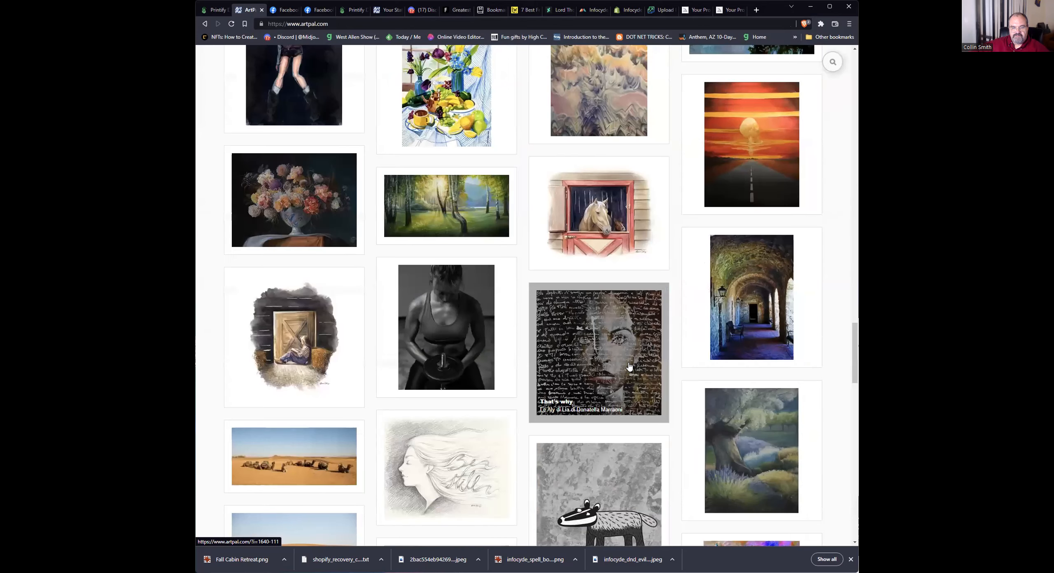
{"action": "scroll", "coordinate": [629, 367], "scroll_direction": "down", "scroll_amount": 15}
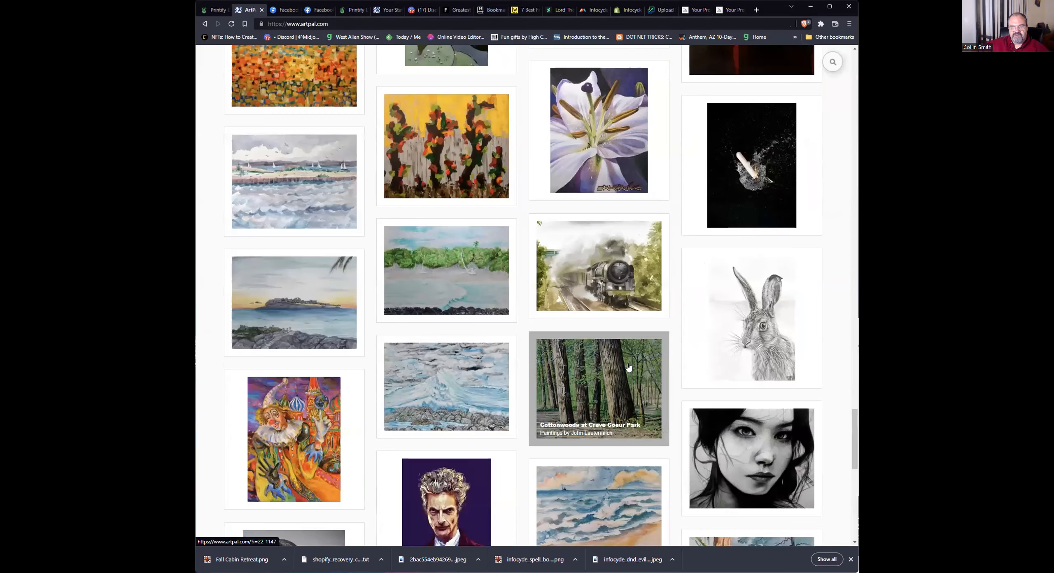
{"action": "scroll", "coordinate": [761, 296], "scroll_direction": "down", "scroll_amount": 1}
{"action": "scroll", "coordinate": [762, 296], "scroll_direction": "down", "scroll_amount": 3}
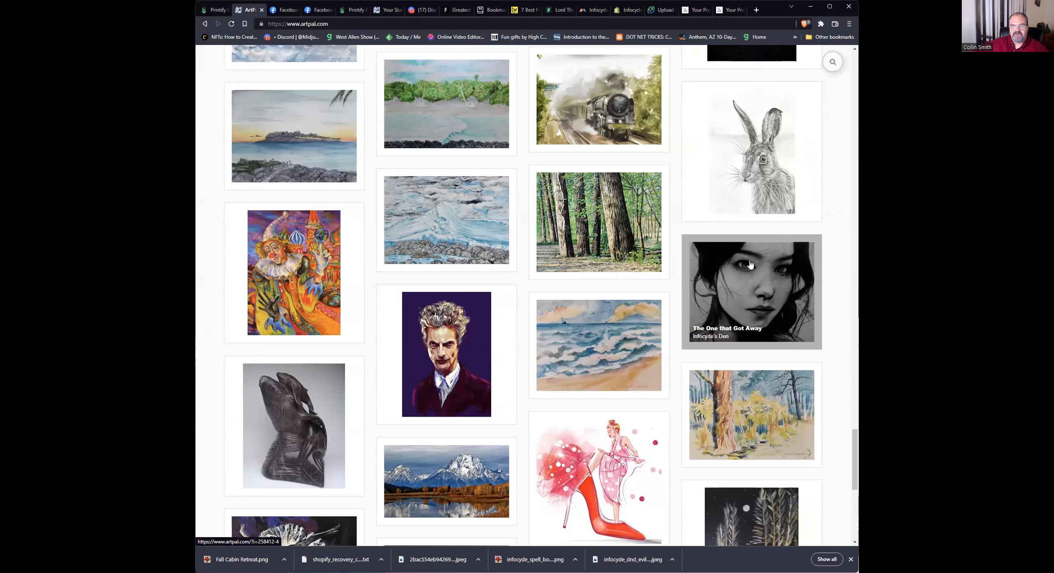
{"action": "scroll", "coordinate": [476, 374], "scroll_direction": "down", "scroll_amount": 4}
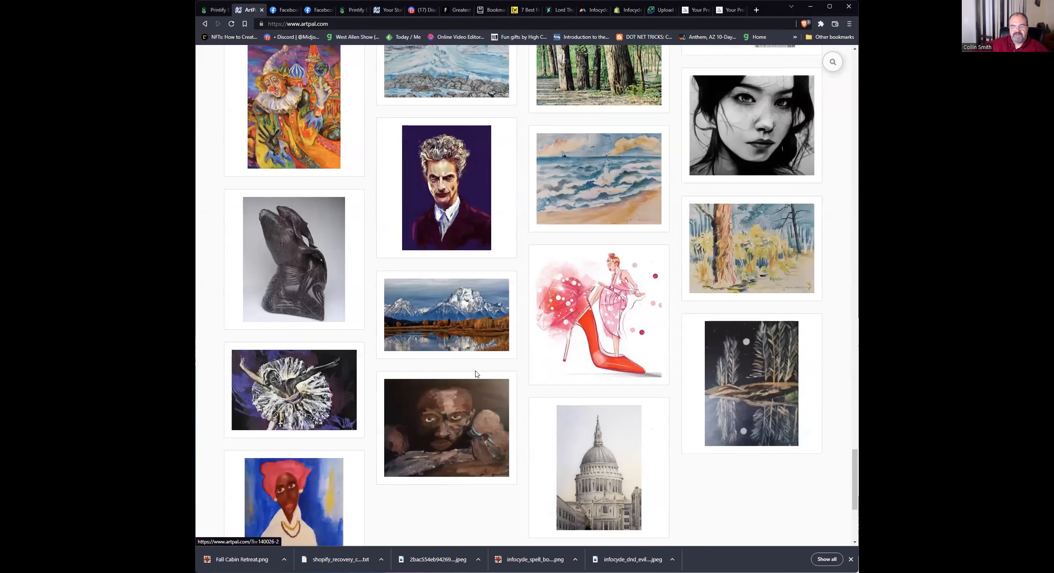
{"action": "scroll", "coordinate": [477, 374], "scroll_direction": "down", "scroll_amount": 5}
{"action": "scroll", "coordinate": [476, 374], "scroll_direction": "up", "scroll_amount": 5}
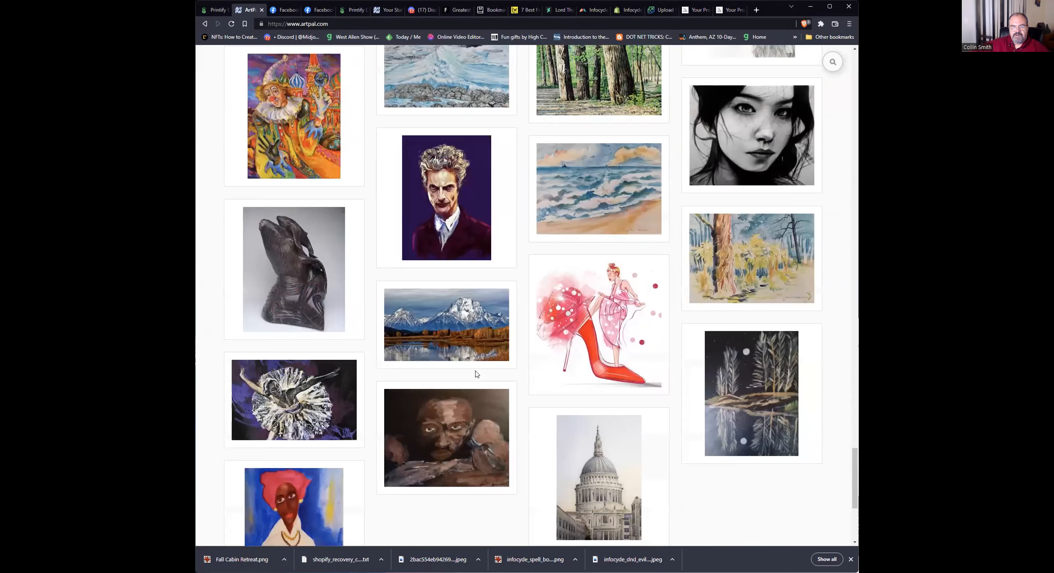
{"action": "scroll", "coordinate": [388, 364], "scroll_direction": "up", "scroll_amount": 3}
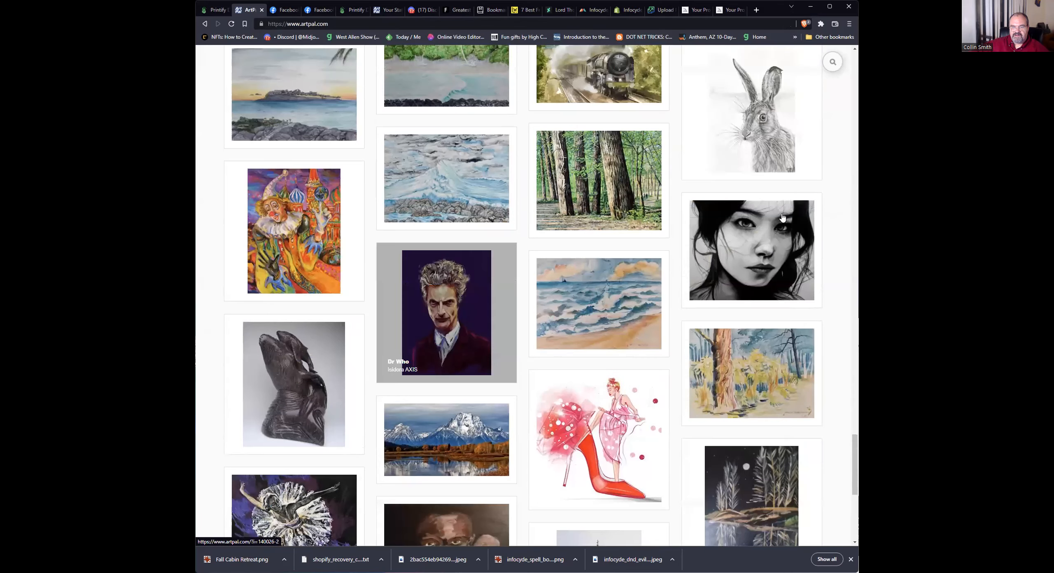
{"action": "scroll", "coordinate": [473, 173], "scroll_direction": "up", "scroll_amount": 2}
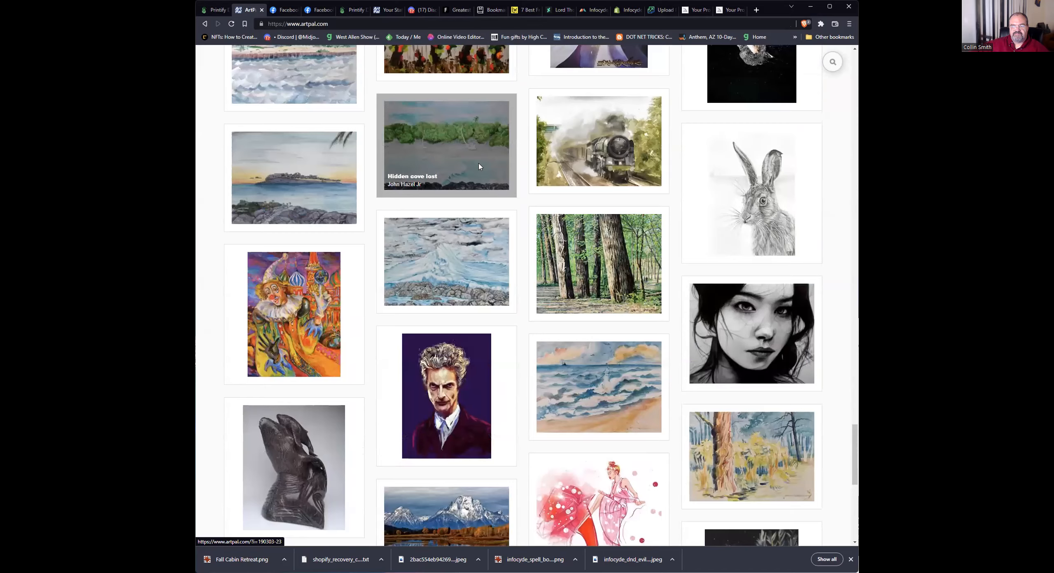
Browse the remaining artworks in the home page feed and return to the artwork search area.
{"action": "scroll", "coordinate": [480, 166], "scroll_direction": "down", "scroll_amount": 10}
{"action": "scroll", "coordinate": [481, 167], "scroll_direction": "up", "scroll_amount": 5}
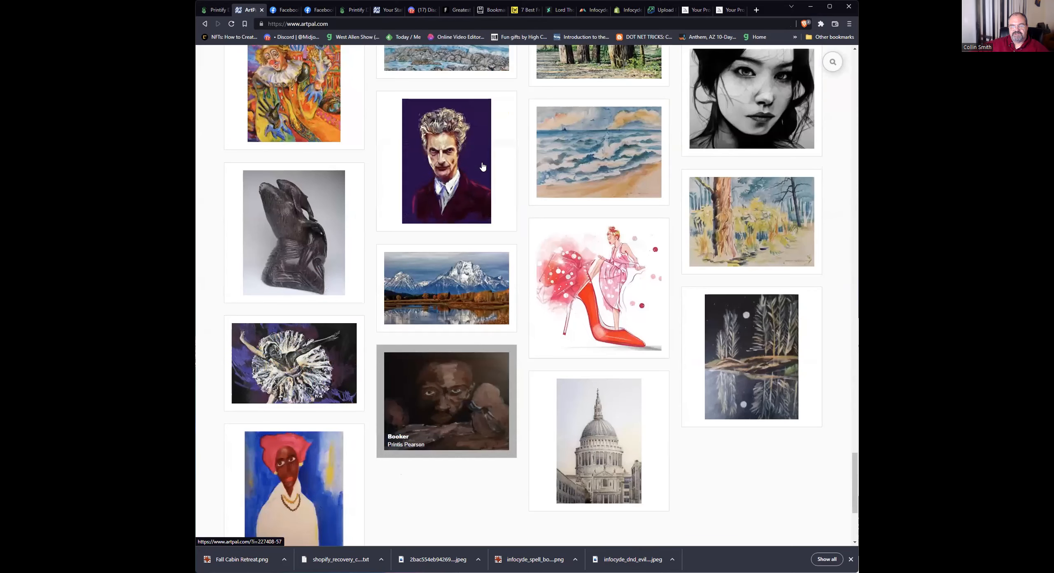
{"action": "scroll", "coordinate": [484, 167], "scroll_direction": "up", "scroll_amount": 10}
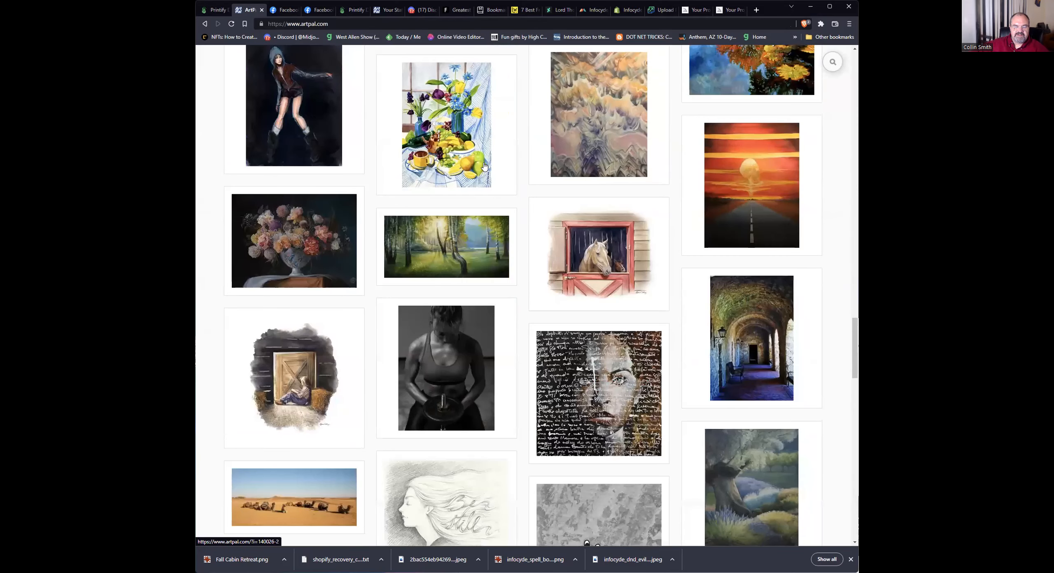
{"action": "scroll", "coordinate": [484, 166], "scroll_direction": "up", "scroll_amount": 10}
{"action": "scroll", "coordinate": [484, 167], "scroll_direction": "up", "scroll_amount": 15}
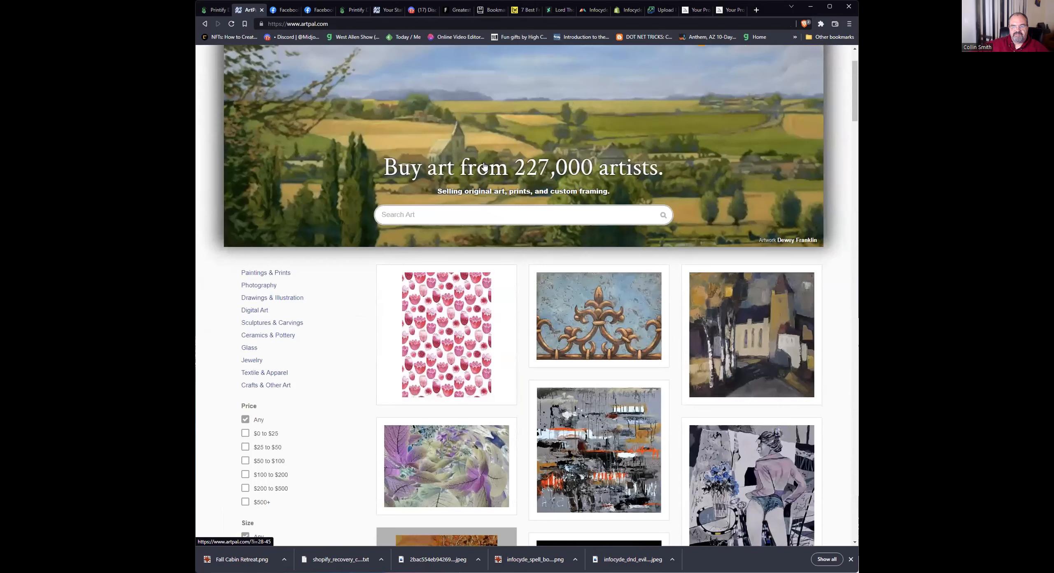
{"action": "scroll", "coordinate": [484, 166], "scroll_direction": "up", "scroll_amount": 2}
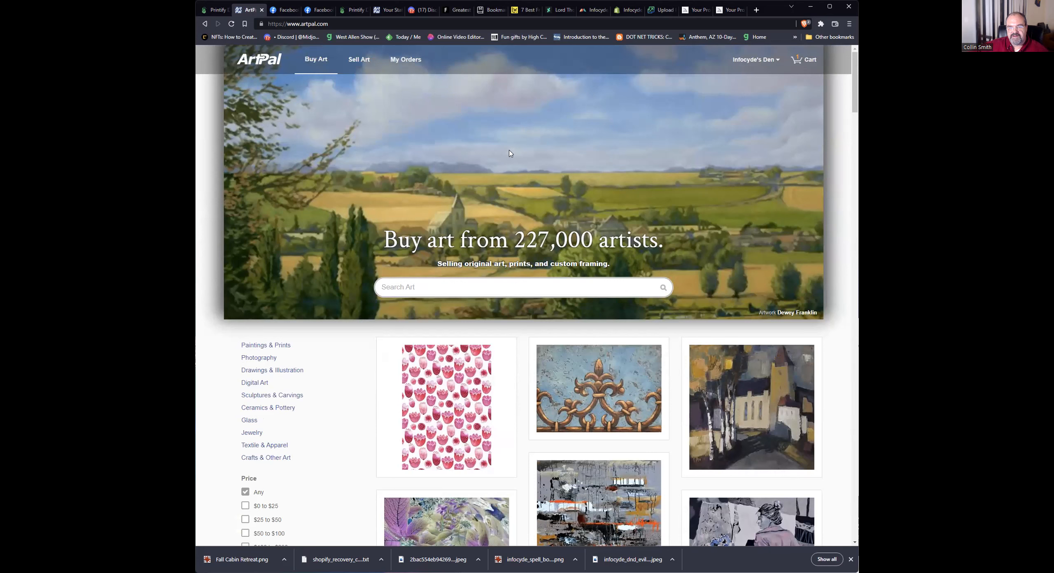
Switch to Upscale.media and complete the palm-tree image verification to upload the portrait of the man with the UFO.
{"action": "left_click", "coordinate": [492, 283]}
{"action": "left_click", "coordinate": [672, 238]}
{"action": "left_click", "coordinate": [663, 12]}
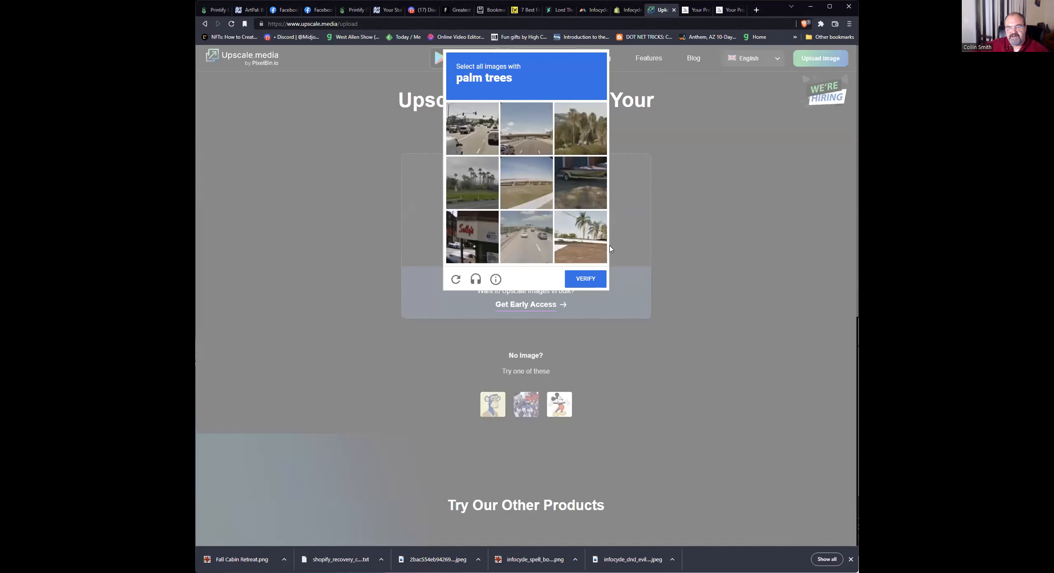
{"action": "left_click", "coordinate": [582, 231]}
{"action": "left_click", "coordinate": [482, 197]}
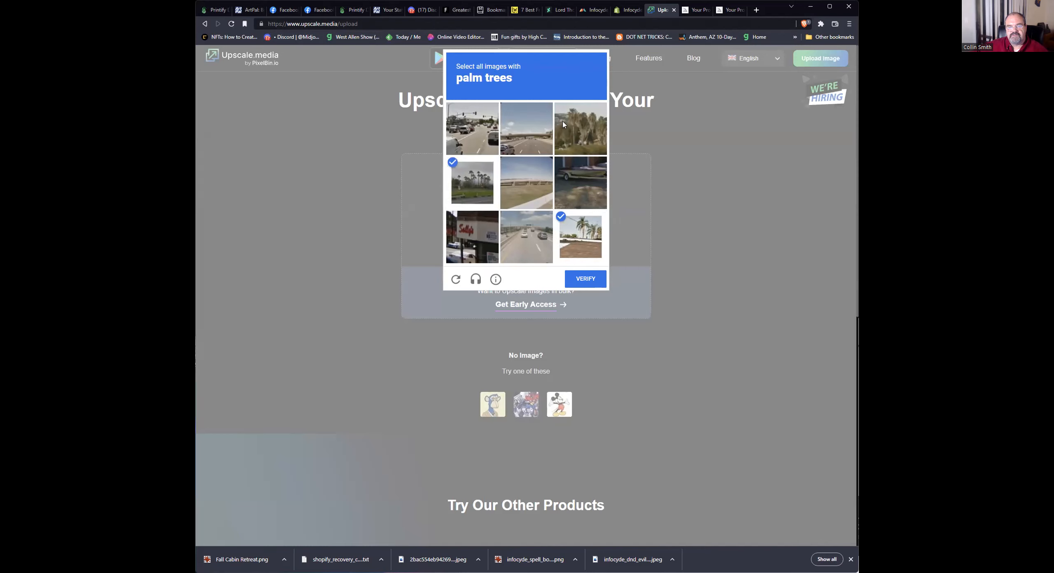
{"action": "left_click", "coordinate": [587, 145]}
{"action": "left_click", "coordinate": [585, 279]}
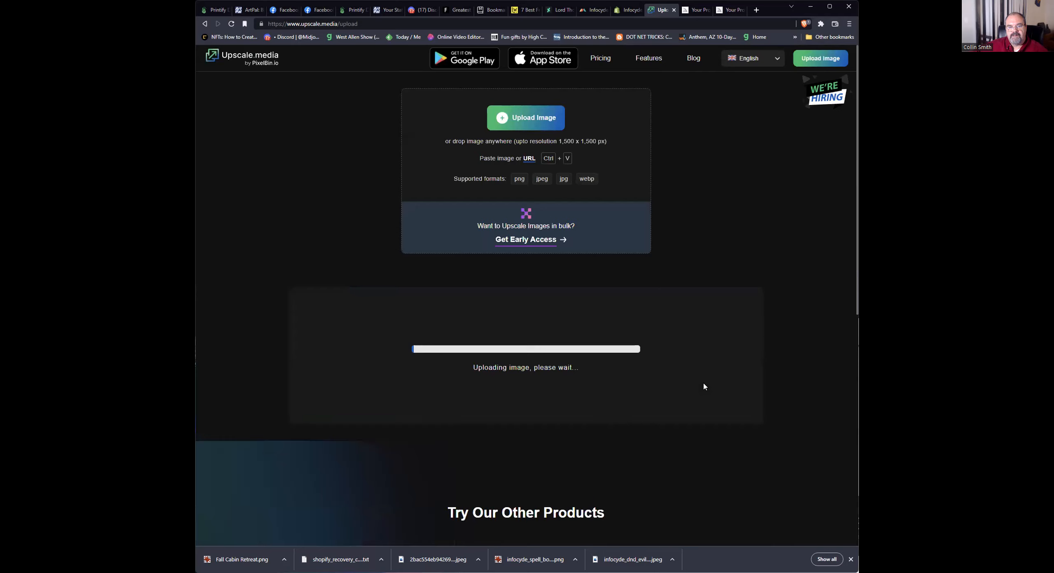
Dismiss the bulk-upscaling sign-up offer and view the portrait's normal and AI 2x upscaling results.
{"action": "scroll", "coordinate": [704, 387], "scroll_direction": "down", "scroll_amount": 5}
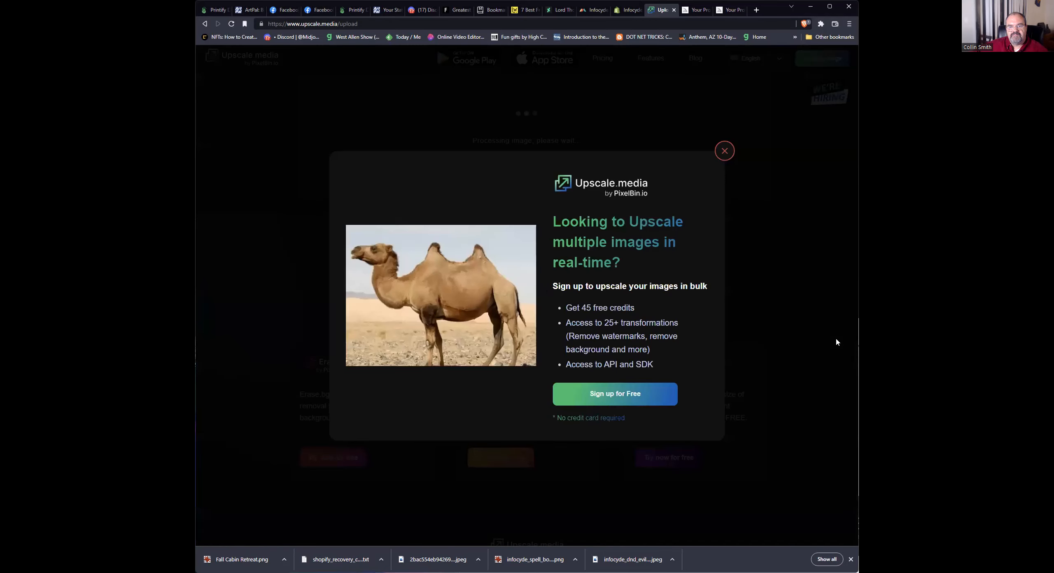
{"action": "left_click", "coordinate": [725, 151]}
{"action": "scroll", "coordinate": [735, 337], "scroll_direction": "up", "scroll_amount": 3}
{"action": "scroll", "coordinate": [734, 337], "scroll_direction": "up", "scroll_amount": 2}
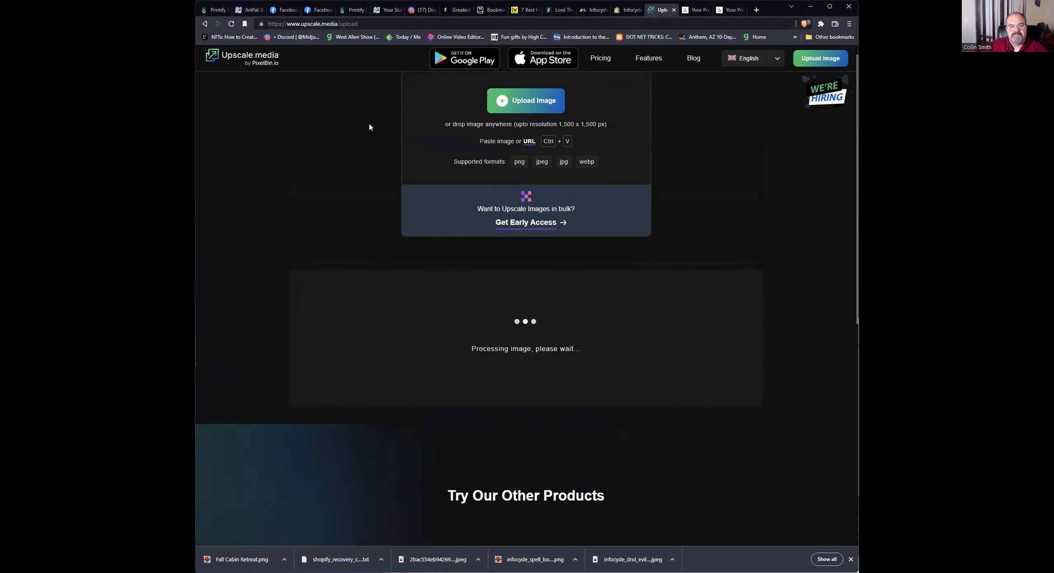
{"action": "scroll", "coordinate": [633, 290], "scroll_direction": "up", "scroll_amount": 1}
{"action": "scroll", "coordinate": [730, 318], "scroll_direction": "down", "scroll_amount": 5}
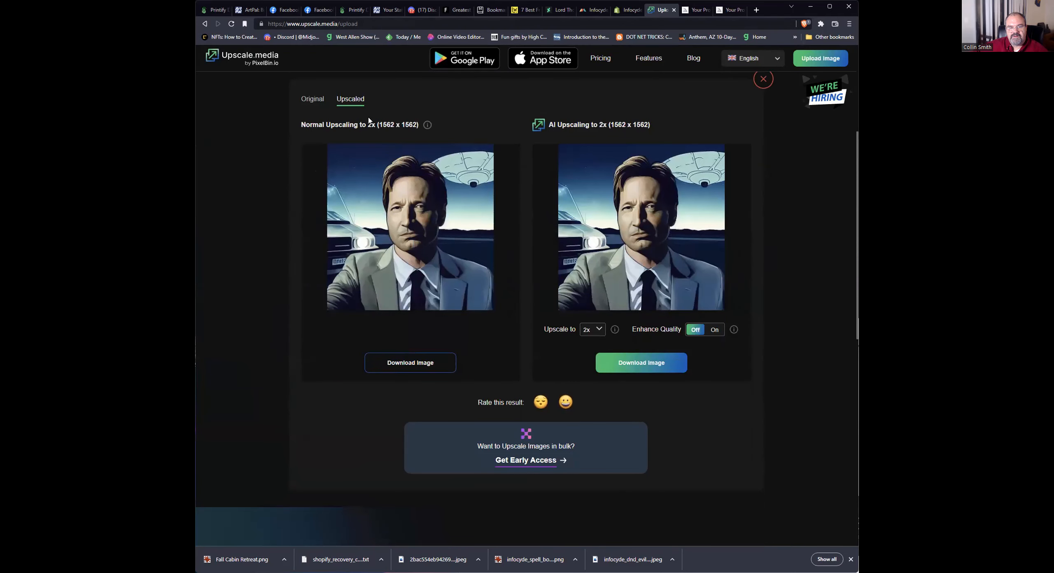
Compare the original UFO portrait with its upscaled versions.
{"action": "left_click", "coordinate": [316, 102]}
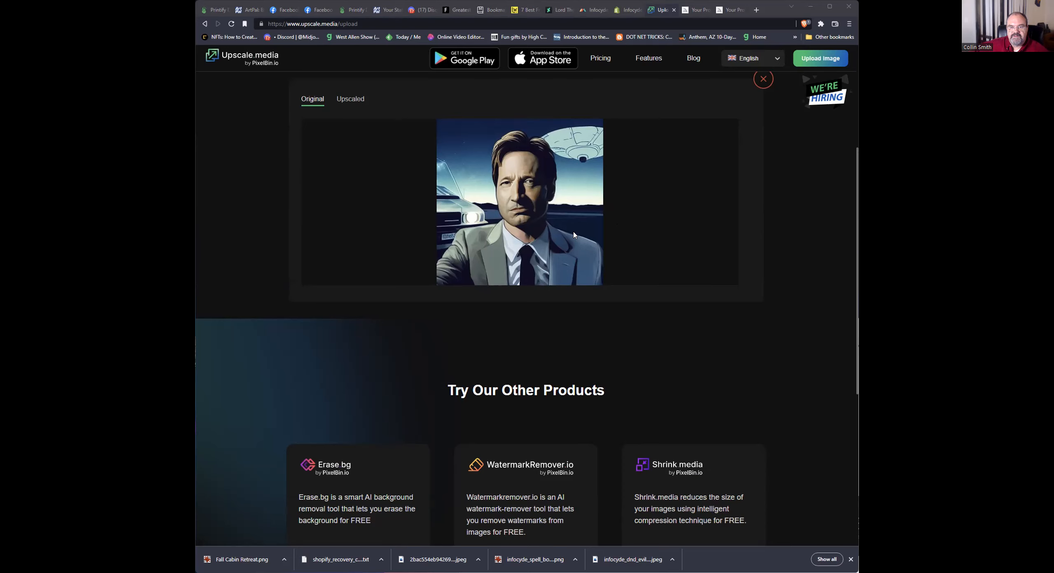
{"action": "scroll", "coordinate": [623, 252], "scroll_direction": "up", "scroll_amount": 4}
{"action": "scroll", "coordinate": [623, 252], "scroll_direction": "up", "scroll_amount": 1}
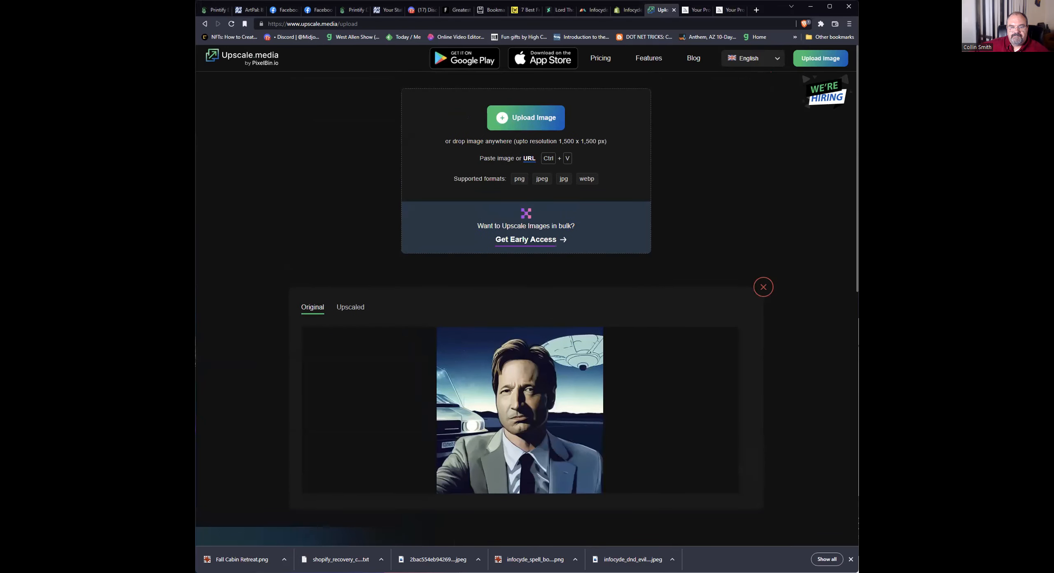
{"action": "left_click", "coordinate": [349, 308]}
{"action": "scroll", "coordinate": [731, 385], "scroll_direction": "down", "scroll_amount": 4}
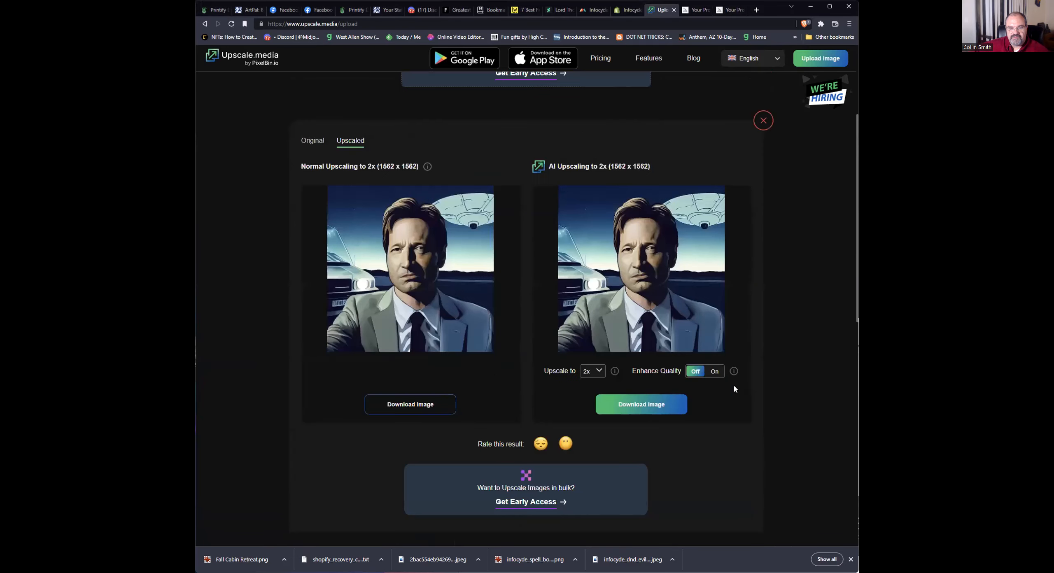
Set the AI upscaling factor of the UFO portrait to 4x.
{"action": "scroll", "coordinate": [735, 389], "scroll_direction": "down", "scroll_amount": 2}
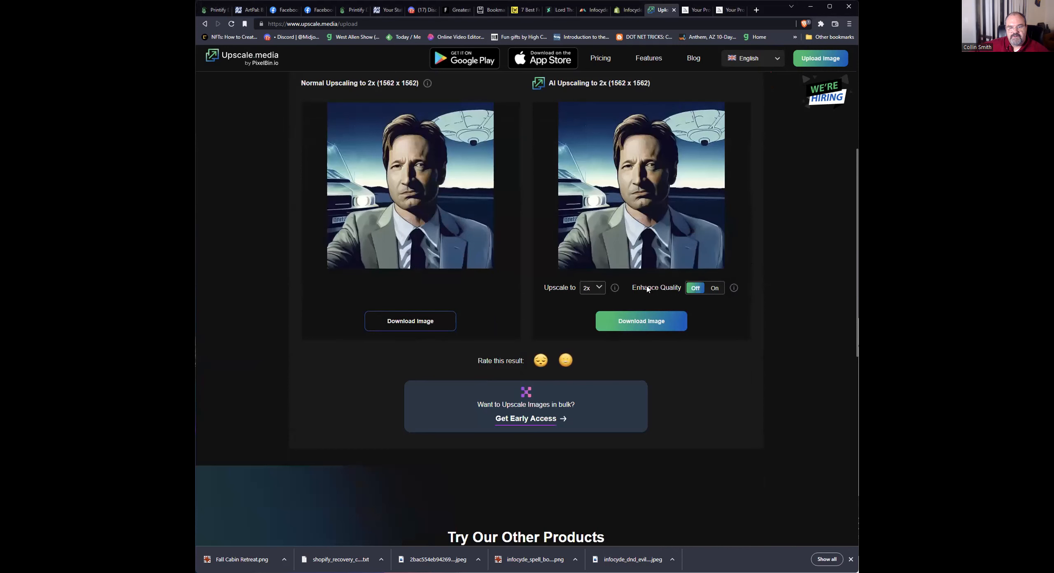
{"action": "left_click", "coordinate": [595, 290]}
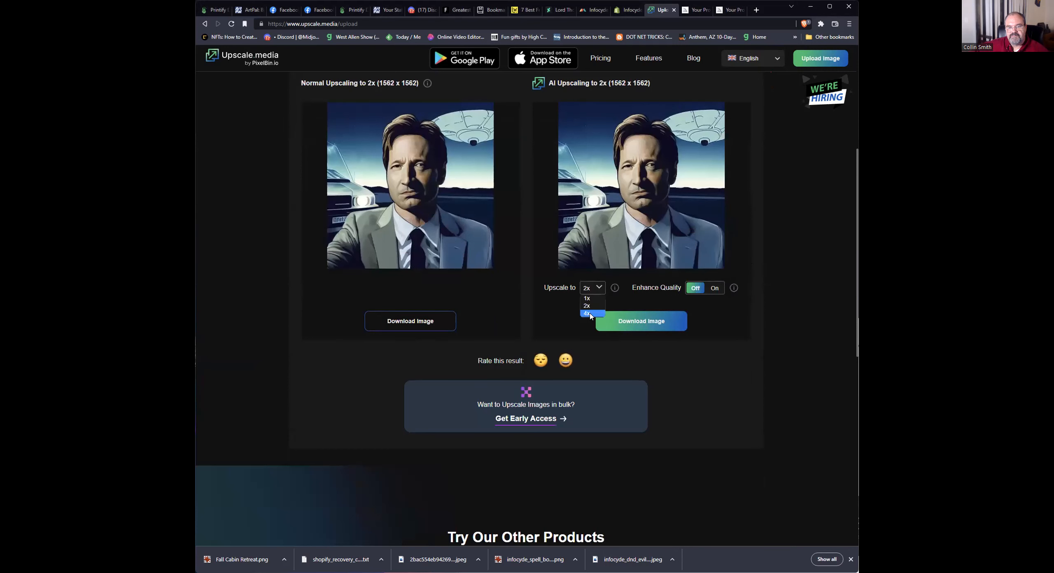
{"action": "left_click", "coordinate": [591, 314]}
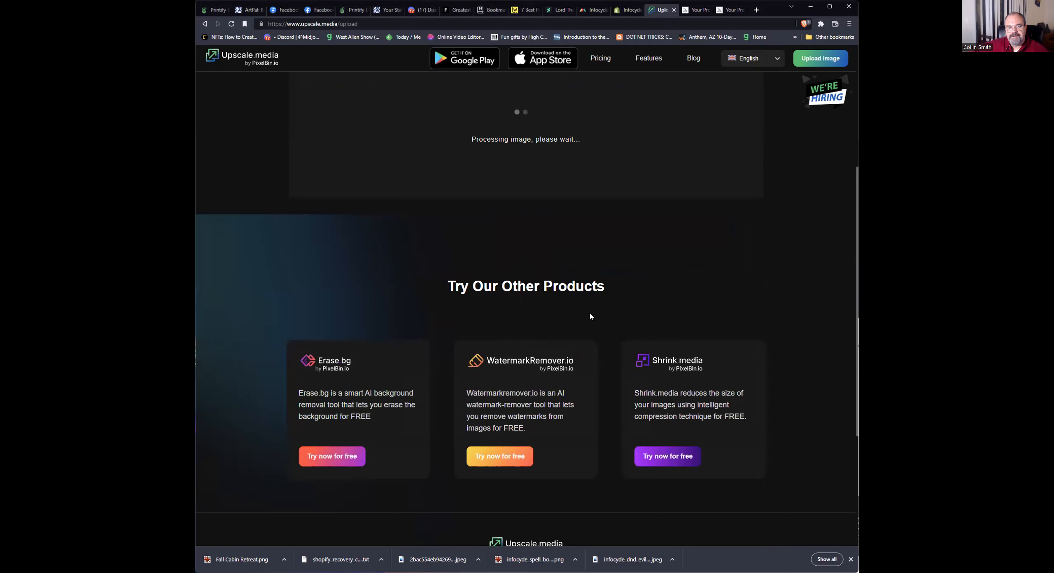
{"action": "scroll", "coordinate": [590, 316], "scroll_direction": "up", "scroll_amount": 5}
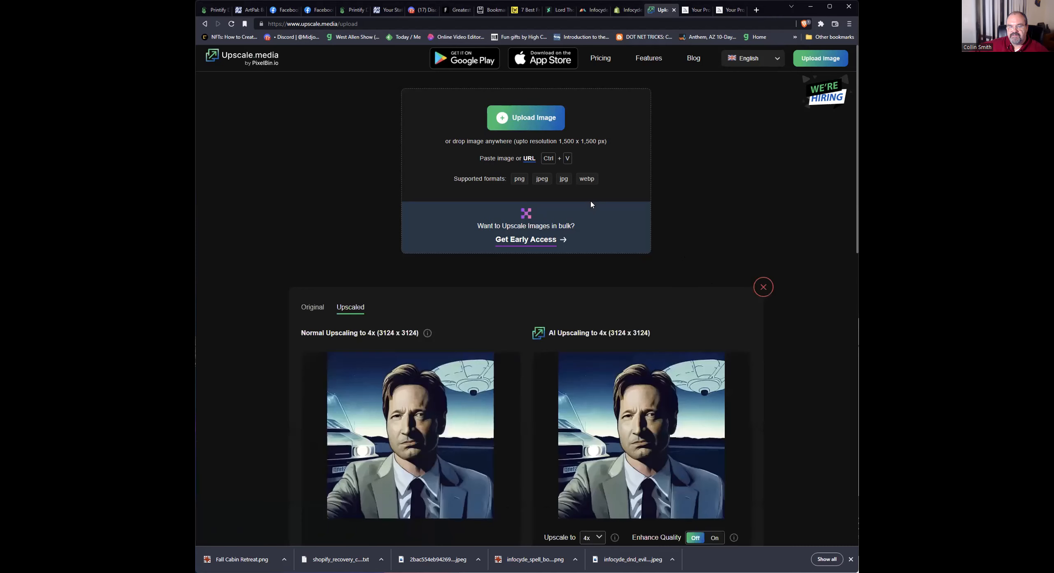
Turn on Enhance Quality for the 4x AI upscaling of the portrait.
{"action": "scroll", "coordinate": [666, 324], "scroll_direction": "down", "scroll_amount": 4}
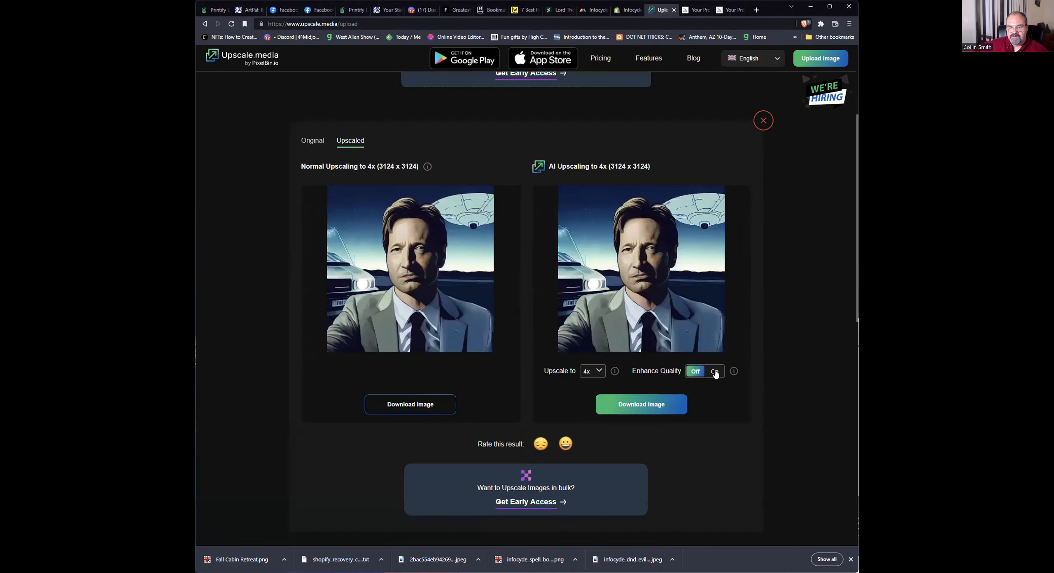
{"action": "left_click", "coordinate": [715, 372]}
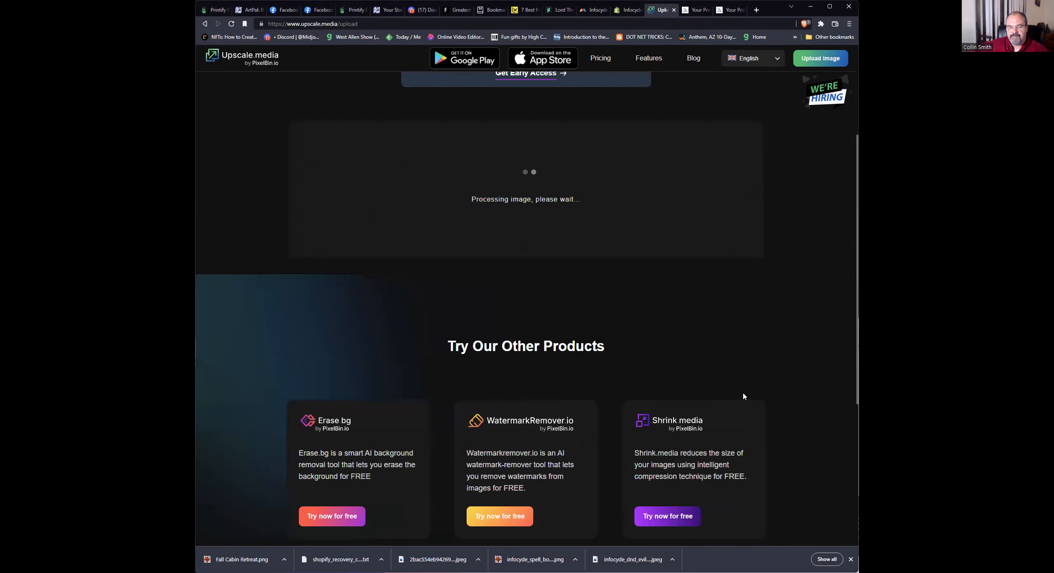
{"action": "scroll", "coordinate": [743, 397], "scroll_direction": "up", "scroll_amount": 2}
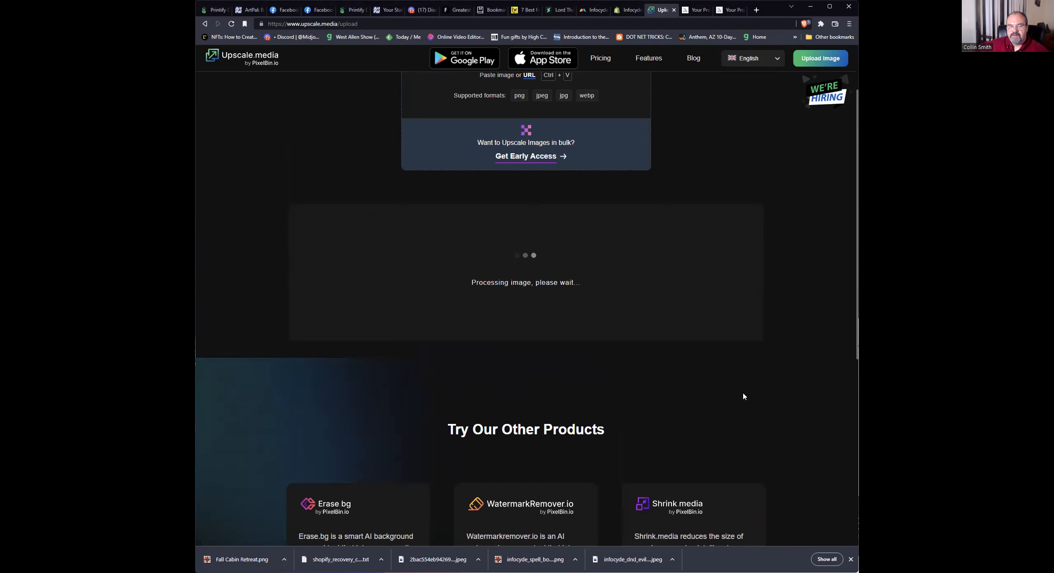
{"action": "scroll", "coordinate": [743, 397], "scroll_direction": "up", "scroll_amount": 2}
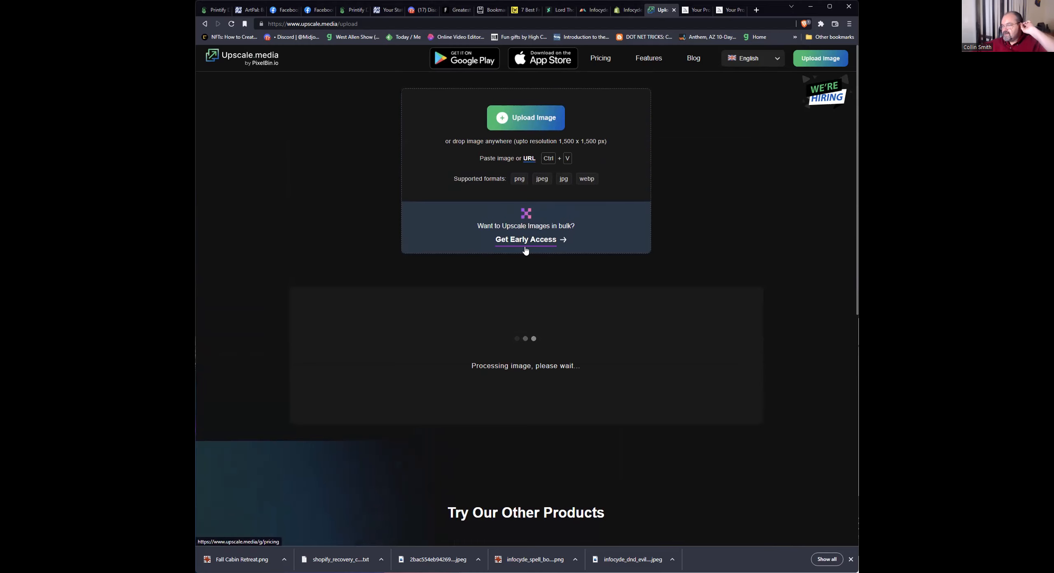
Switch to Midjourney and close the page with the UFO schematic, keeping the image gallery page open.
{"action": "left_click", "coordinate": [693, 11]}
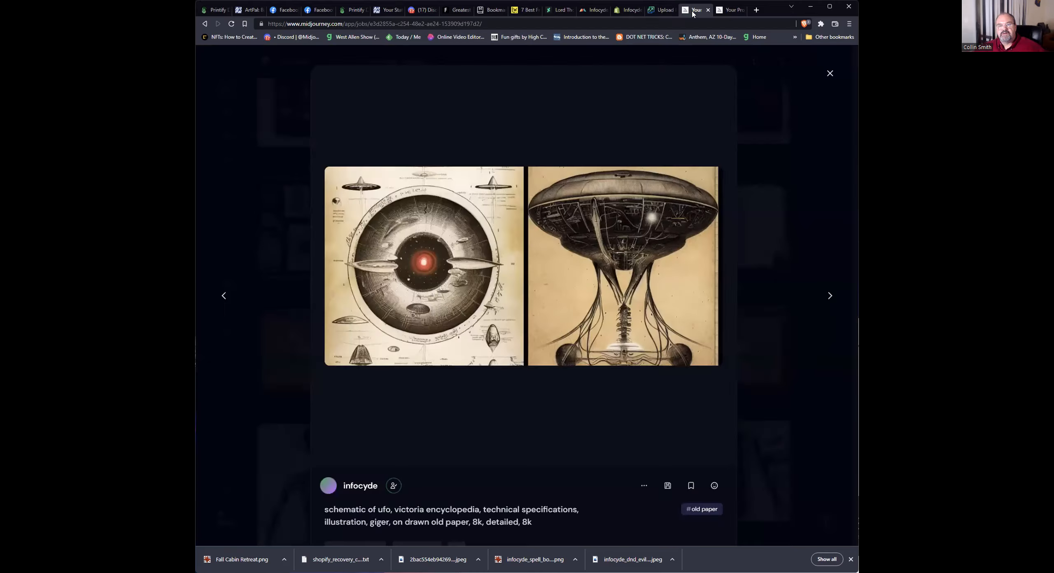
{"action": "key", "text": "ctrl+Tab"}
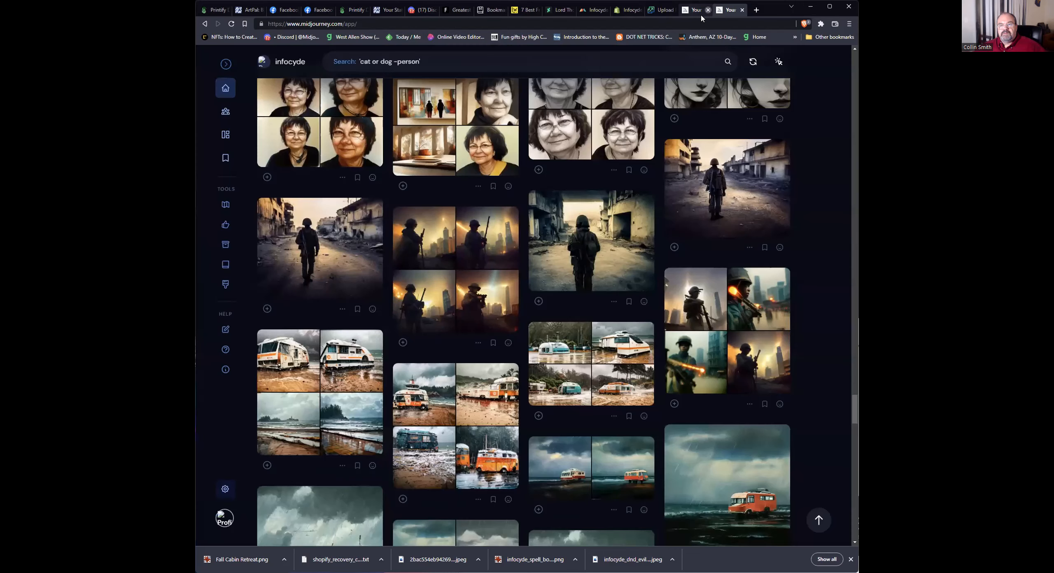
{"action": "left_click", "coordinate": [706, 11]}
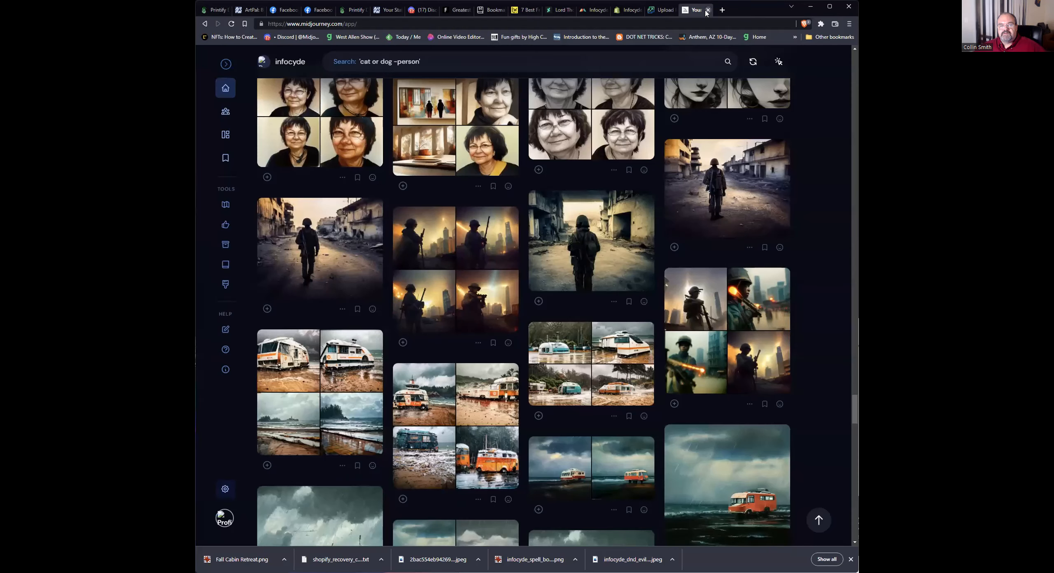
Find the black-and-white ink portrait of a woman in the Midjourney gallery and open its detail view.
{"action": "scroll", "coordinate": [481, 224], "scroll_direction": "up", "scroll_amount": 5}
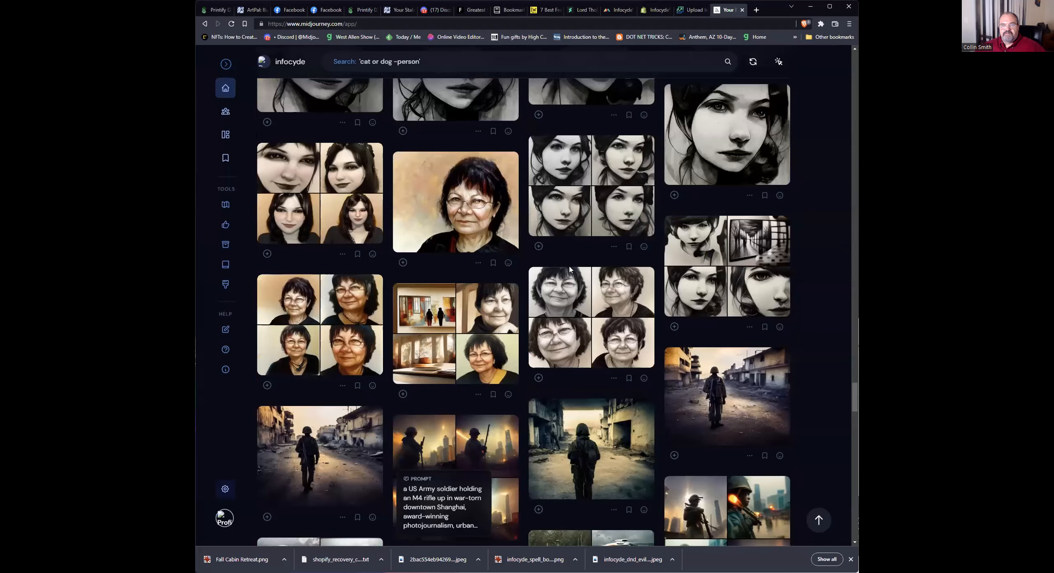
{"action": "scroll", "coordinate": [570, 270], "scroll_direction": "up", "scroll_amount": 4}
{"action": "left_click", "coordinate": [667, 294]}
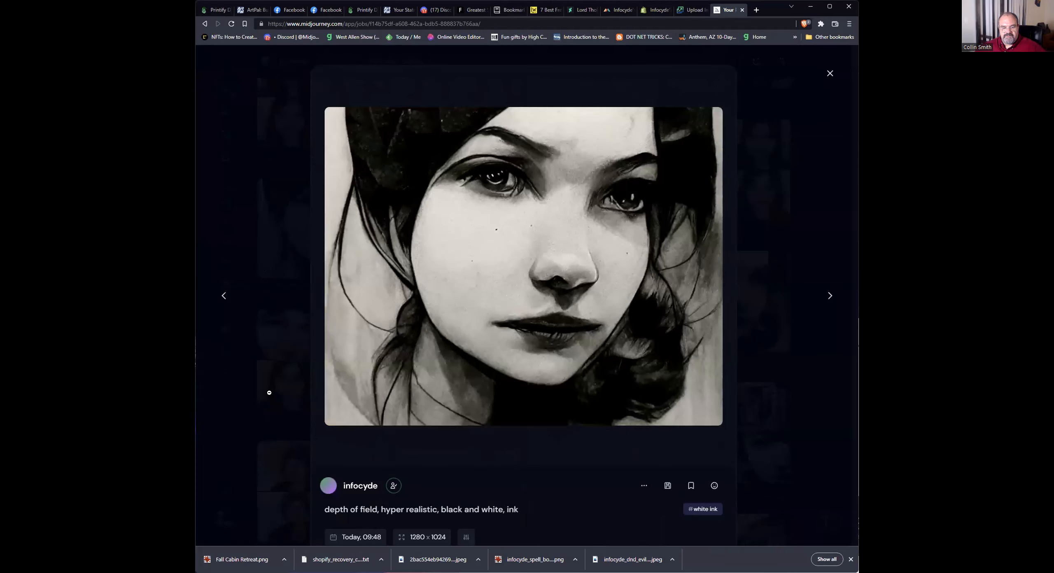
Copy the ink portrait's generation command and open the image in Discord.
{"action": "left_click", "coordinate": [644, 486]}
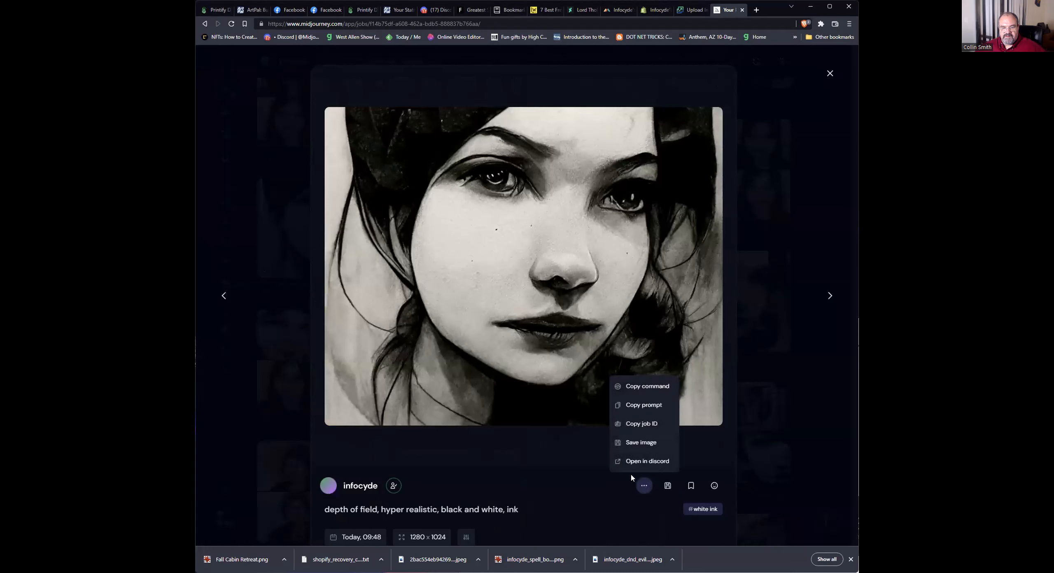
{"action": "left_click", "coordinate": [651, 386]}
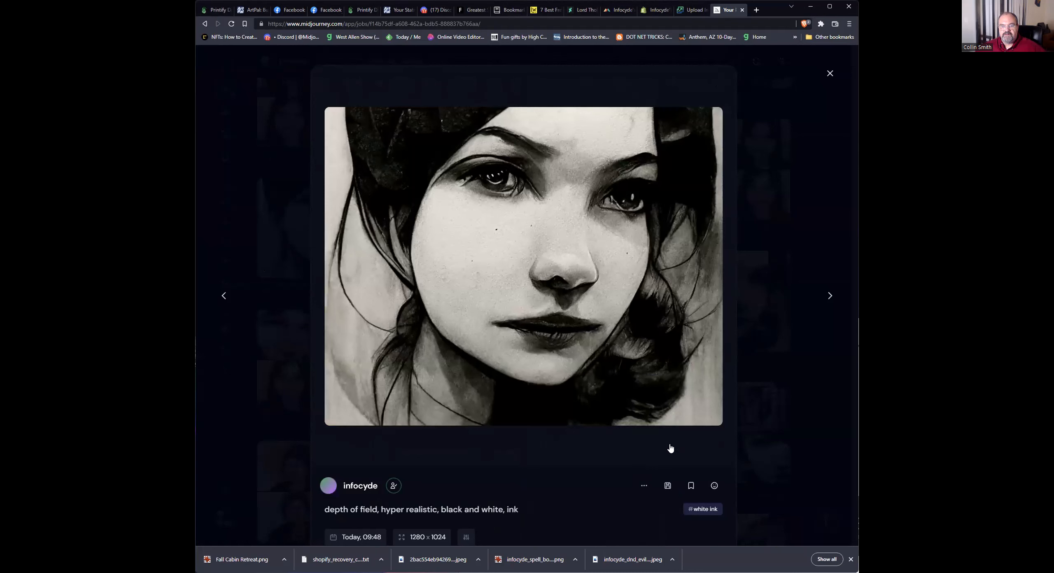
{"action": "left_click", "coordinate": [644, 486]}
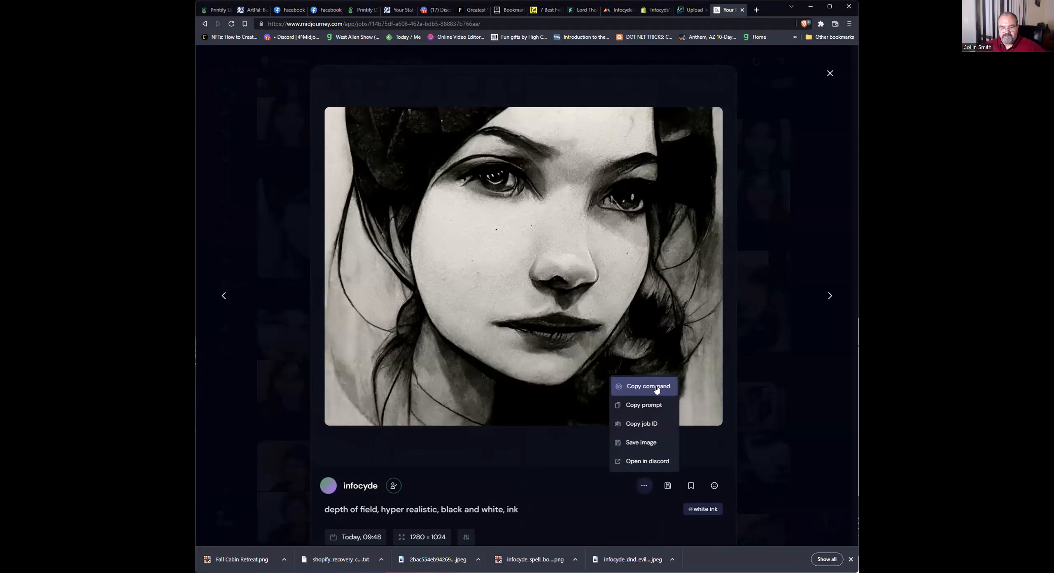
{"action": "left_click", "coordinate": [668, 462]}
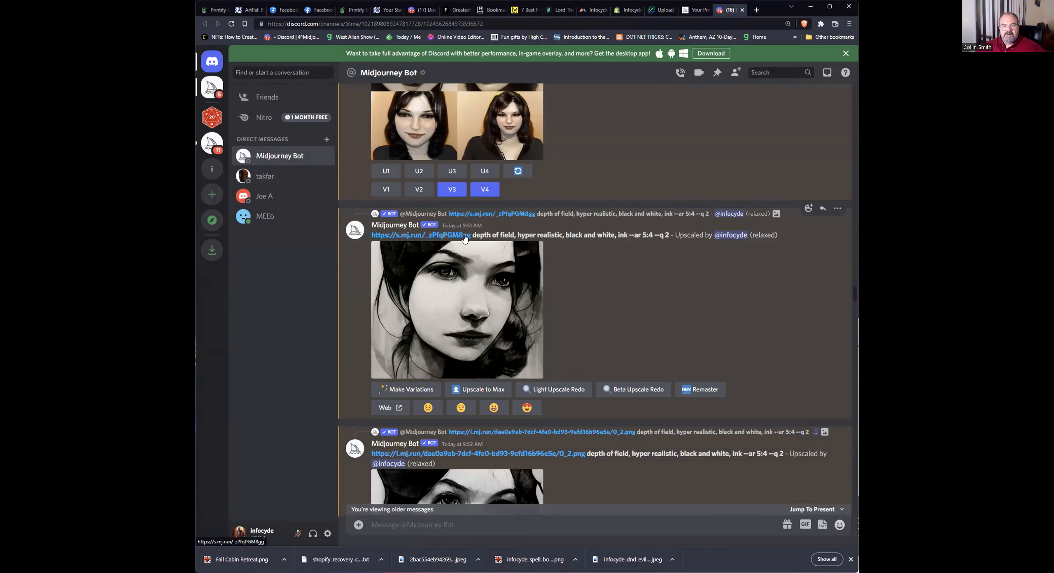
View the upscaled black-and-white portrait enlarged in the Midjourney Bot conversation and close it.
{"action": "scroll", "coordinate": [544, 257], "scroll_direction": "down", "scroll_amount": 2}
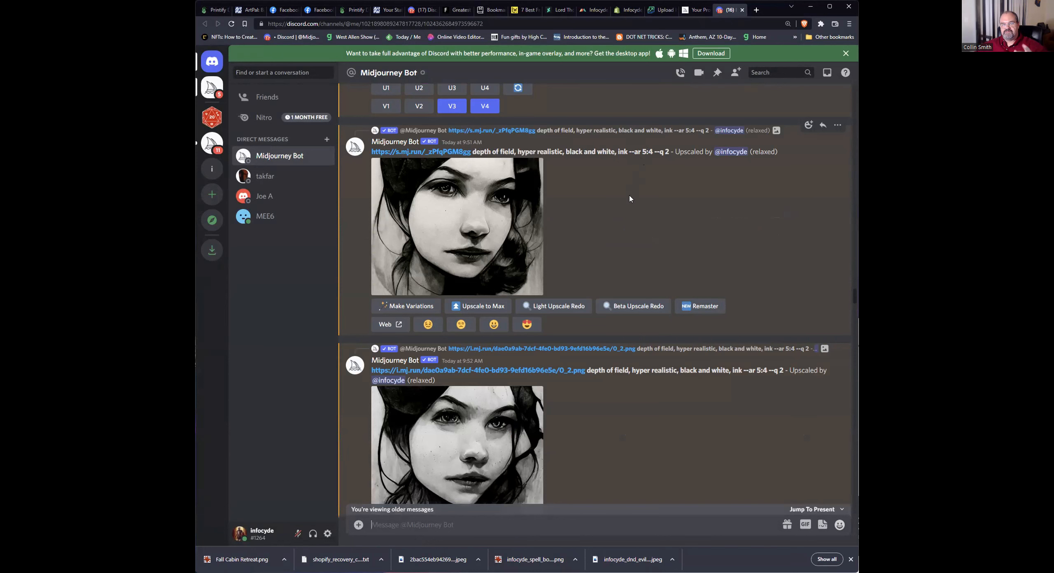
{"action": "left_click", "coordinate": [530, 224]}
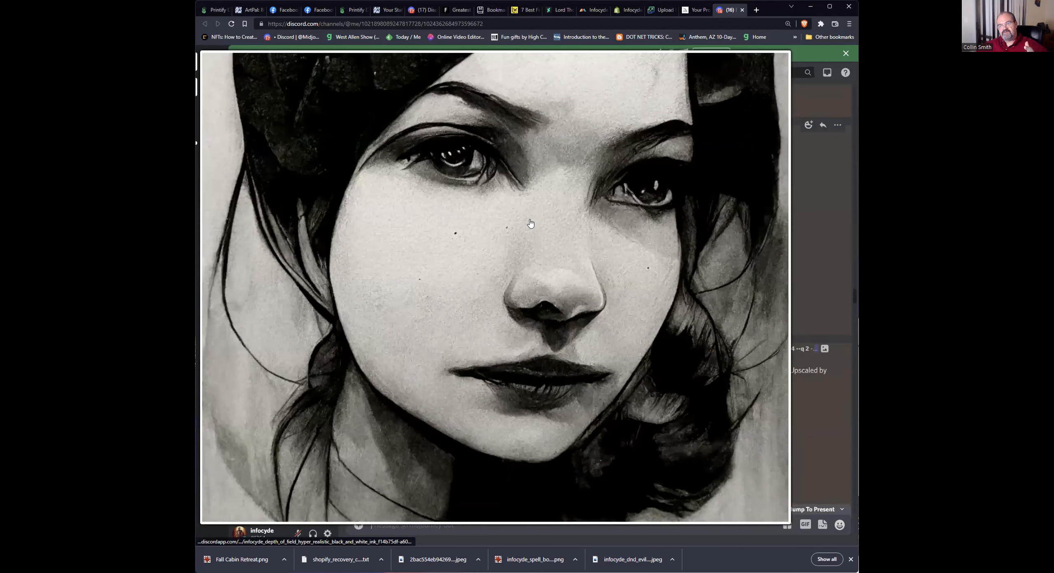
{"action": "key", "text": "Escape"}
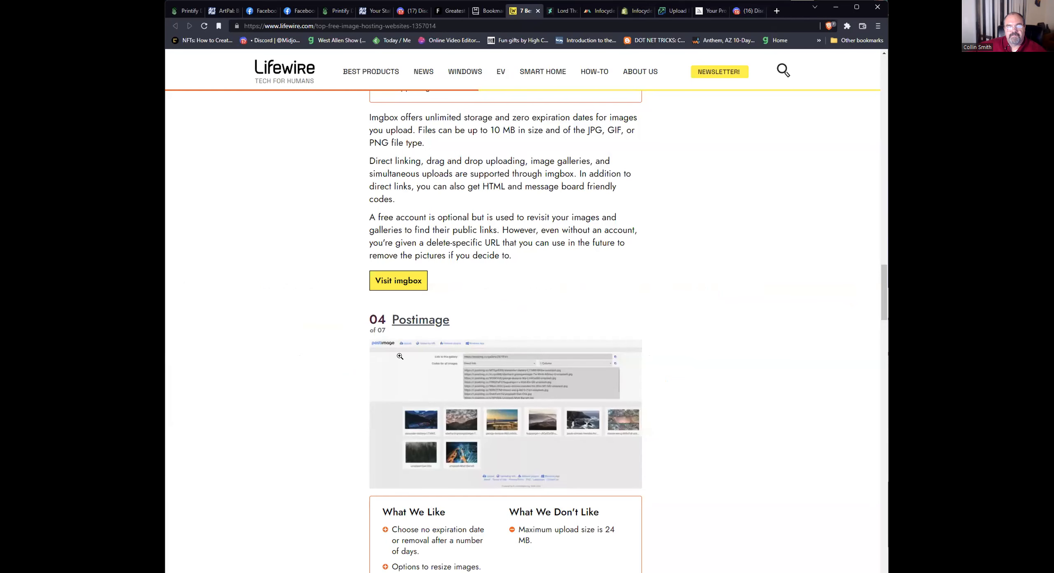
Open the Postimage site from Lifewire's article on free image hosting websites.
{"action": "left_click", "coordinate": [440, 325]}
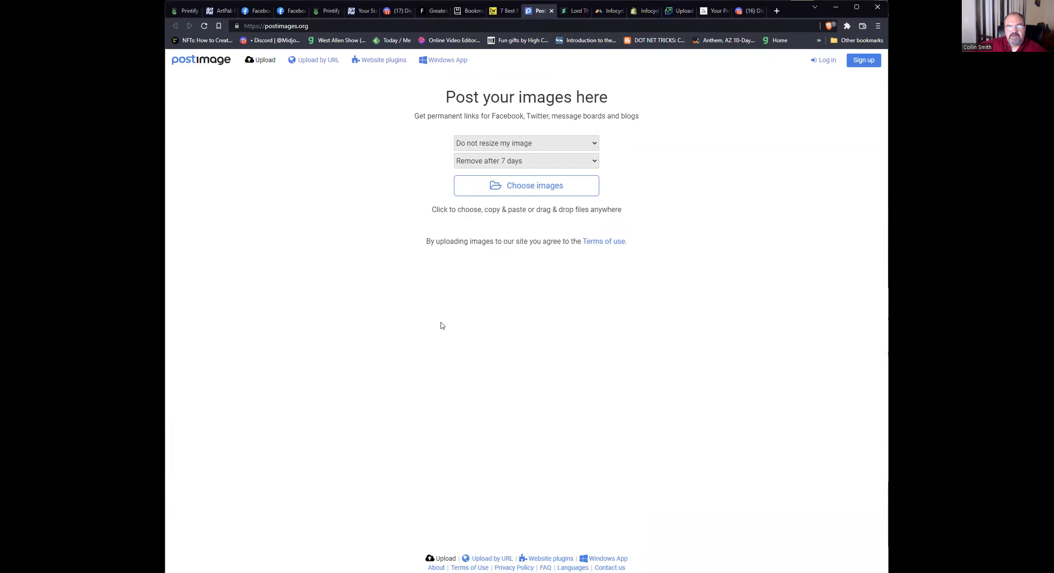
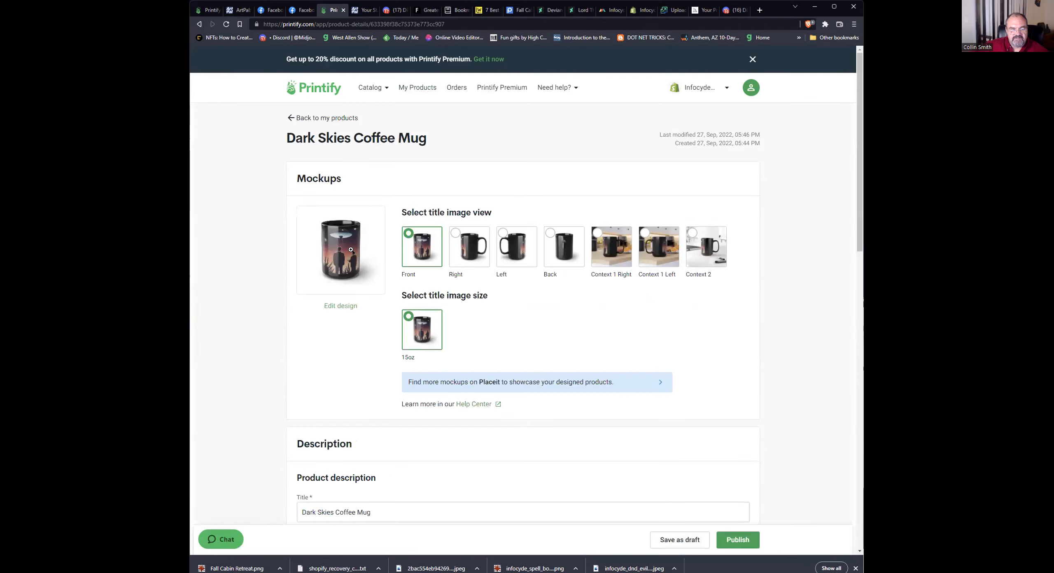
View the Dark Skies Coffee Mug mockup enlarged, review the product's pricing and store details, and return to the product list.
{"action": "left_click", "coordinate": [342, 246]}
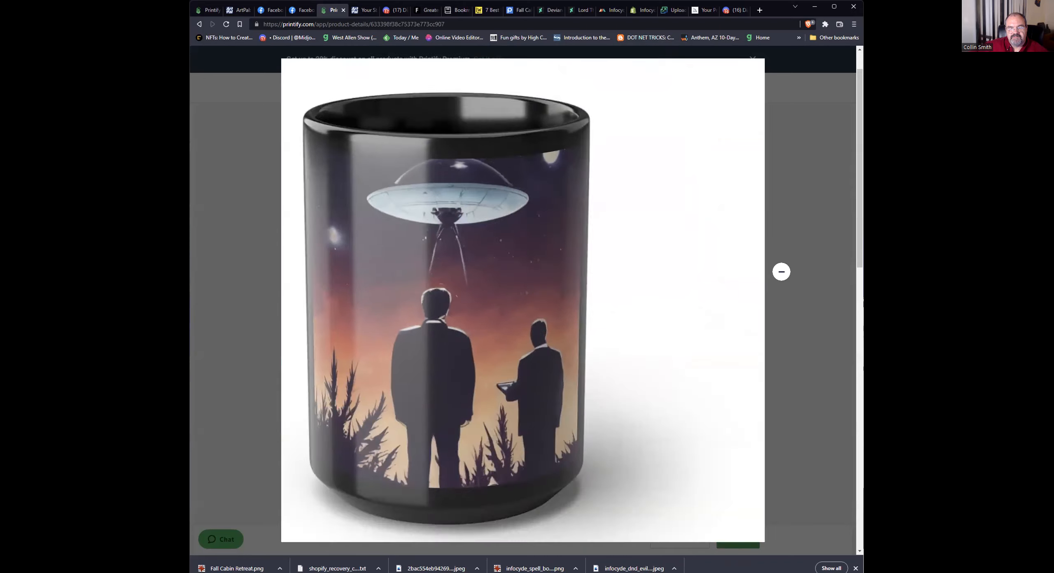
{"action": "left_click", "coordinate": [783, 273]}
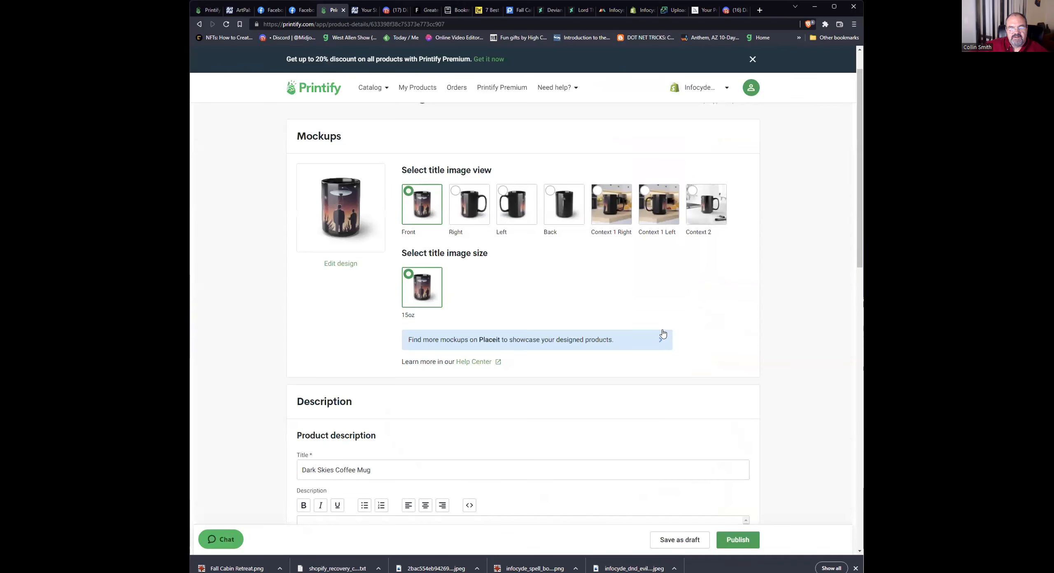
{"action": "scroll", "coordinate": [661, 335], "scroll_direction": "down", "scroll_amount": 3}
{"action": "scroll", "coordinate": [345, 411], "scroll_direction": "down", "scroll_amount": 15}
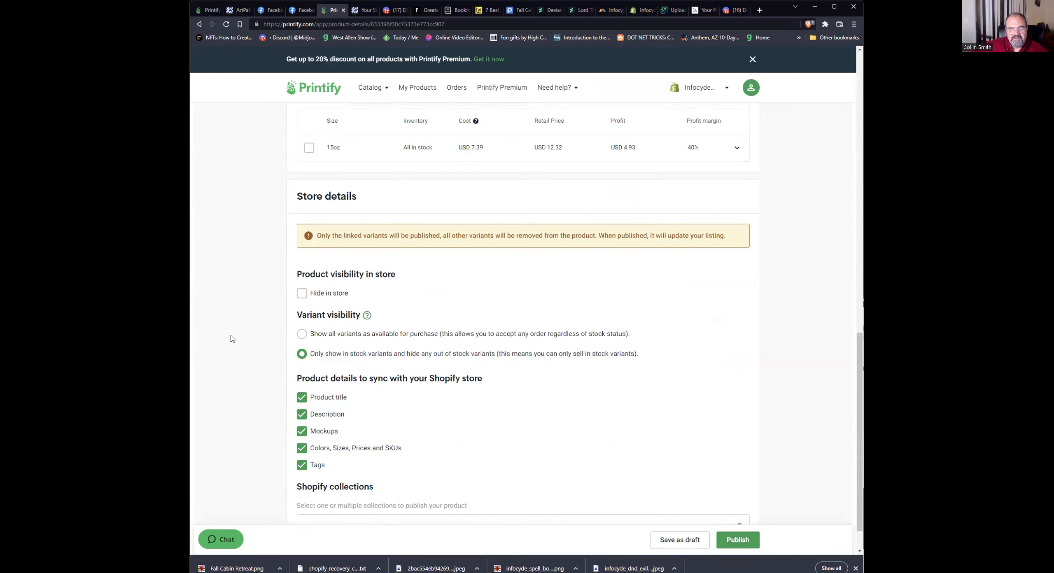
{"action": "left_click", "coordinate": [199, 24]}
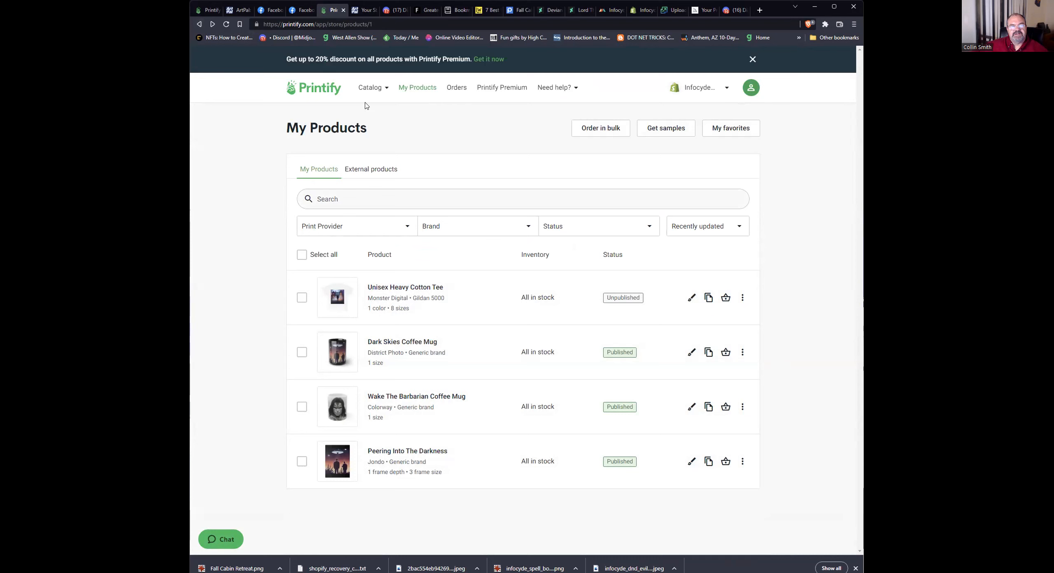
Check which Shopify store is connected to the Printify account.
{"action": "left_click", "coordinate": [716, 90]}
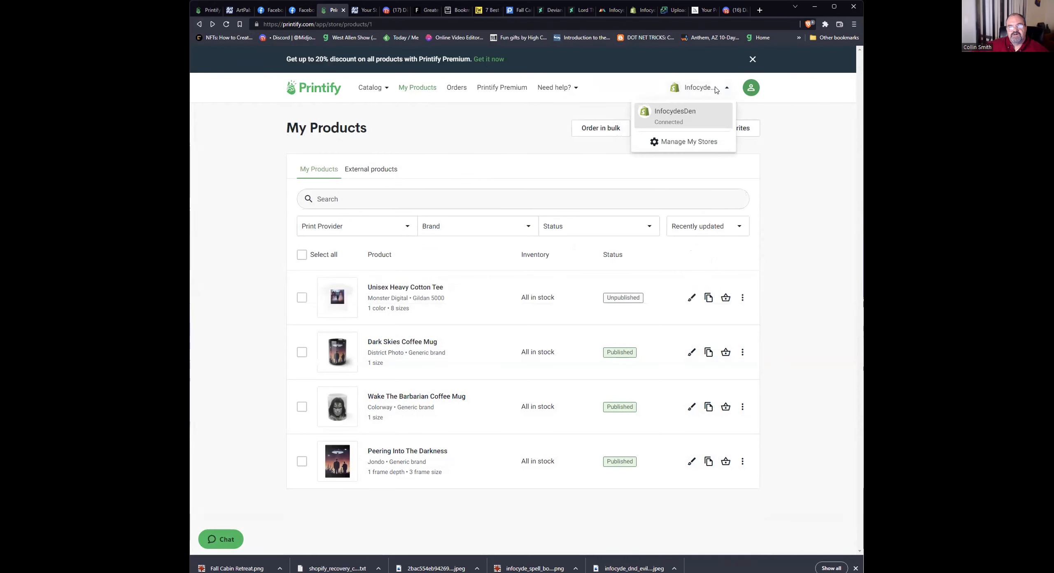
{"action": "left_click", "coordinate": [682, 118]}
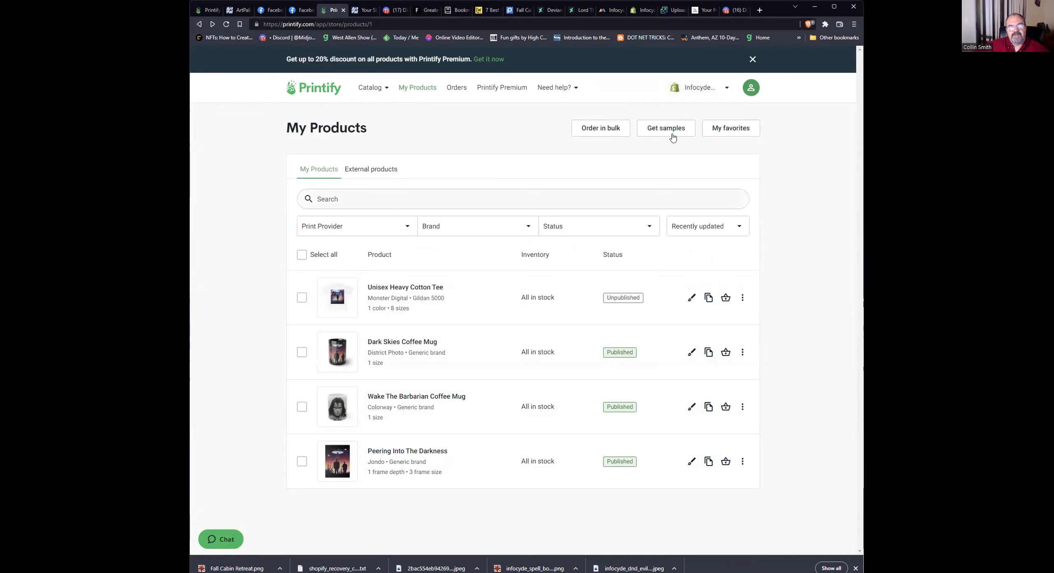
{"action": "left_click", "coordinate": [696, 87]}
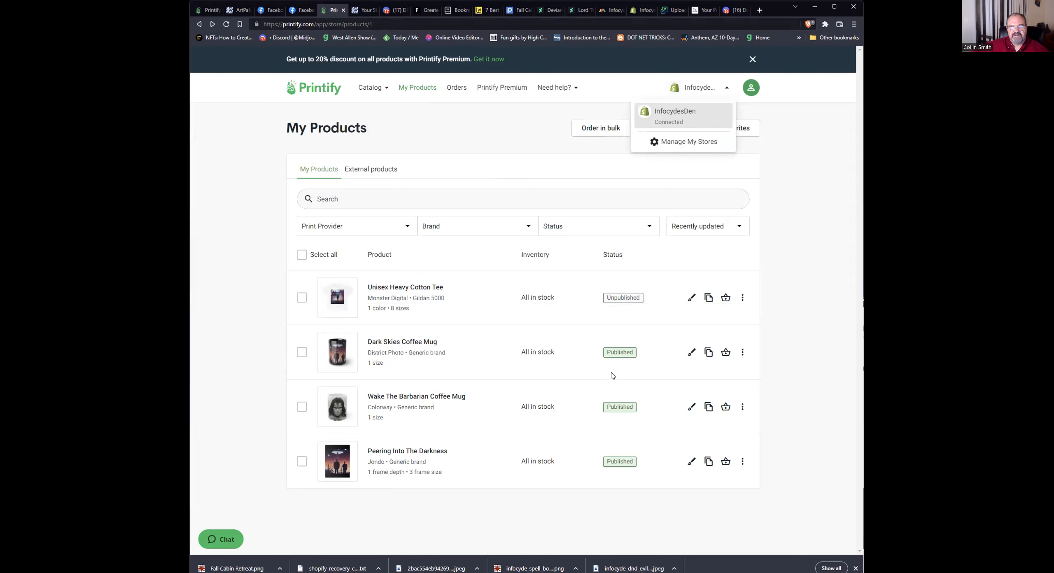
{"action": "left_click", "coordinate": [773, 197]}
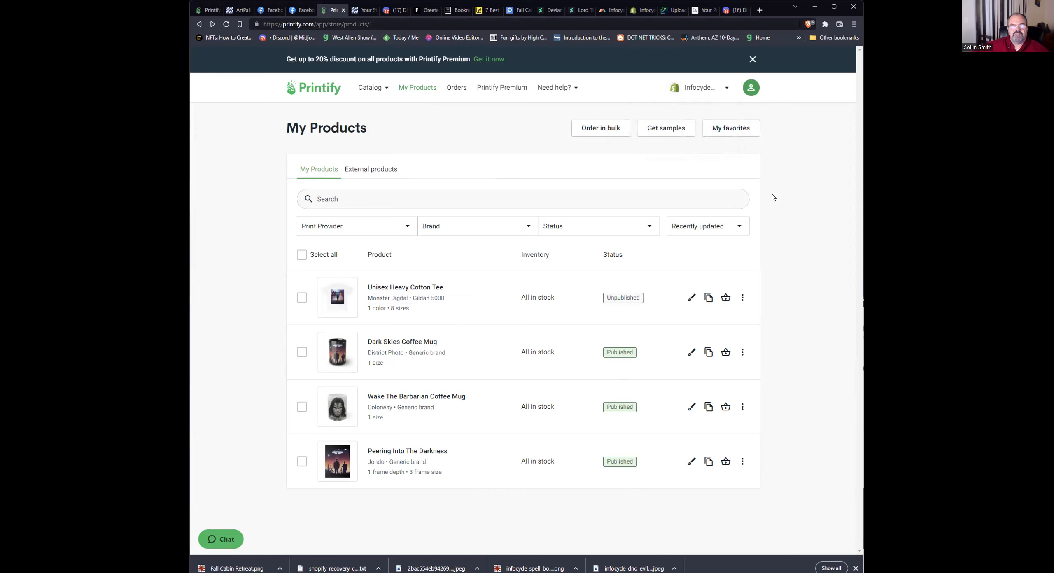
Close the ArtPal statistics, Midjourney Bot conversation, sci-fi artists article and neighbouring book pages, keeping the Lifewire article open.
{"action": "left_click", "coordinate": [363, 11]}
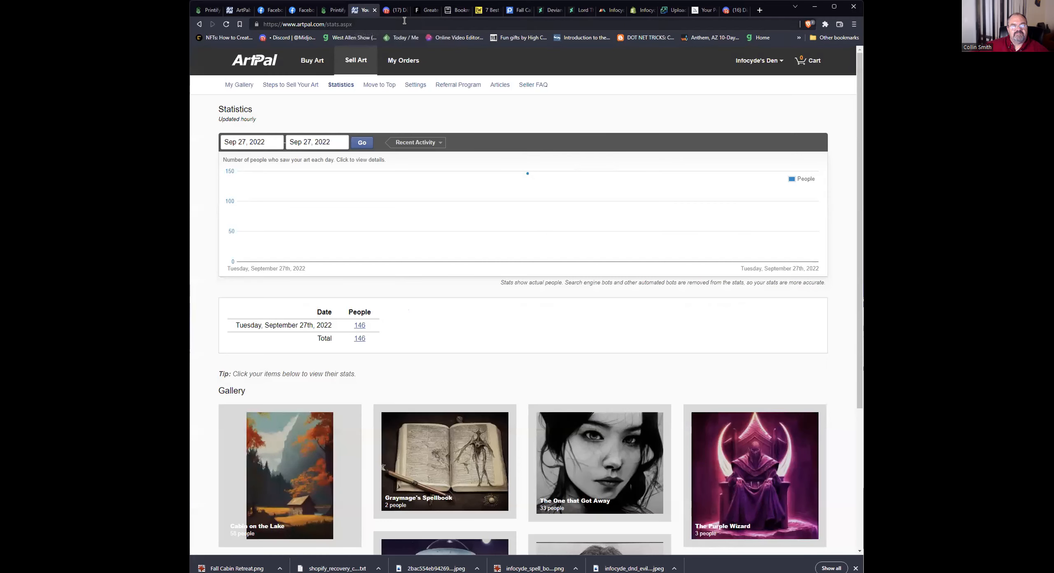
{"action": "left_click", "coordinate": [375, 11]}
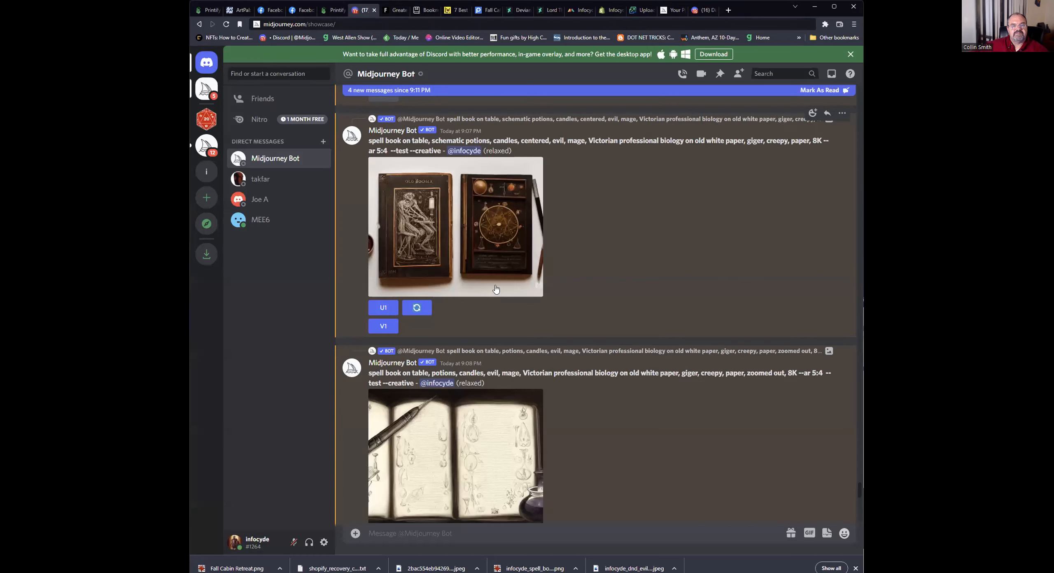
{"action": "scroll", "coordinate": [518, 300], "scroll_direction": "down", "scroll_amount": 4}
{"action": "scroll", "coordinate": [518, 300], "scroll_direction": "down", "scroll_amount": 2}
{"action": "scroll", "coordinate": [517, 297], "scroll_direction": "down", "scroll_amount": 2}
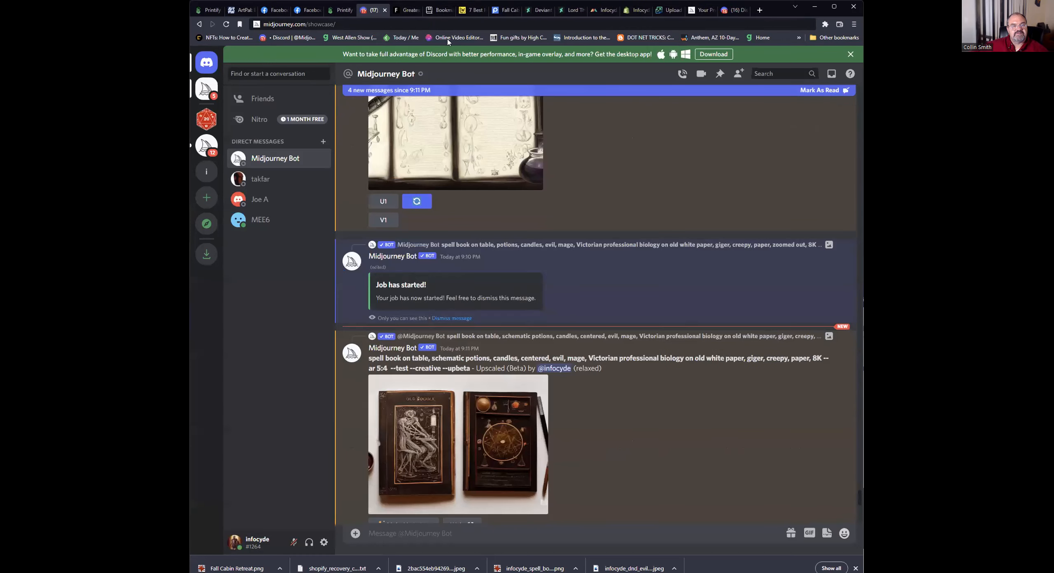
{"action": "left_click", "coordinate": [384, 11]}
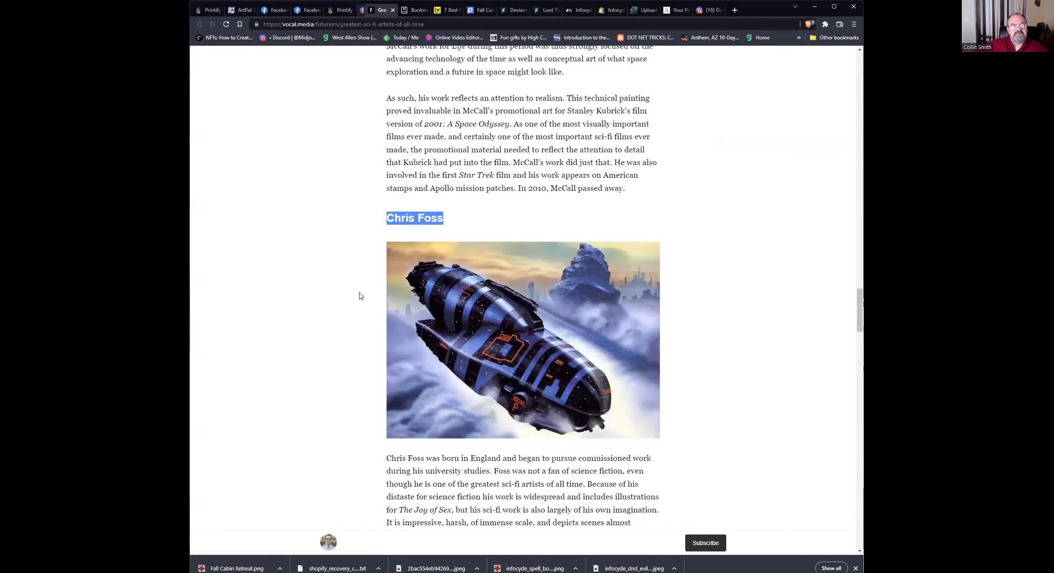
{"action": "left_click", "coordinate": [397, 11]}
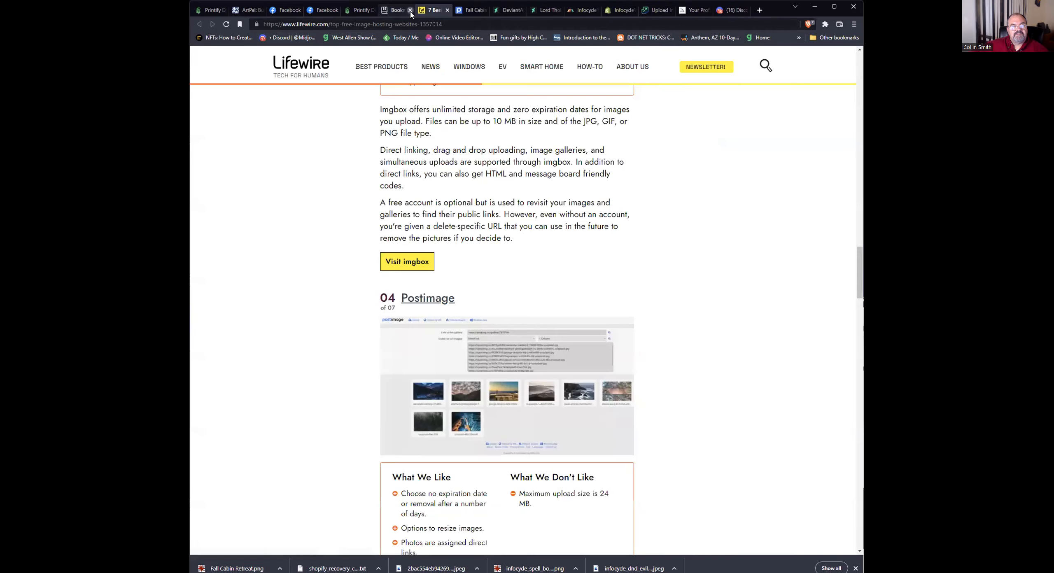
{"action": "left_click", "coordinate": [410, 10]}
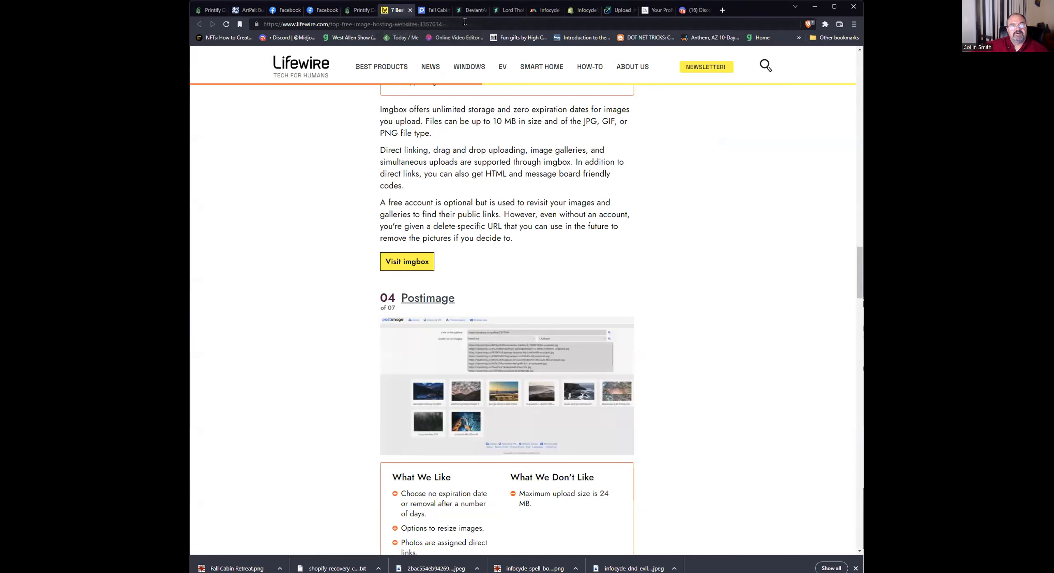
Switch to Printful, open its list of stores and view the products of the Infocyde's Creations store.
{"action": "left_click", "coordinate": [579, 9]}
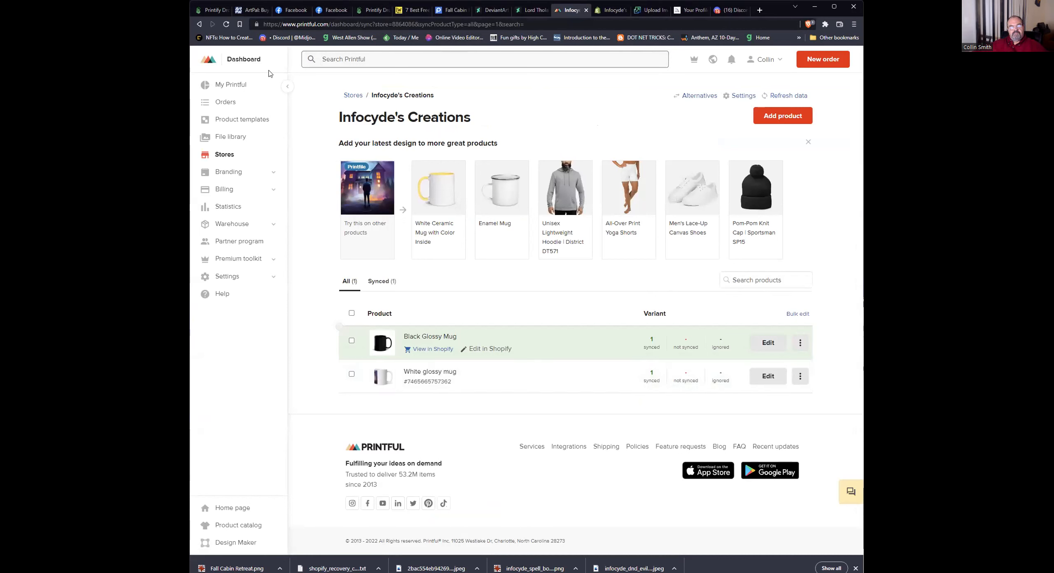
{"action": "left_click", "coordinate": [244, 87]}
{"action": "left_click", "coordinate": [229, 158]}
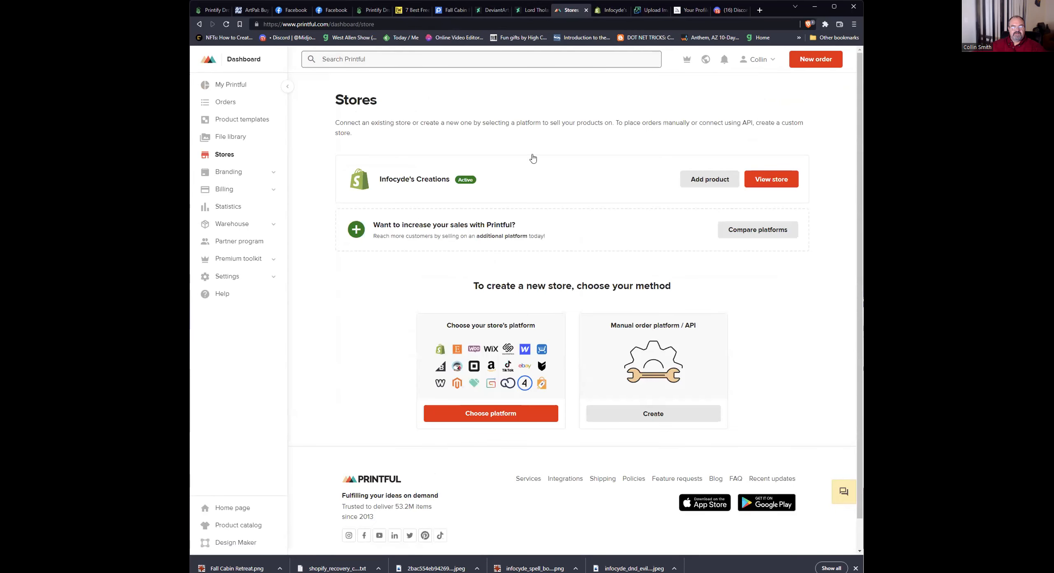
{"action": "left_click", "coordinate": [784, 191]}
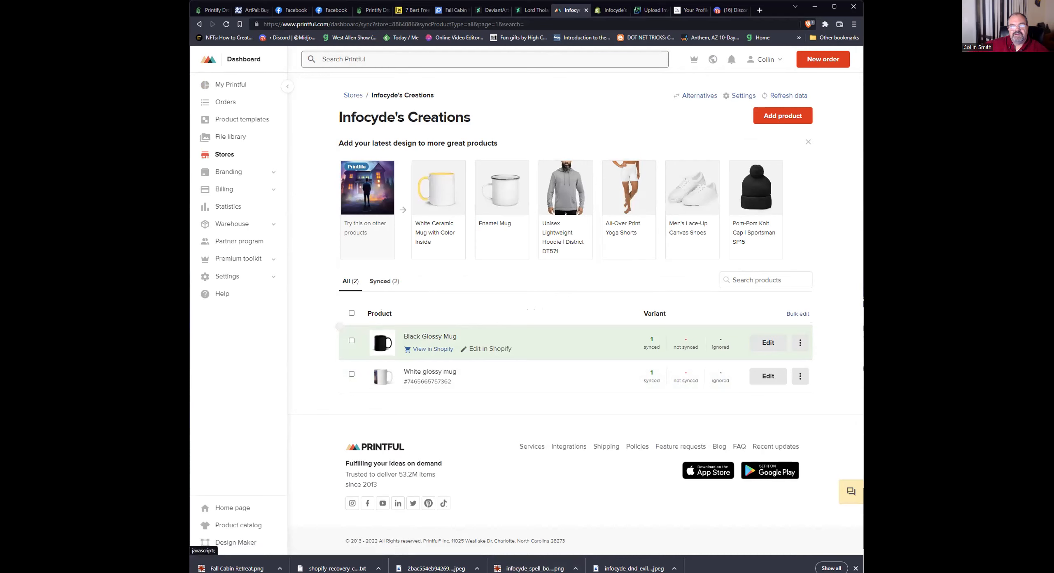
{"action": "left_click", "coordinate": [760, 11]}
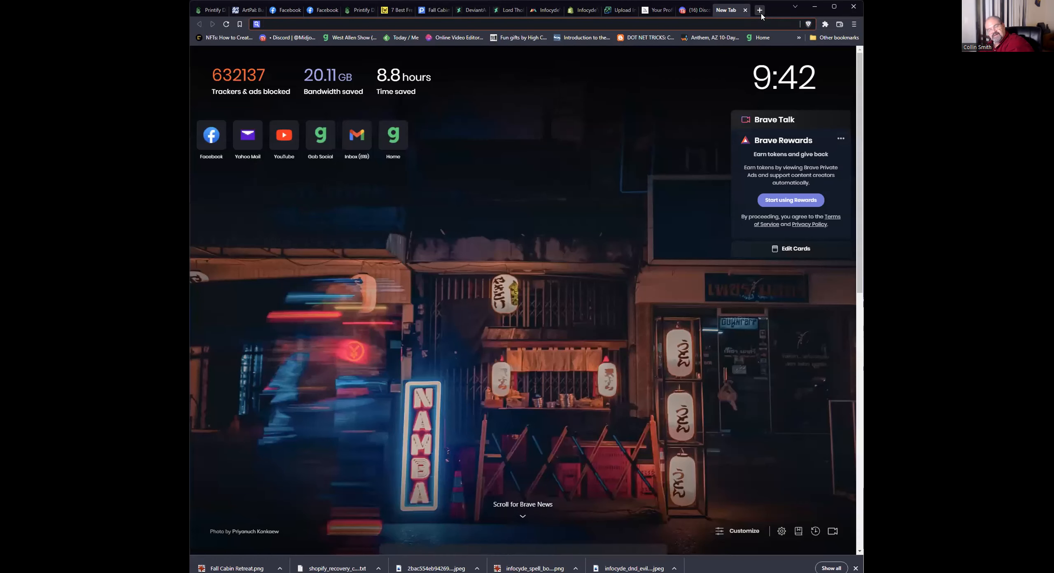
{"action": "type", "text": "ch"}
{"action": "key", "text": "BackSpace"}
{"action": "key", "text": "BackSpace"}
{"action": "key", "text": "BackSpace"}
{"action": "type", "text": "a"}
{"action": "key", "text": "BackSpace"}
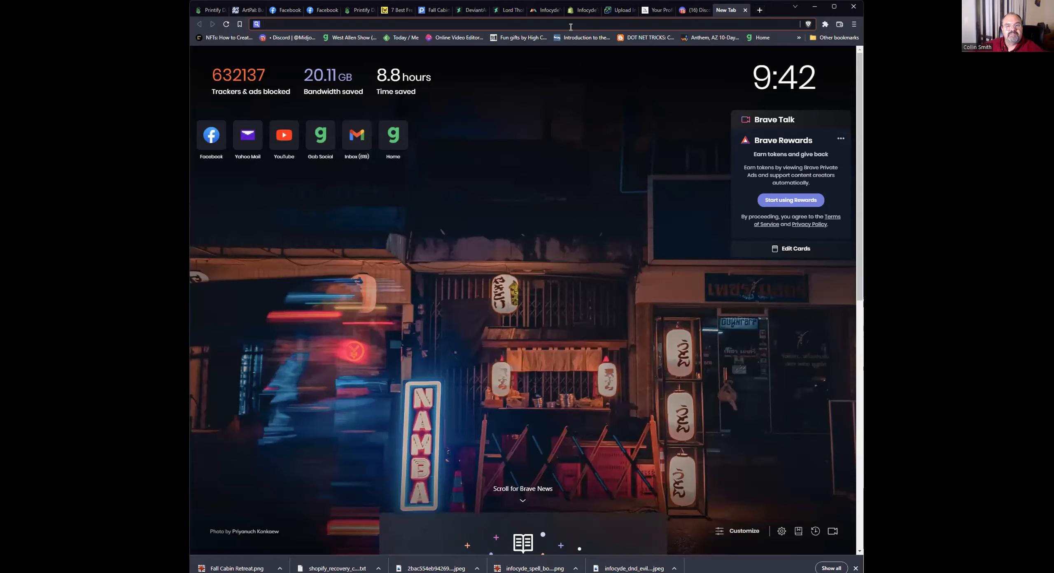
Switch to the Shopify admin, view the store's home dashboard and return to the product list.
{"action": "left_click", "coordinate": [582, 12]}
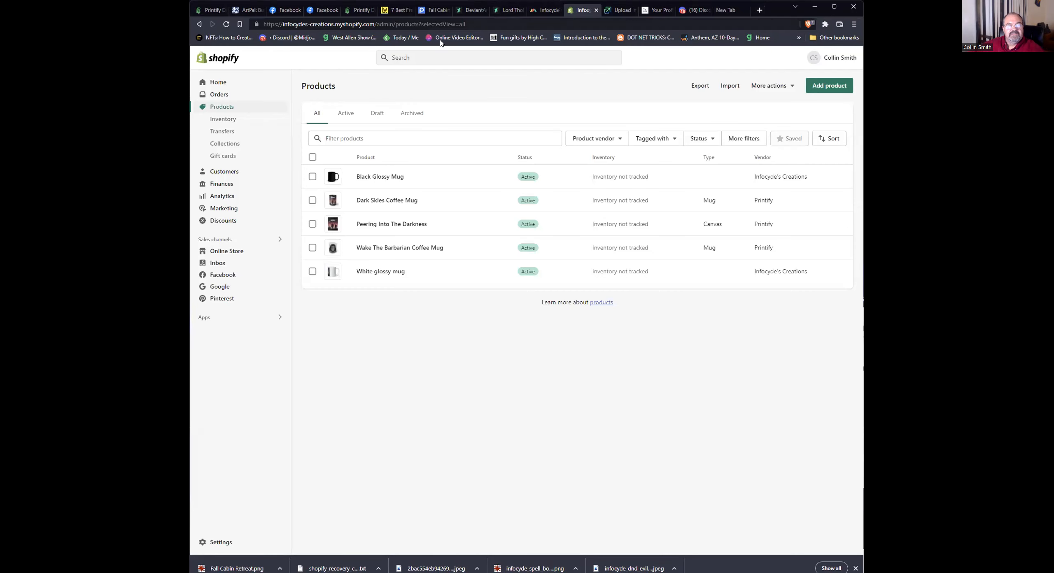
{"action": "left_click", "coordinate": [230, 60]}
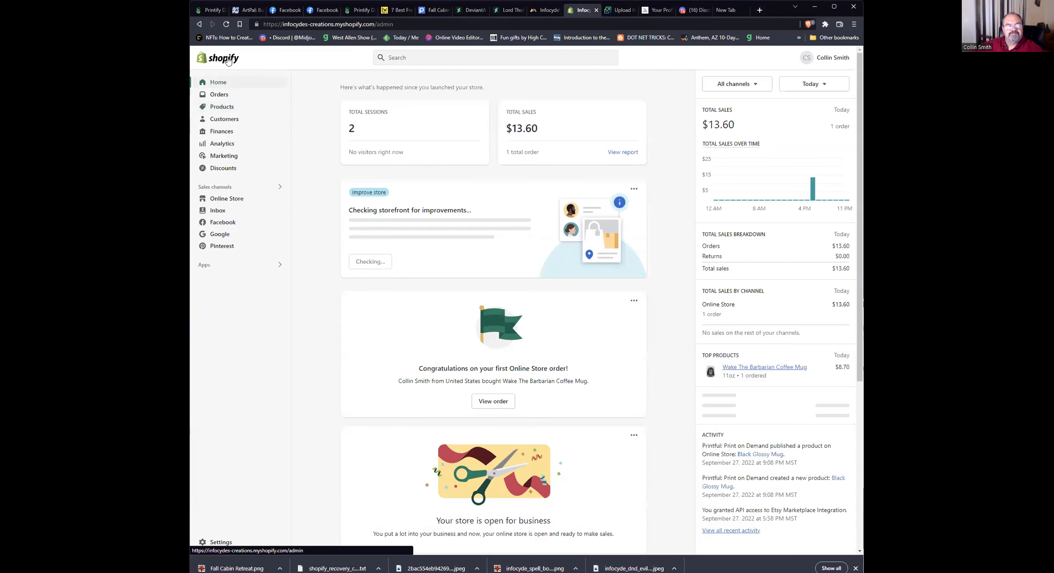
{"action": "left_click", "coordinate": [199, 24]}
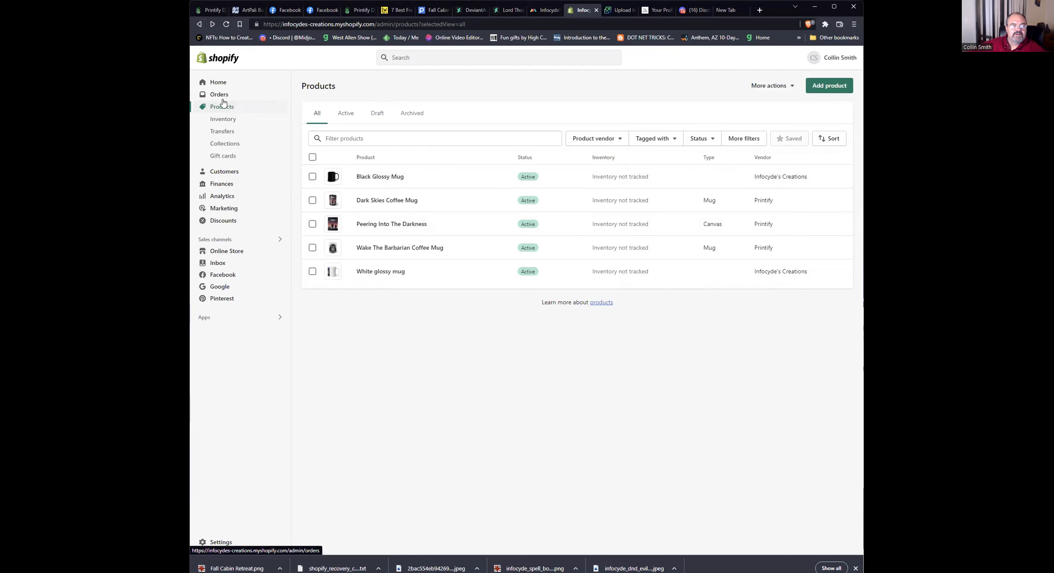
Open the store from the Shopify account's store list and load its public storefront at infocydes-creations.myshopify.com.
{"action": "left_click", "coordinate": [827, 57]}
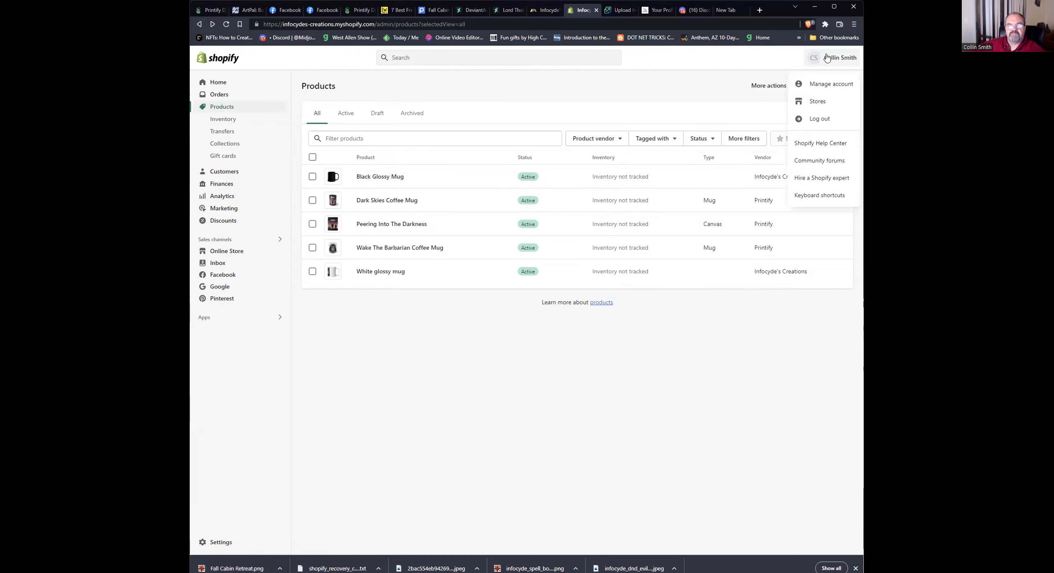
{"action": "left_click", "coordinate": [829, 99]}
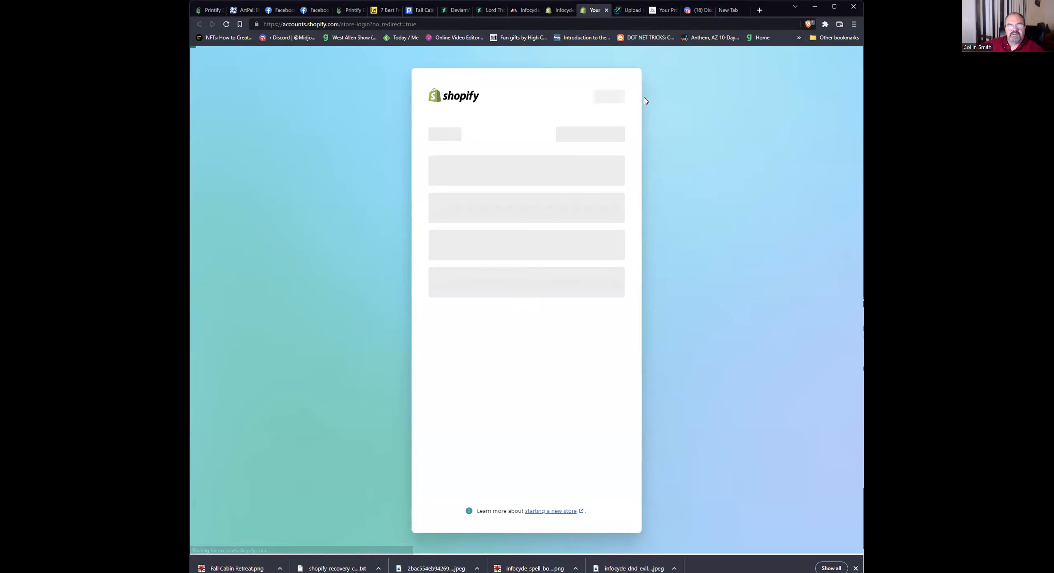
{"action": "left_click", "coordinate": [525, 190]}
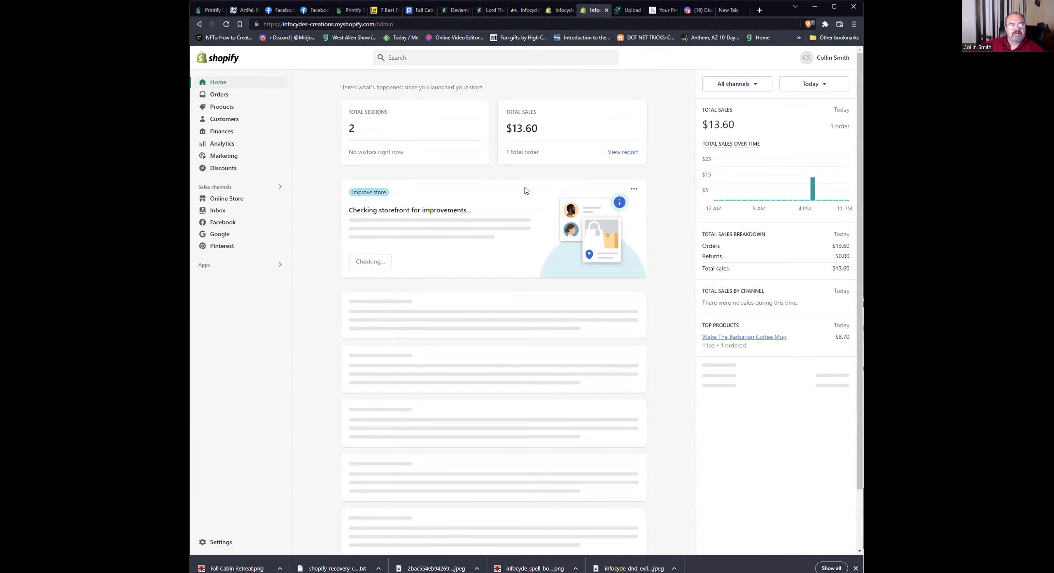
{"action": "double_click", "coordinate": [379, 26]}
{"action": "key", "text": "BackSpace"}
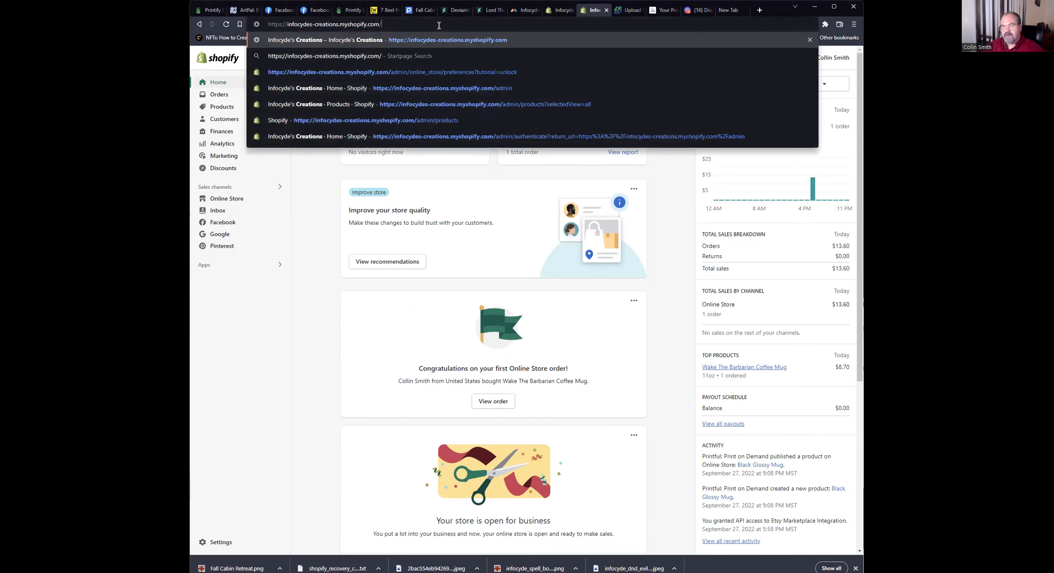
{"action": "key", "text": "Return"}
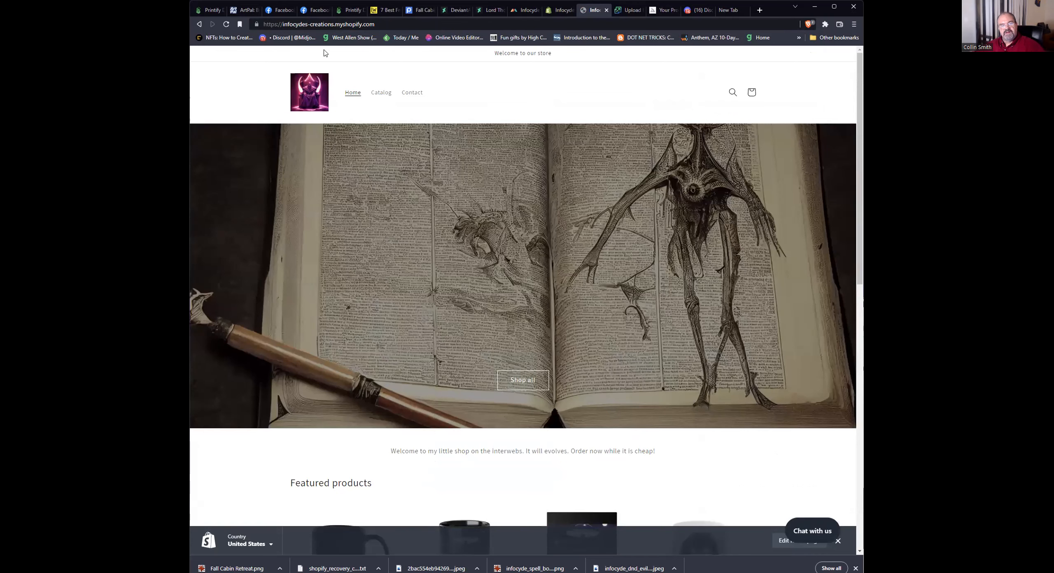
Examine the storefront's banner, featured products and footer, and switch back to the Printify product list.
{"action": "scroll", "coordinate": [610, 284], "scroll_direction": "down", "scroll_amount": 5}
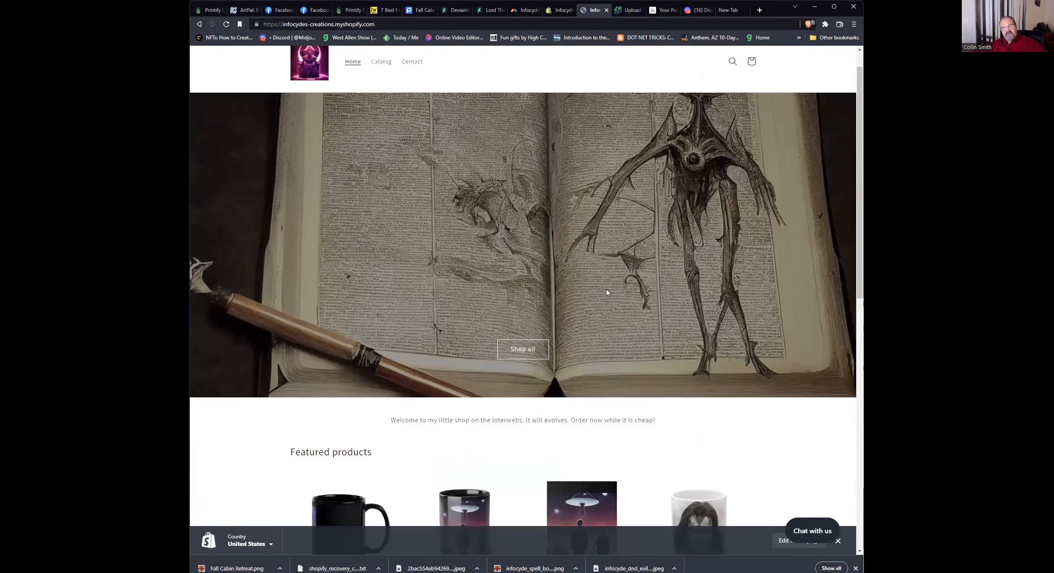
{"action": "scroll", "coordinate": [783, 305], "scroll_direction": "down", "scroll_amount": 9}
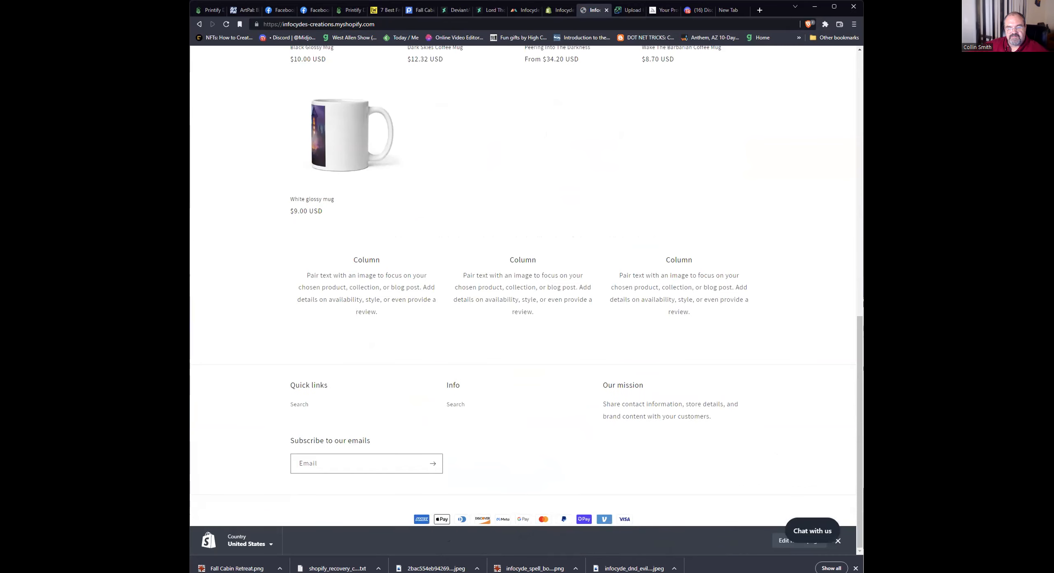
{"action": "scroll", "coordinate": [447, 348], "scroll_direction": "up", "scroll_amount": 12}
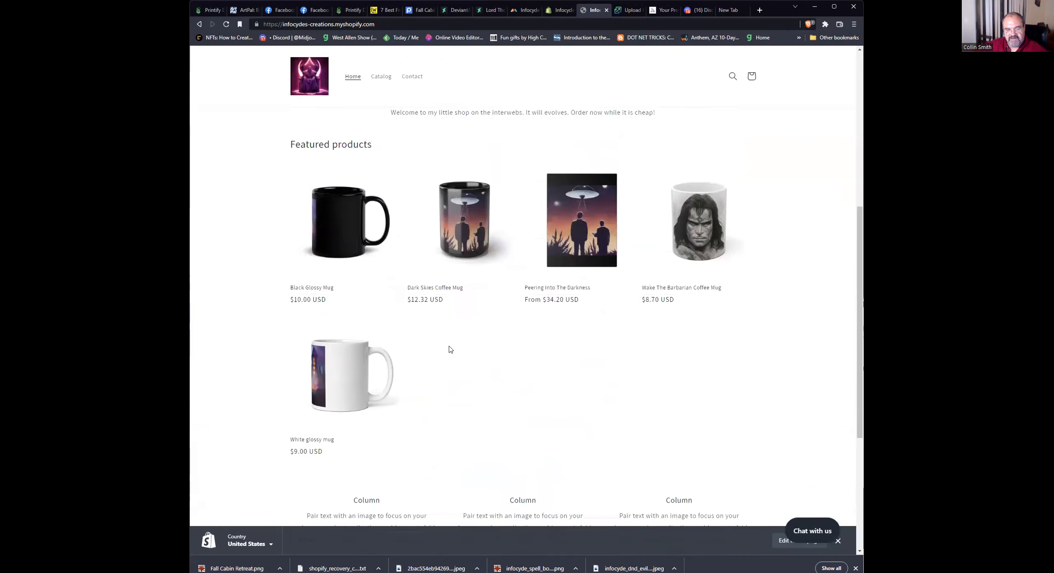
{"action": "scroll", "coordinate": [749, 477], "scroll_direction": "down", "scroll_amount": 12}
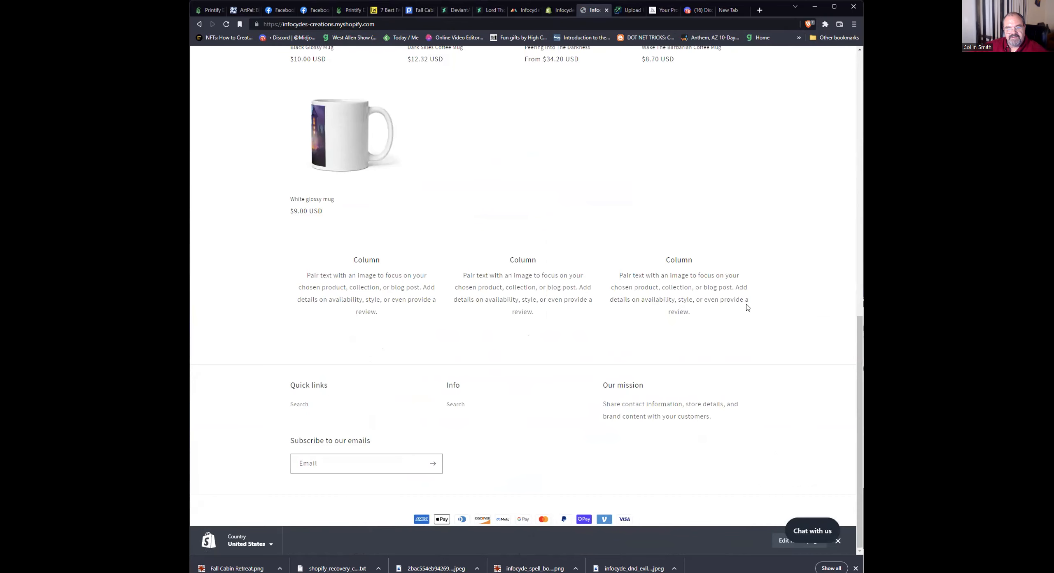
{"action": "scroll", "coordinate": [556, 479], "scroll_direction": "up", "scroll_amount": 12}
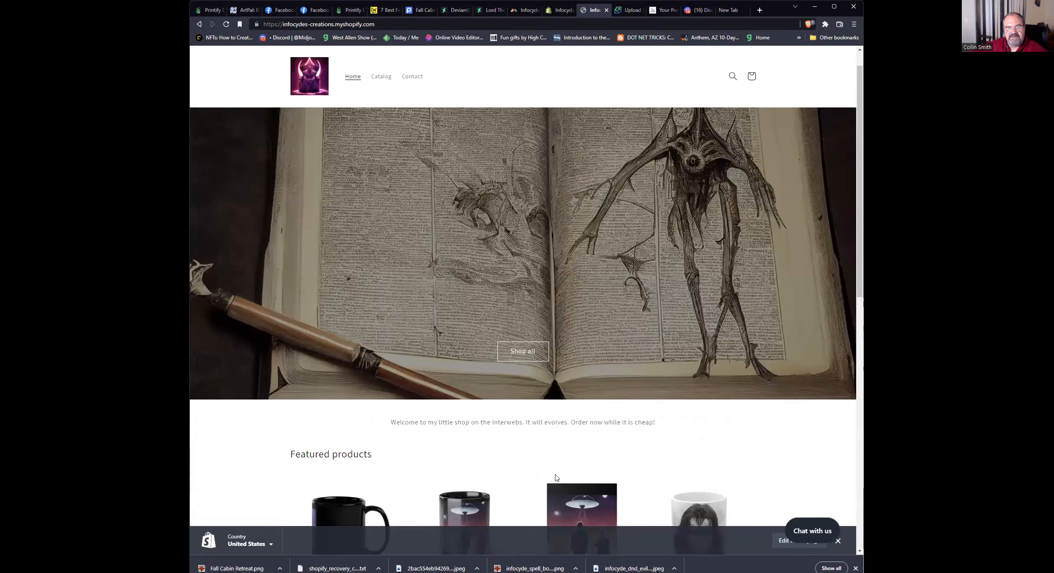
{"action": "scroll", "coordinate": [556, 478], "scroll_direction": "down", "scroll_amount": 5}
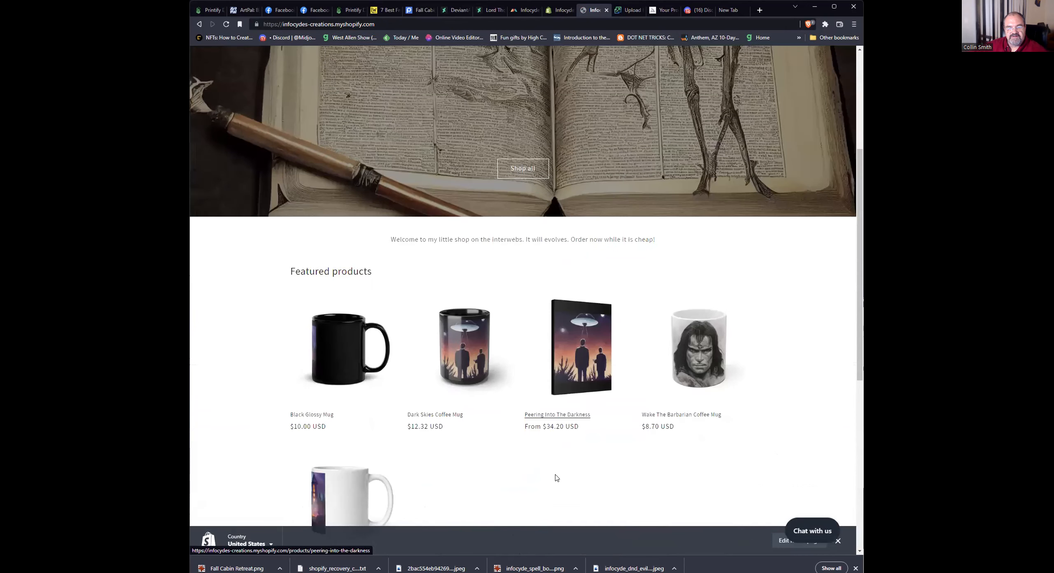
{"action": "scroll", "coordinate": [606, 378], "scroll_direction": "down", "scroll_amount": 1}
{"action": "scroll", "coordinate": [626, 346], "scroll_direction": "up", "scroll_amount": 7}
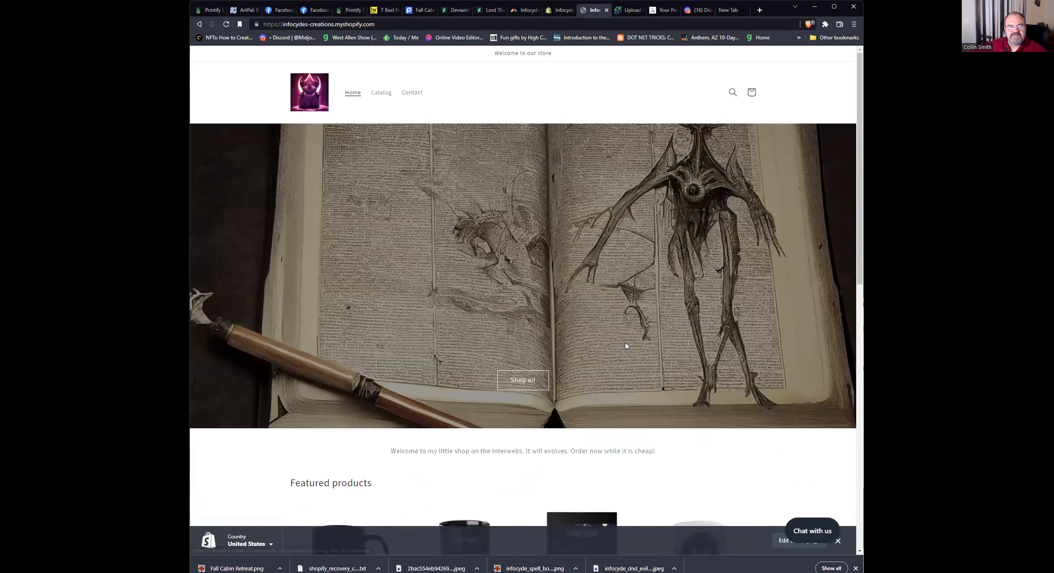
{"action": "left_click", "coordinate": [349, 12]}
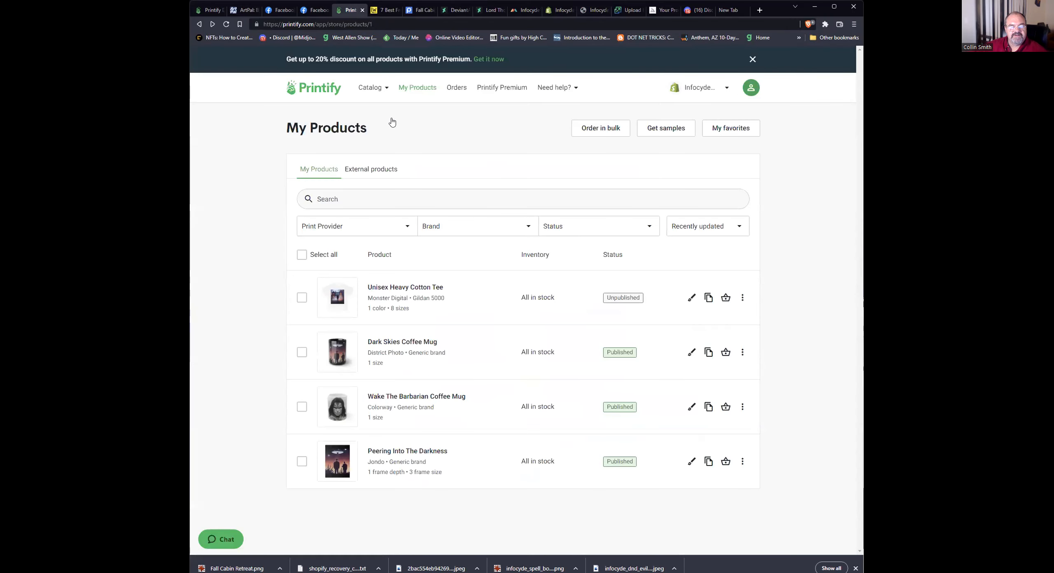
Find the Ceramic Ornament, 4 Shapes among the catalog's home and living ornaments and start designing it.
{"action": "left_click", "coordinate": [359, 198]}
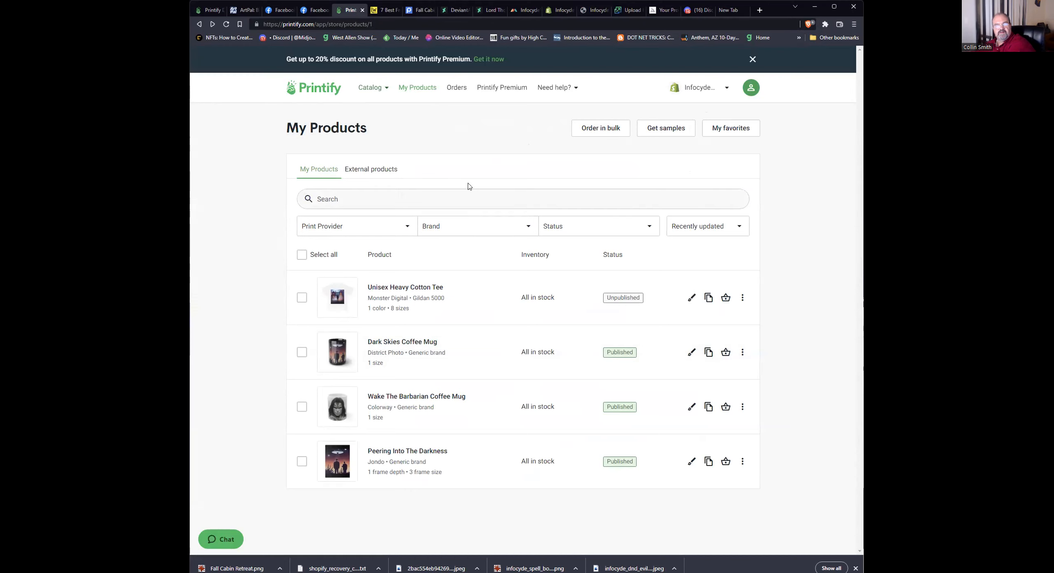
{"action": "mouse_move", "coordinate": [387, 89]}
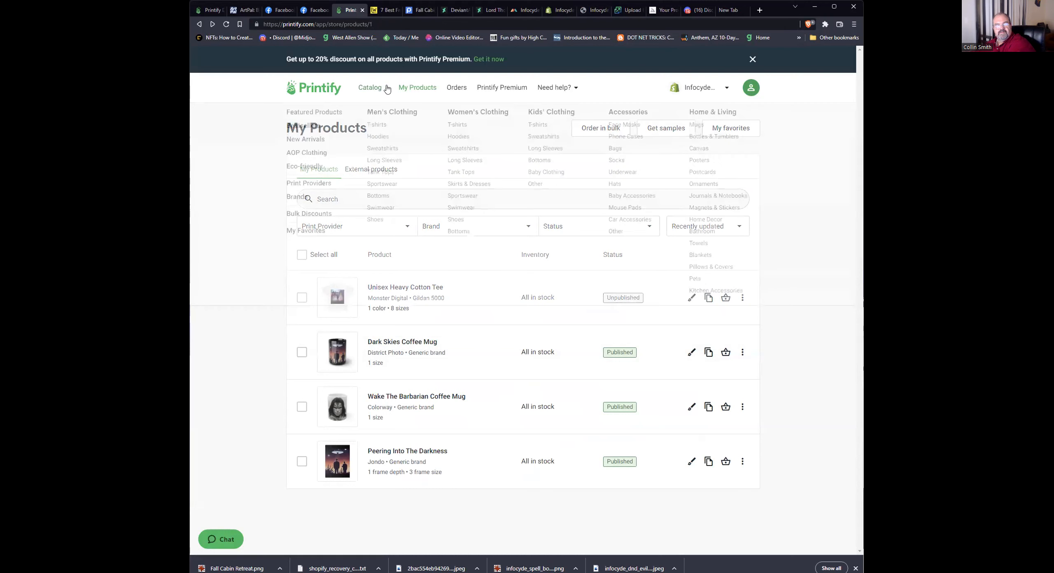
{"action": "left_click", "coordinate": [718, 191]}
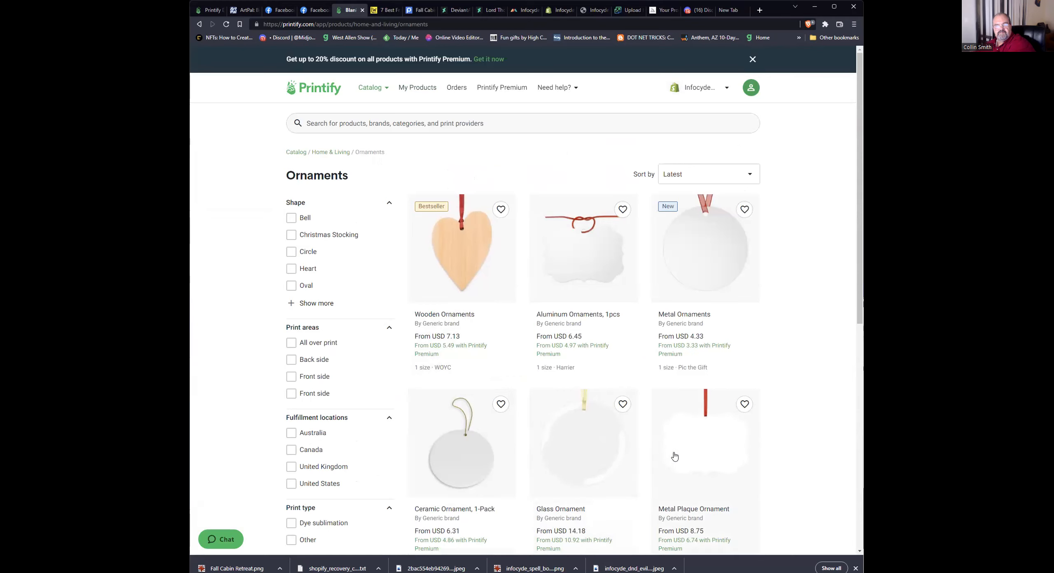
{"action": "scroll", "coordinate": [679, 480], "scroll_direction": "down", "scroll_amount": 1}
{"action": "scroll", "coordinate": [679, 479], "scroll_direction": "down", "scroll_amount": 9}
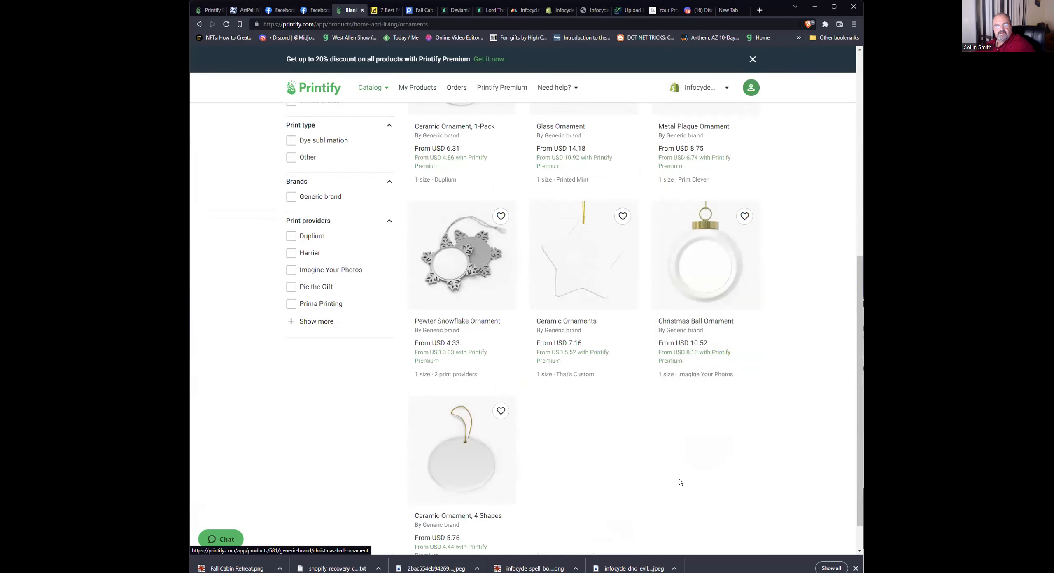
{"action": "left_click", "coordinate": [484, 433]}
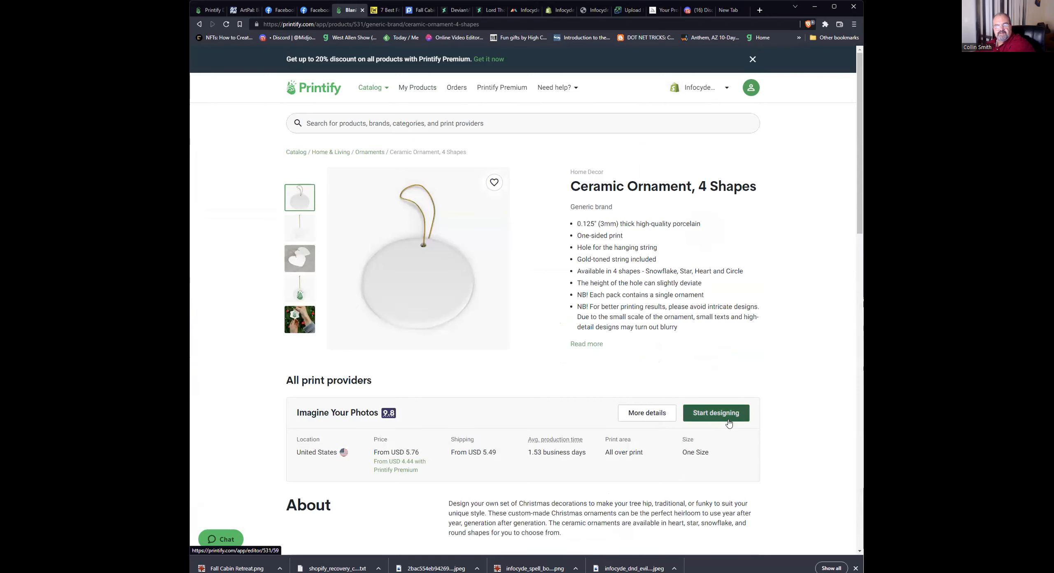
{"action": "left_click", "coordinate": [673, 415]}
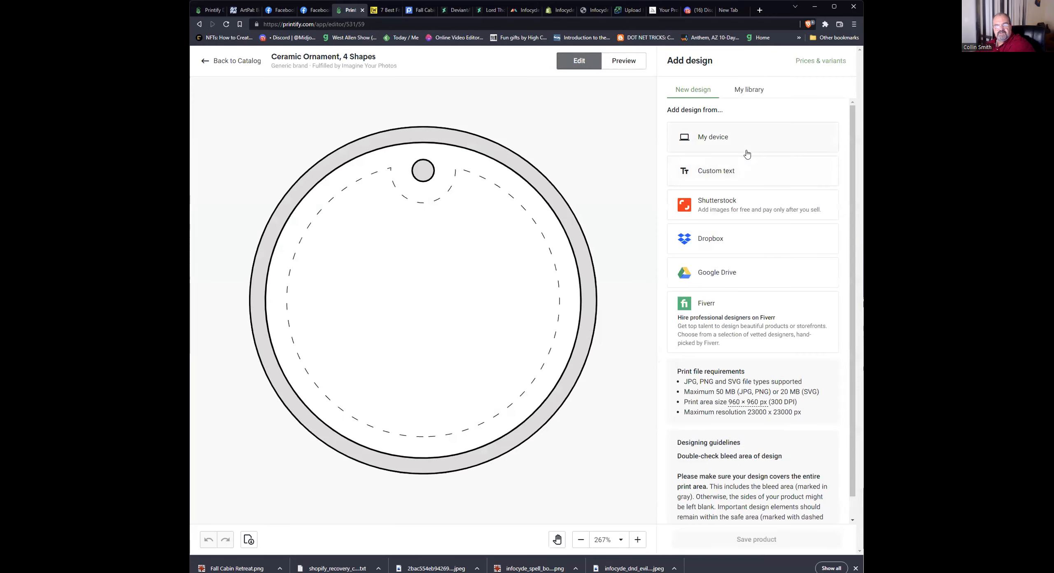
Place the black-and-white barbarian portrait from the design library on the circular ornament and set the background color to Black.
{"action": "left_click", "coordinate": [749, 91]}
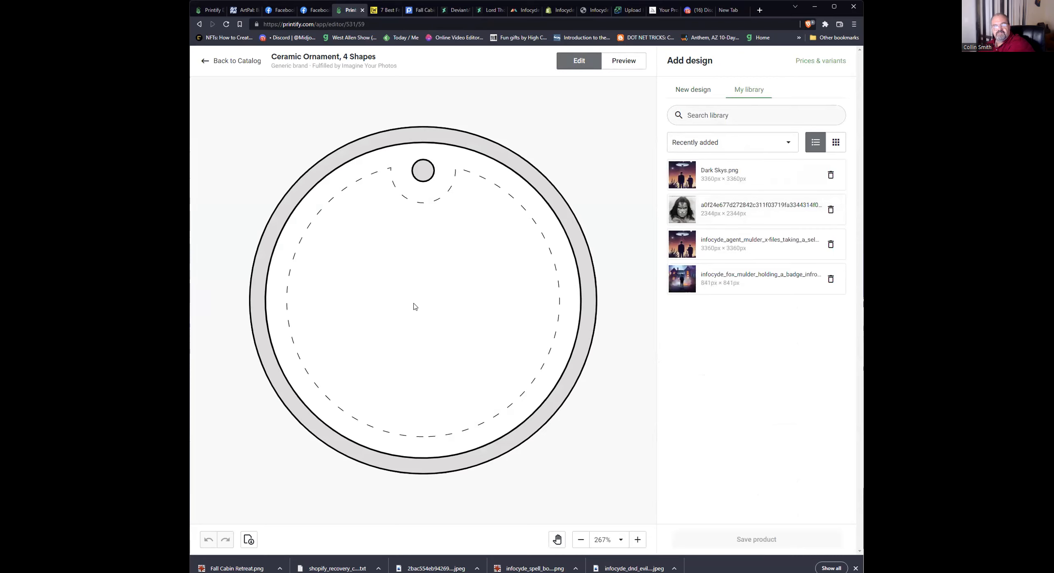
{"action": "left_click", "coordinate": [741, 209]}
{"action": "left_click_drag", "start_coordinate": [407, 299], "coordinate": [408, 317]}
{"action": "left_click_drag", "start_coordinate": [251, 150], "coordinate": [307, 204]}
{"action": "left_click_drag", "start_coordinate": [426, 307], "coordinate": [399, 256]}
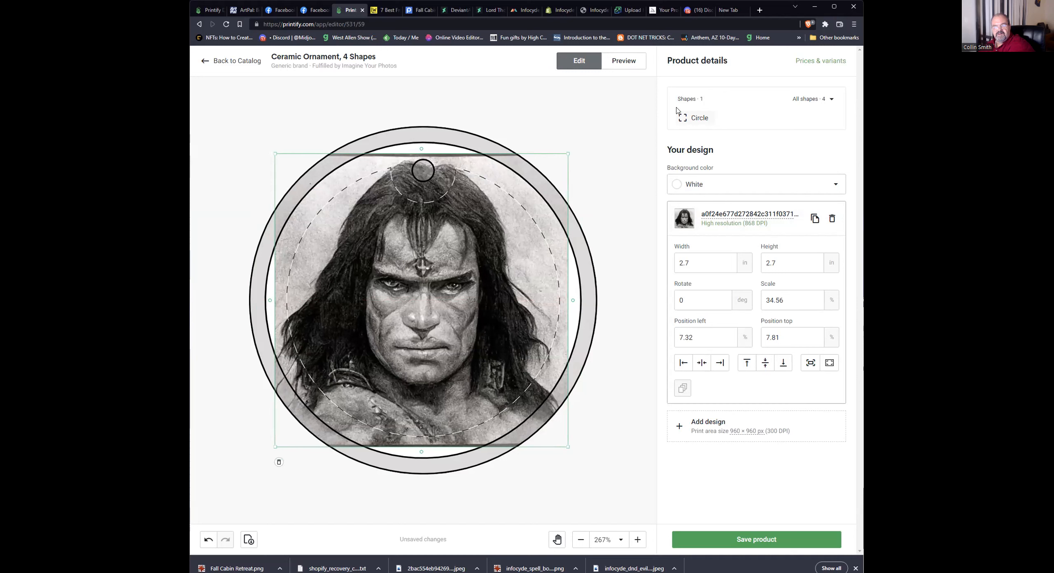
{"action": "left_click", "coordinate": [708, 181]}
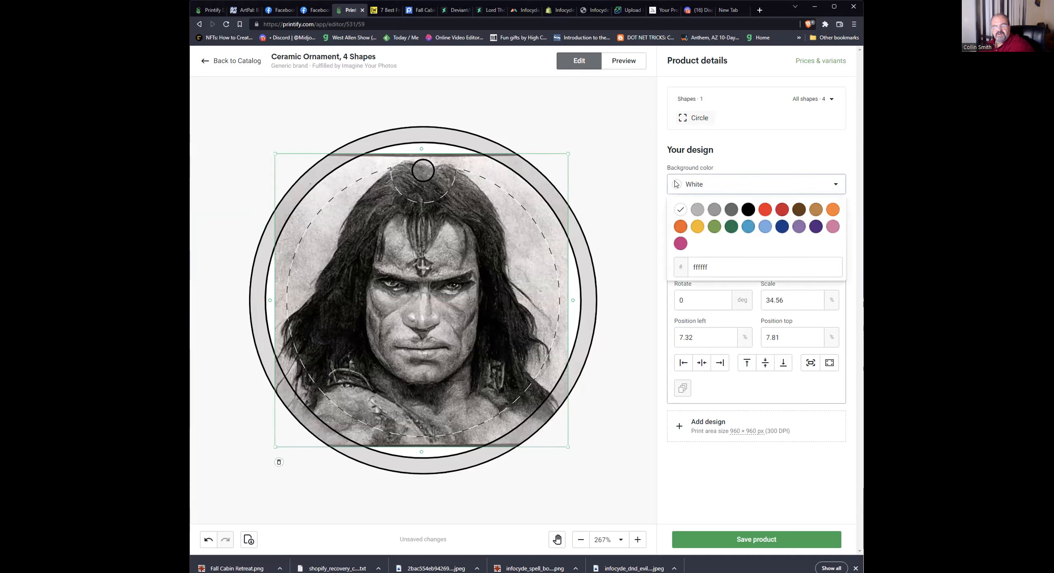
{"action": "left_click", "coordinate": [748, 210]}
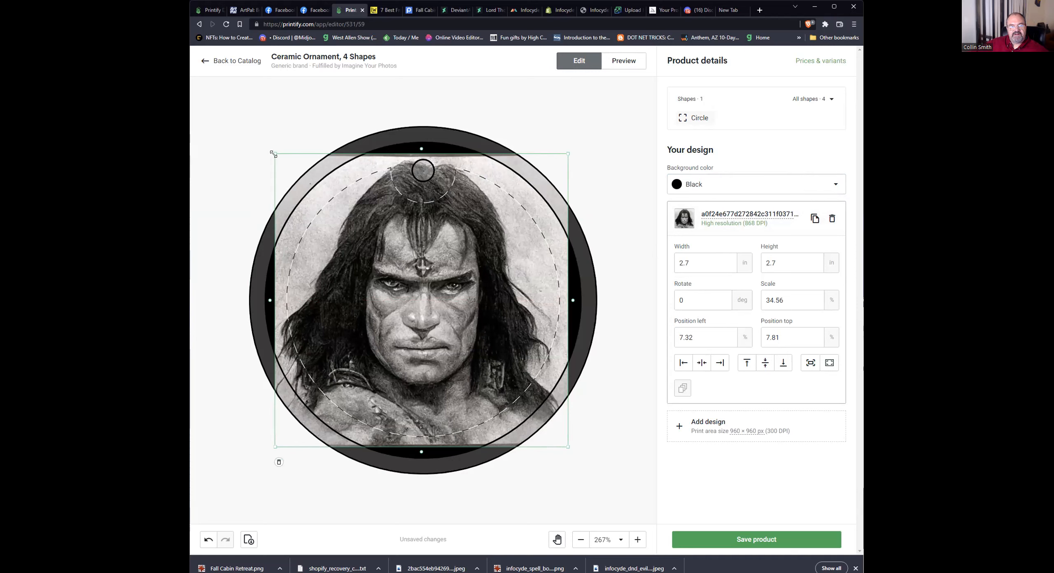
Enlarge and reposition the portrait to cover the circular print area at about 3.34 in square, and save the product.
{"action": "left_click_drag", "start_coordinate": [263, 143], "coordinate": [240, 120]}
{"action": "left_click_drag", "start_coordinate": [382, 229], "coordinate": [365, 212]}
{"action": "left_click_drag", "start_coordinate": [268, 132], "coordinate": [240, 104]}
{"action": "mouse_move", "coordinate": [428, 257]}
{"action": "left_mouse_down"}
{"action": "mouse_move", "coordinate": [435, 288]}
{"action": "mouse_move", "coordinate": [432, 268]}
{"action": "left_mouse_up"}
{"action": "left_click_drag", "start_coordinate": [246, 124], "coordinate": [220, 106]}
{"action": "mouse_move", "coordinate": [384, 256]}
{"action": "left_mouse_down"}
{"action": "mouse_move", "coordinate": [404, 267]}
{"action": "mouse_move", "coordinate": [393, 270]}
{"action": "left_mouse_up"}
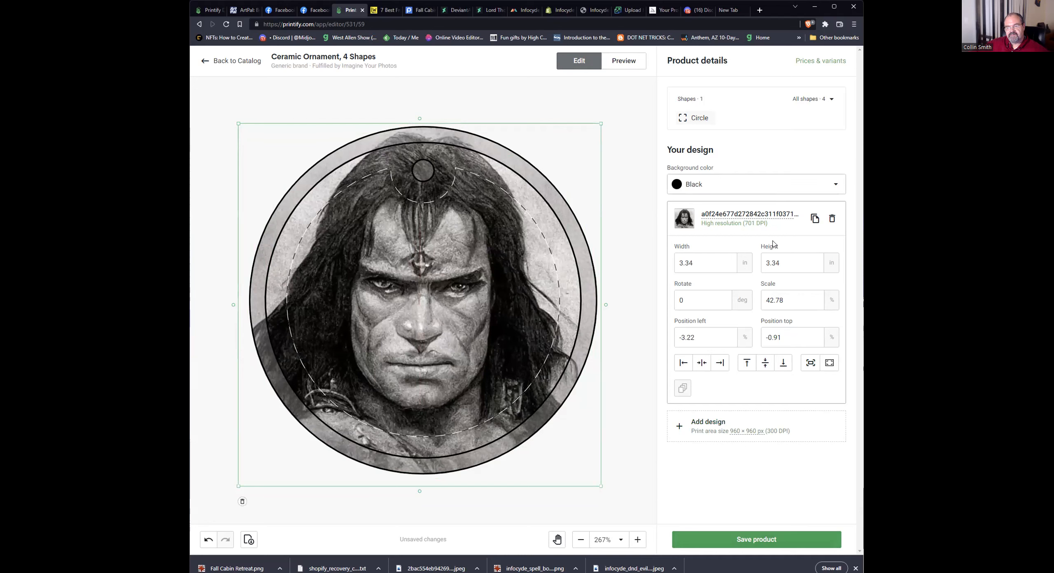
{"action": "left_click", "coordinate": [769, 546]}
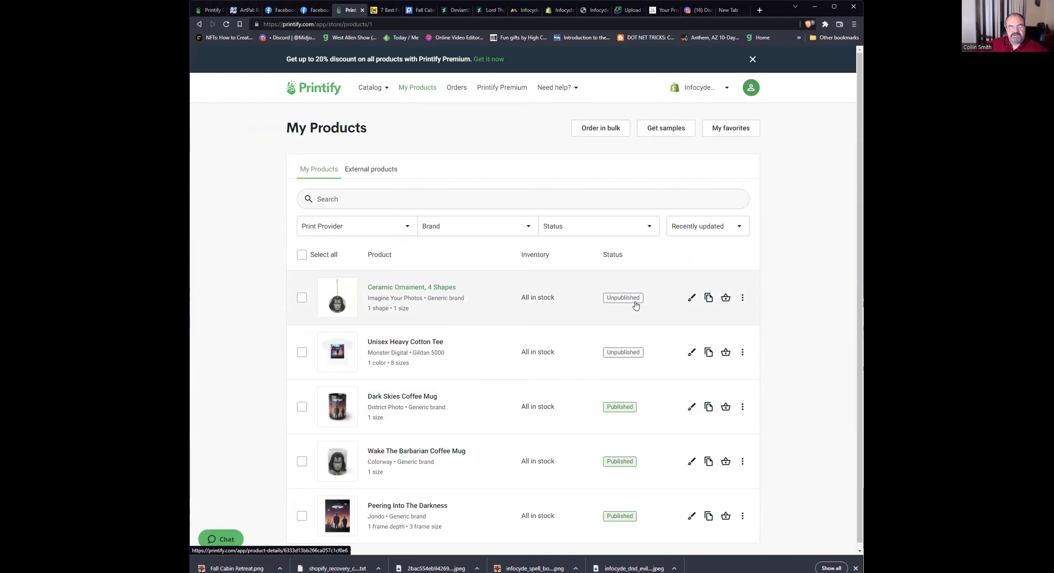
Change the new ceramic ornament's title to "Conan Christmas" and publish it to the store.
{"action": "left_click", "coordinate": [431, 291]}
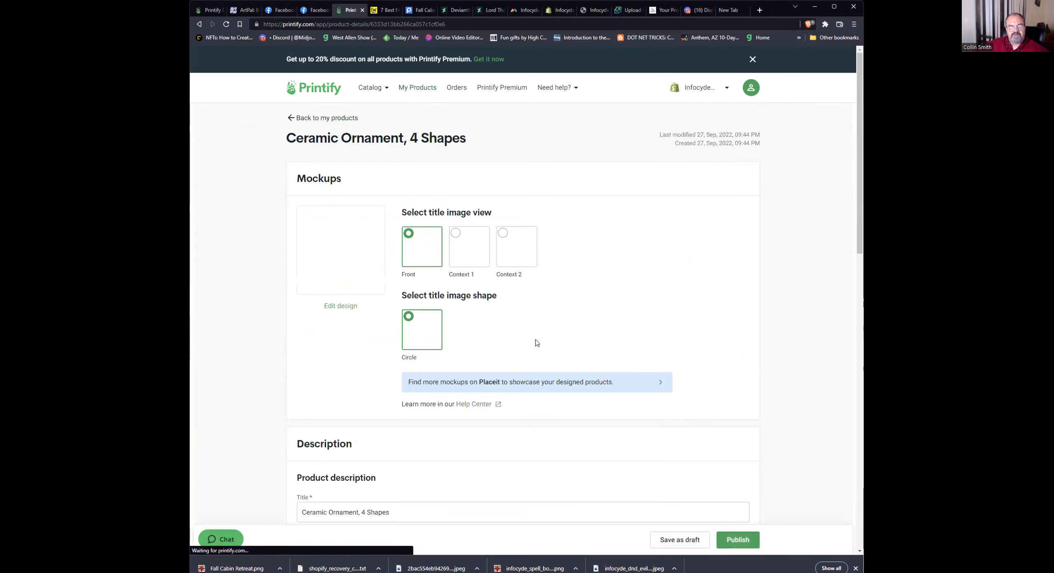
{"action": "scroll", "coordinate": [614, 380], "scroll_direction": "down", "scroll_amount": 2}
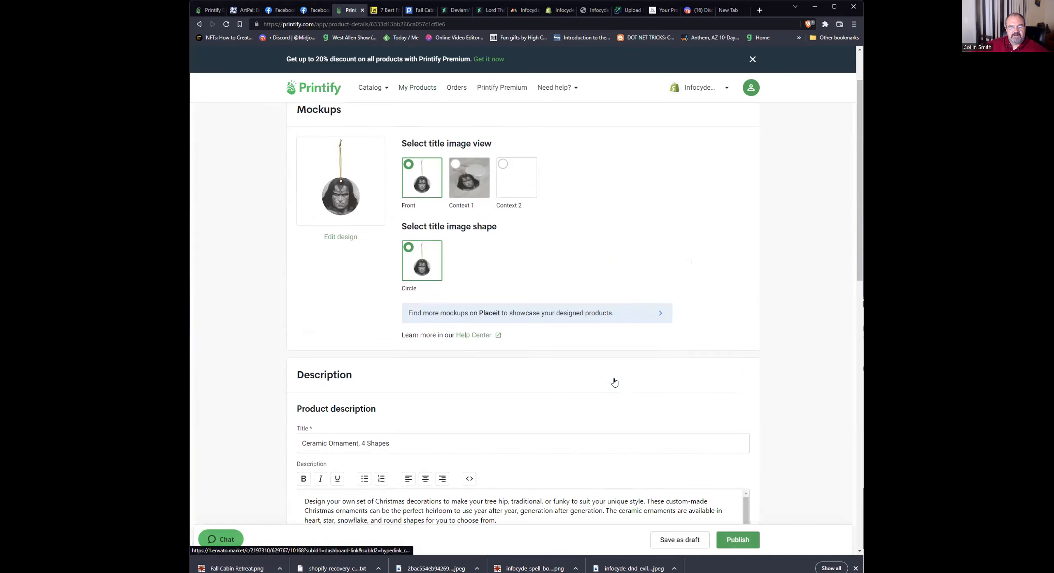
{"action": "scroll", "coordinate": [614, 381], "scroll_direction": "down", "scroll_amount": 3}
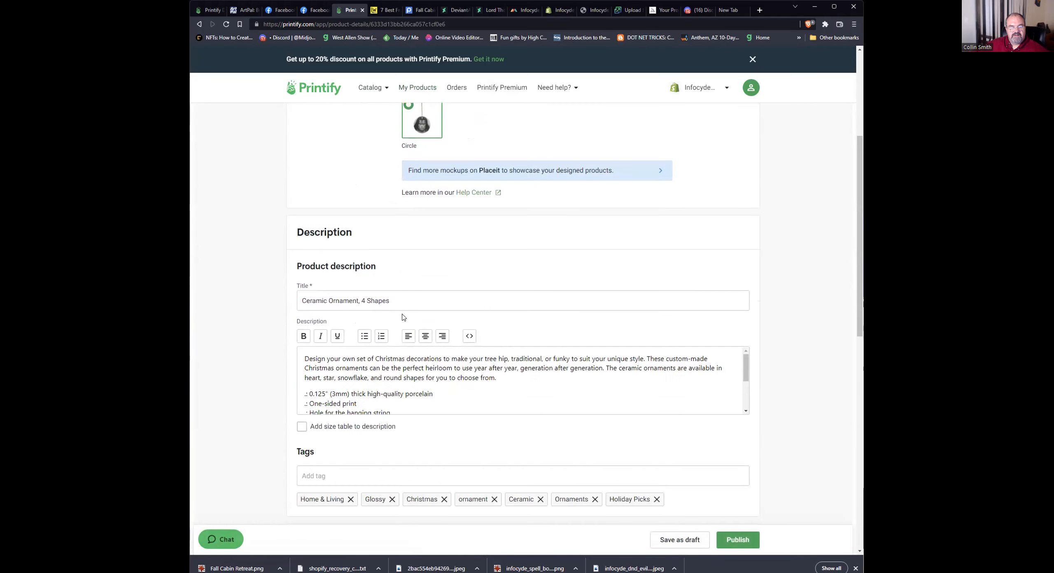
{"action": "left_click_drag", "start_coordinate": [402, 305], "coordinate": [253, 310]}
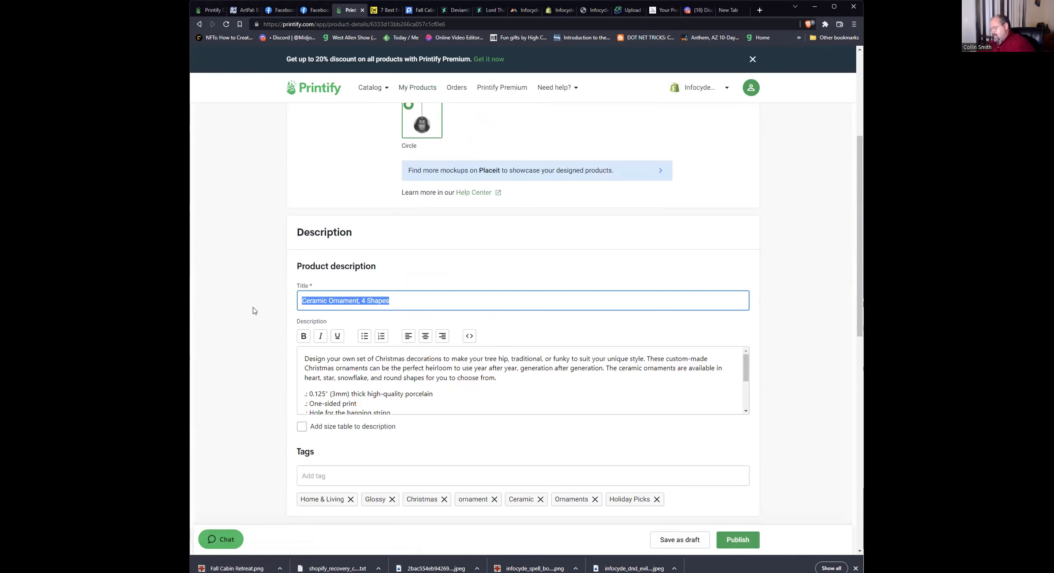
{"action": "type", "text": "Conan Christmas"}
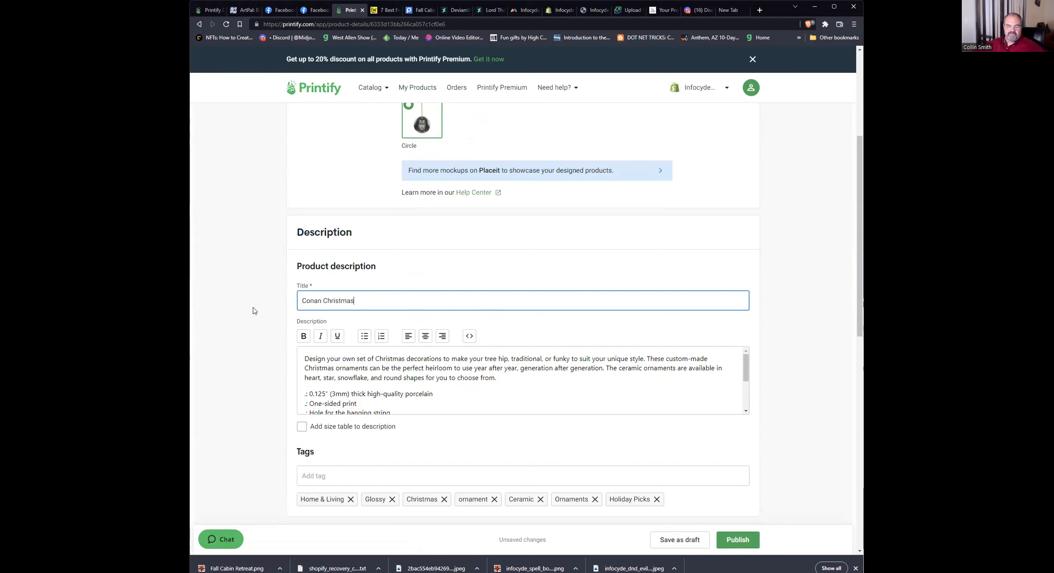
{"action": "left_click", "coordinate": [738, 540]}
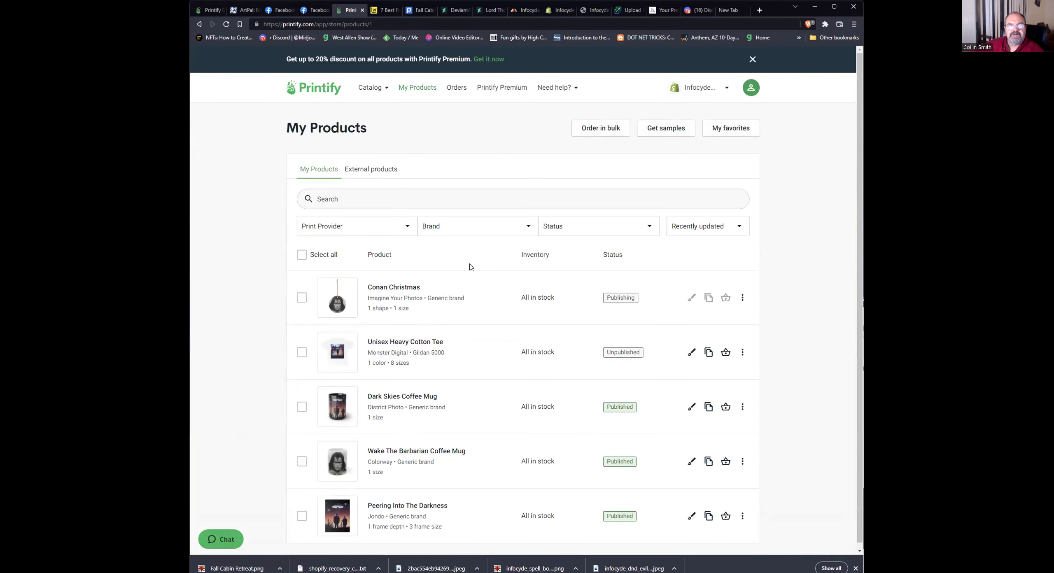
Switch to the public Shopify storefront, reload it and look through the featured products for the new ornament.
{"action": "left_click", "coordinate": [666, 10]}
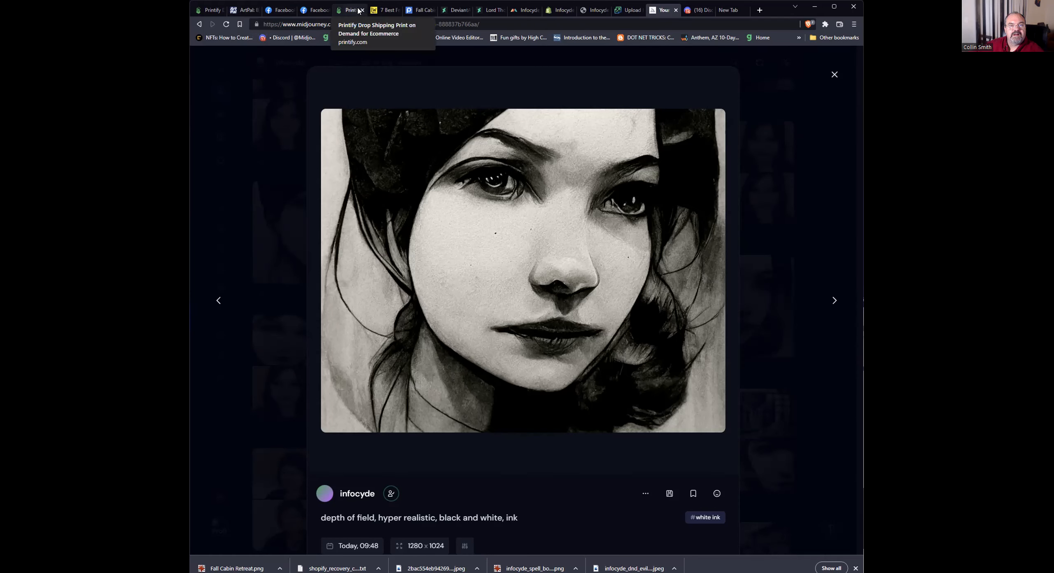
{"action": "left_click", "coordinate": [629, 10]}
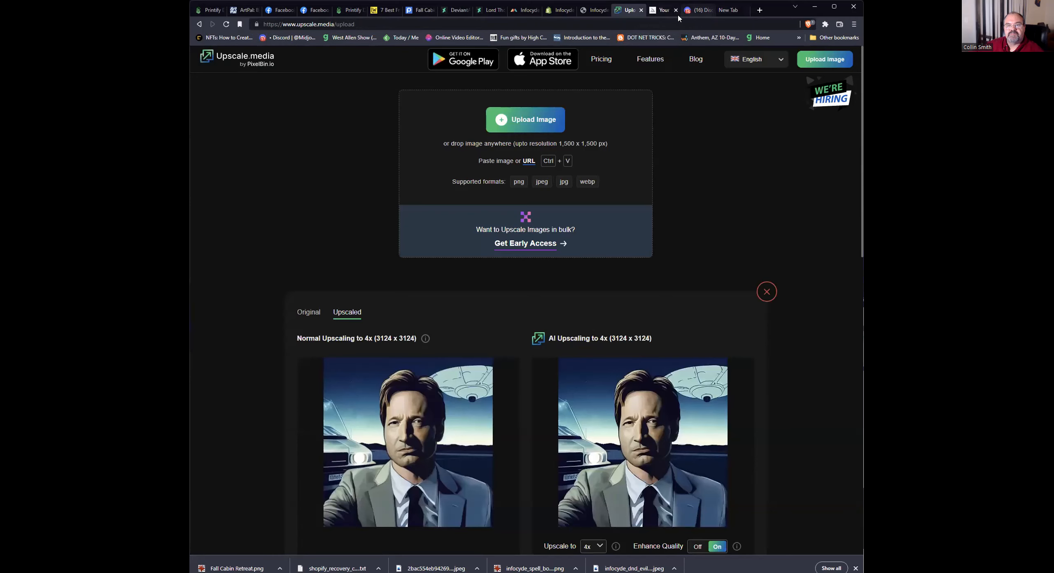
{"action": "left_click", "coordinate": [664, 10]}
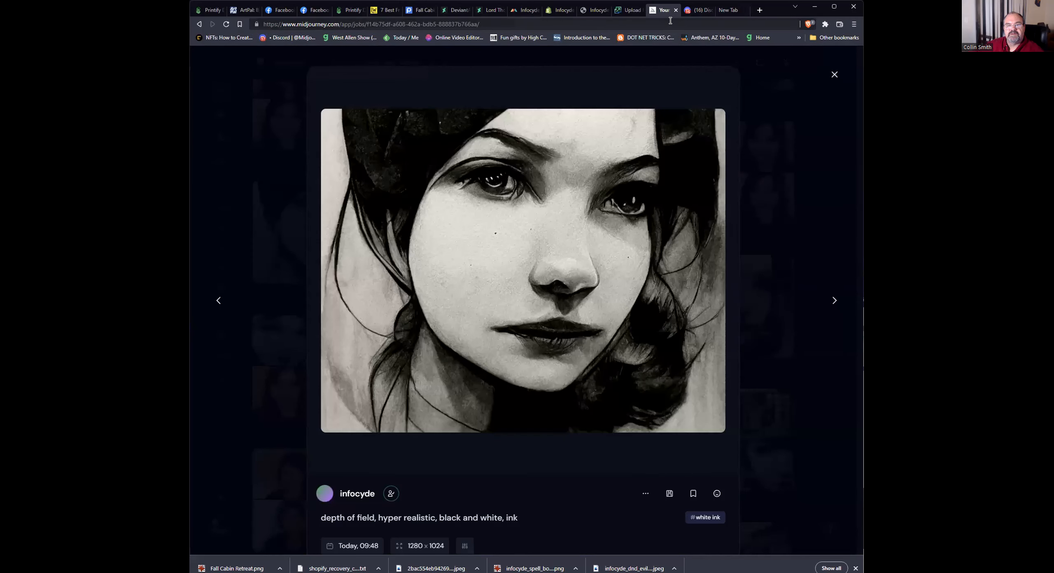
{"action": "left_click", "coordinate": [590, 9]}
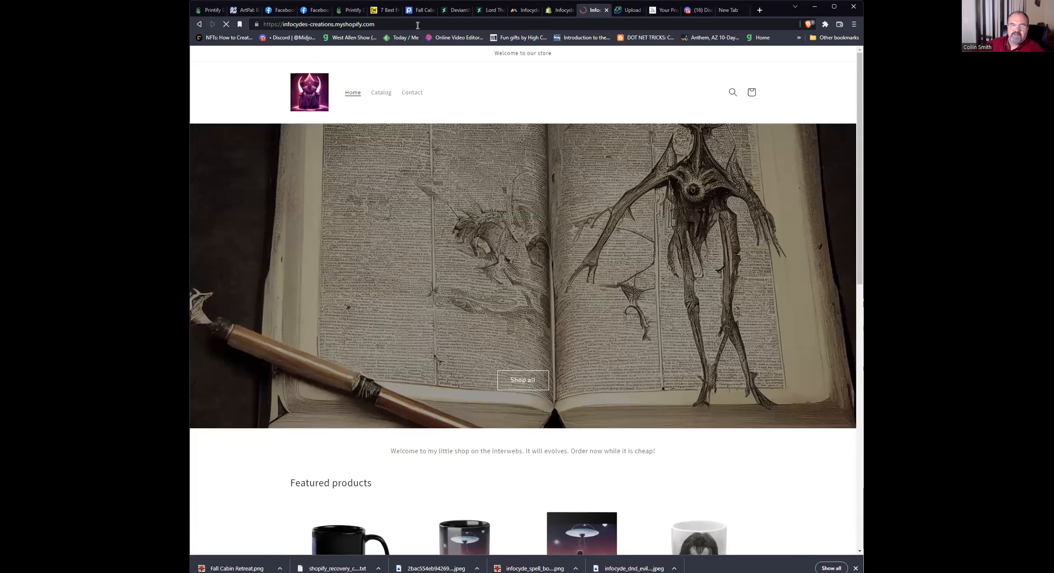
{"action": "scroll", "coordinate": [680, 292], "scroll_direction": "down", "scroll_amount": 1}
{"action": "scroll", "coordinate": [718, 288], "scroll_direction": "down", "scroll_amount": 5}
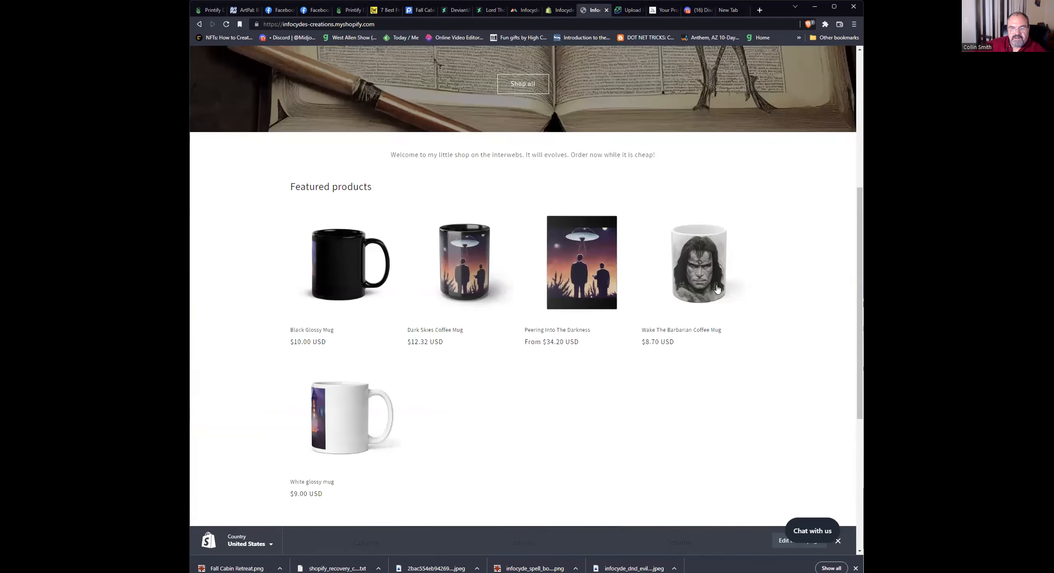
{"action": "scroll", "coordinate": [642, 322], "scroll_direction": "down", "scroll_amount": 4}
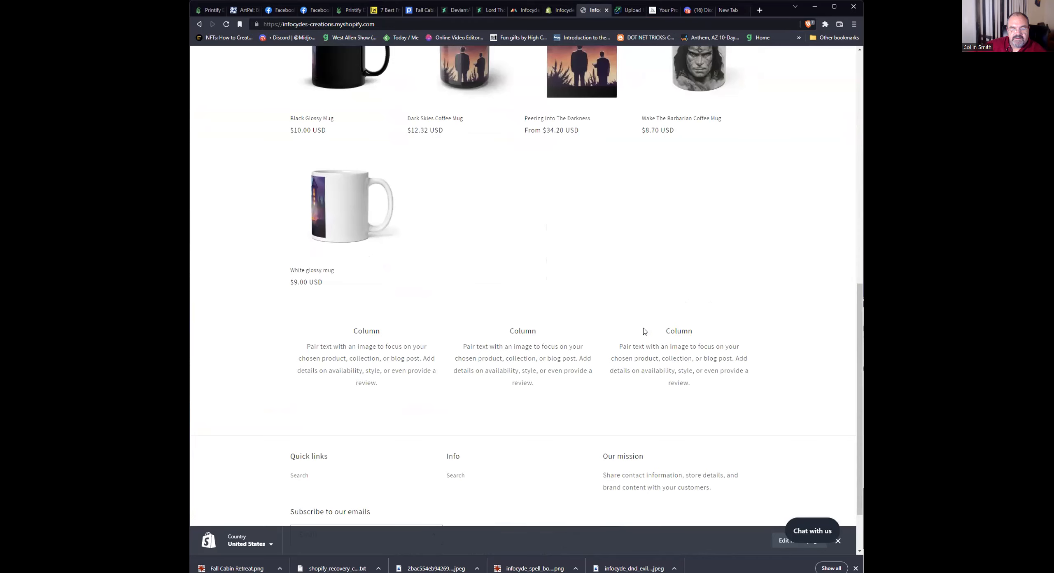
{"action": "scroll", "coordinate": [634, 341], "scroll_direction": "down", "scroll_amount": 2}
{"action": "scroll", "coordinate": [601, 369], "scroll_direction": "up", "scroll_amount": 7}
{"action": "scroll", "coordinate": [608, 368], "scroll_direction": "up", "scroll_amount": 5}
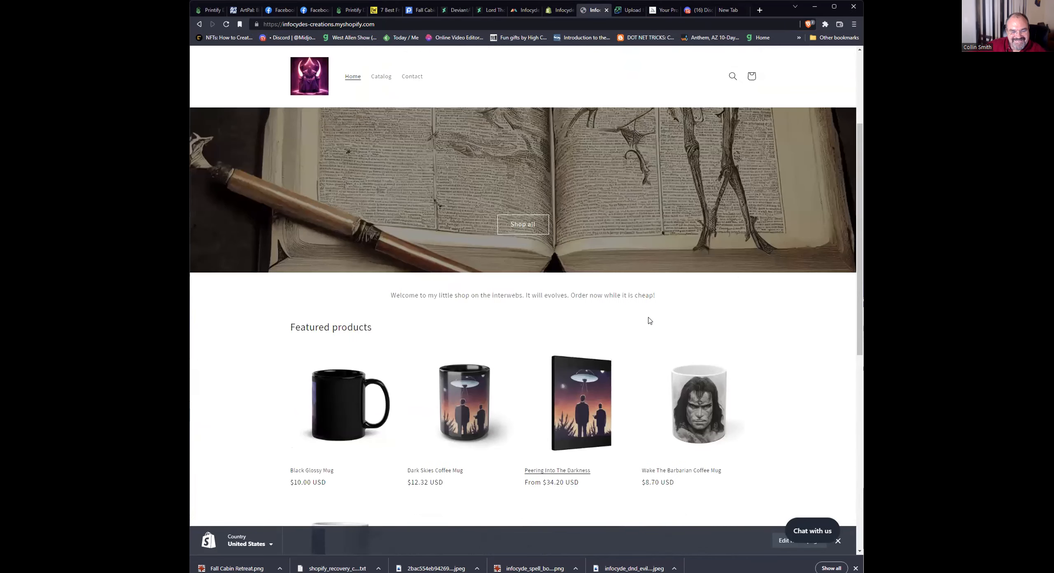
{"action": "scroll", "coordinate": [363, 120], "scroll_direction": "up", "scroll_amount": 1}
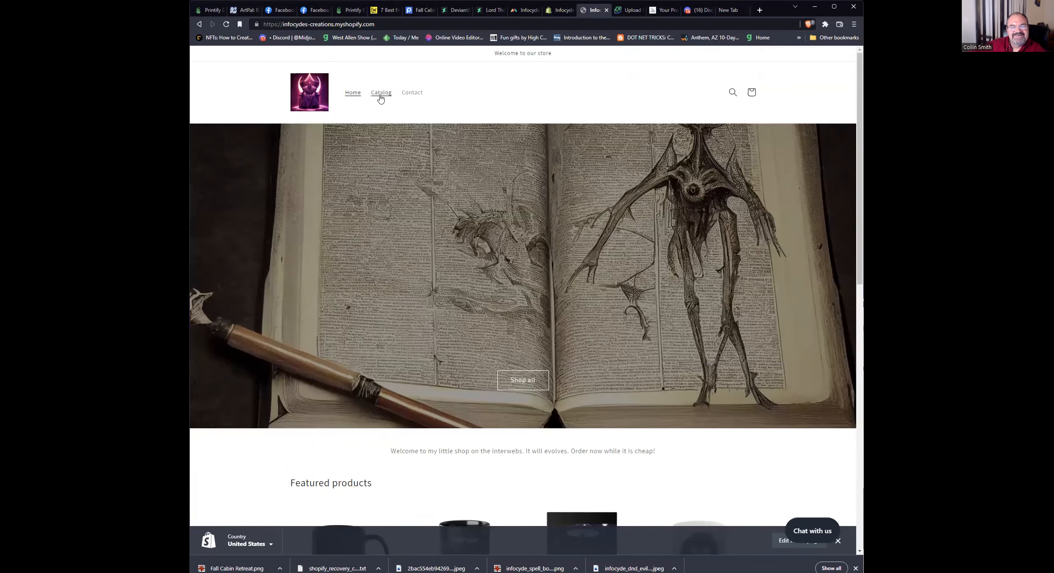
Open the storefront's catalog and look through all listed products.
{"action": "left_click", "coordinate": [381, 93]}
{"action": "scroll", "coordinate": [513, 418], "scroll_direction": "down", "scroll_amount": 2}
{"action": "scroll", "coordinate": [513, 419], "scroll_direction": "up", "scroll_amount": 2}
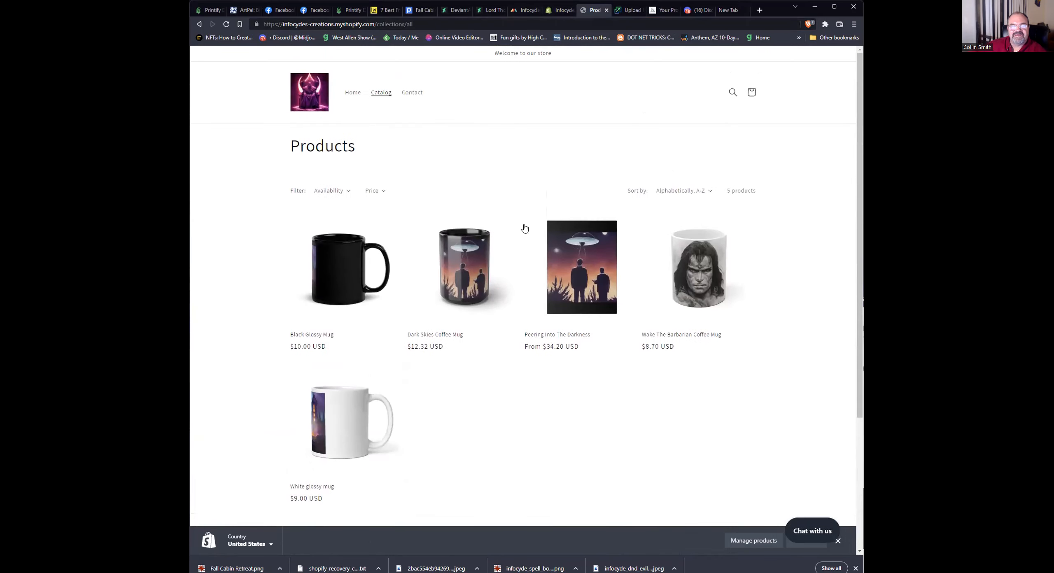
Compare the product lists in the Shopify admin and Printful, and return to the storefront catalog.
{"action": "left_click", "coordinate": [557, 12]}
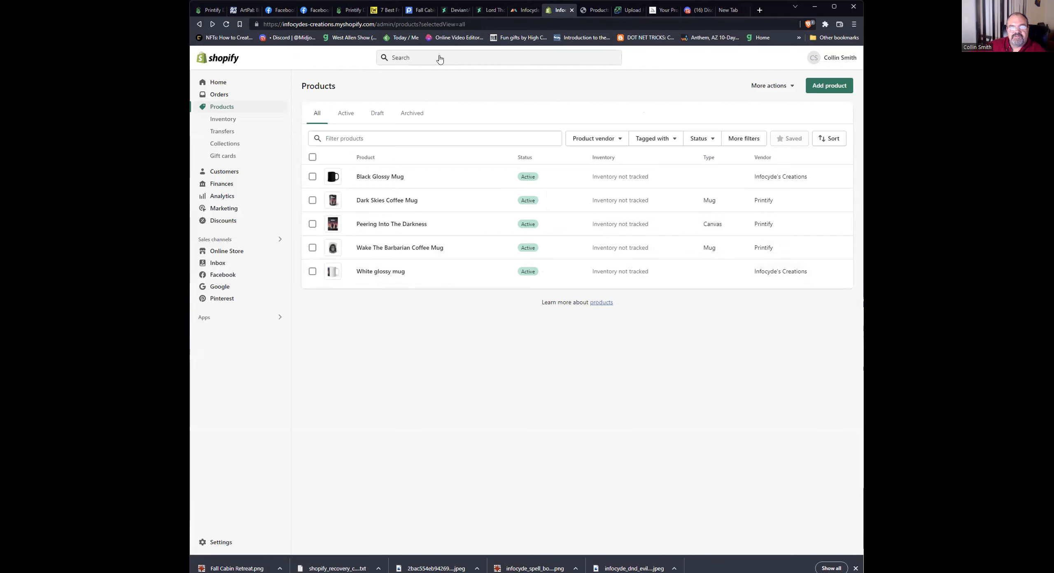
{"action": "left_click", "coordinate": [517, 15]}
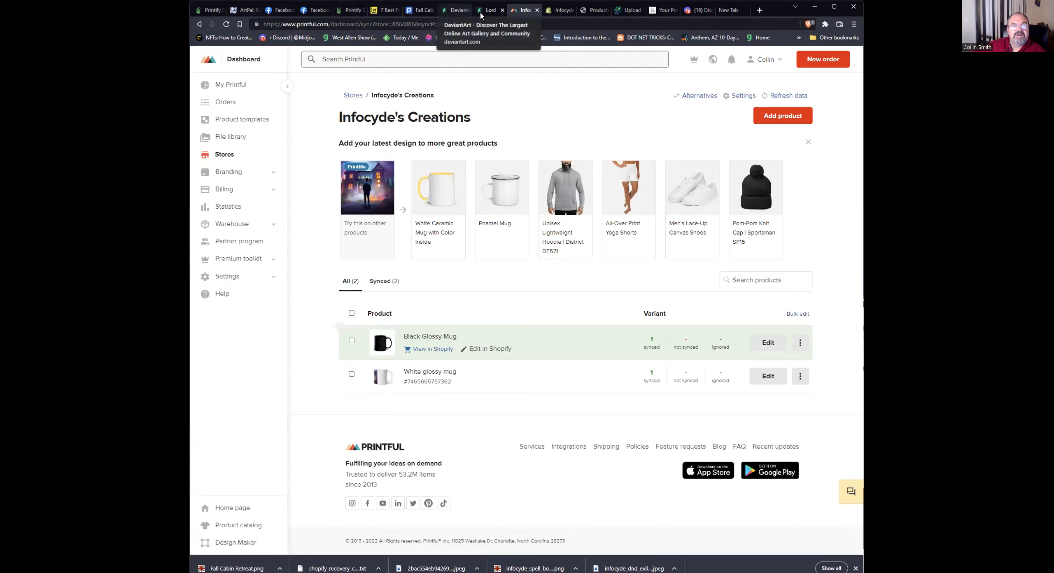
{"action": "left_click", "coordinate": [556, 15]}
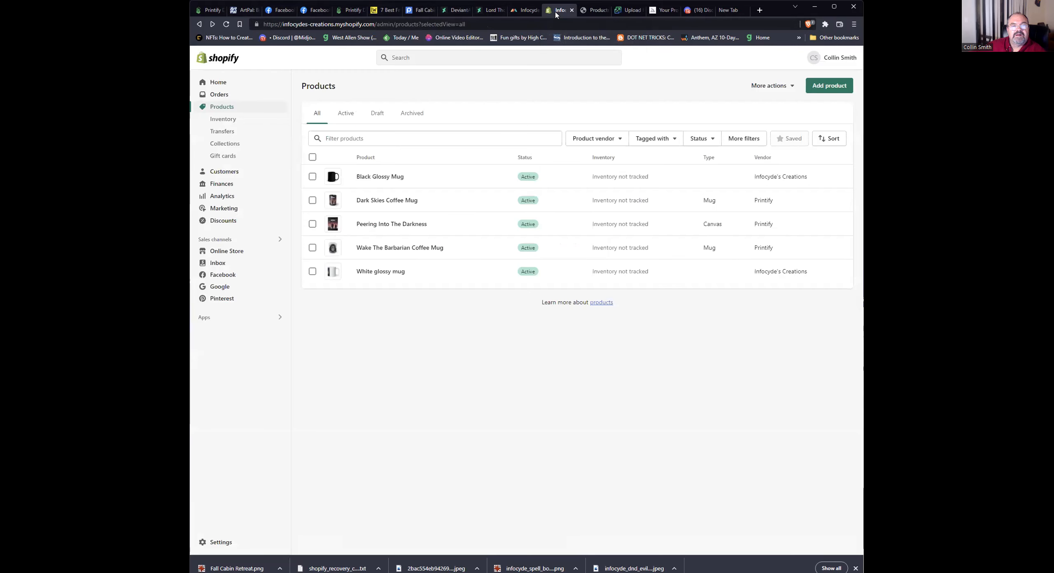
{"action": "left_click", "coordinate": [598, 11]}
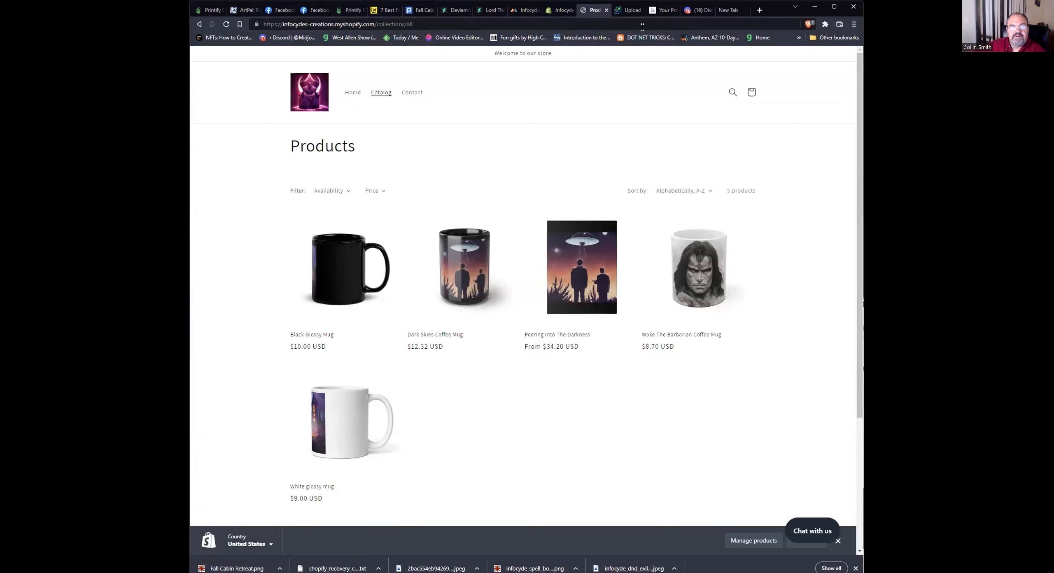
Switch to Printify to check the Conan Christmas ornament's publishing status, and return to the ink portrait in Midjourney.
{"action": "left_click", "coordinate": [633, 10]}
{"action": "left_click", "coordinate": [663, 10]}
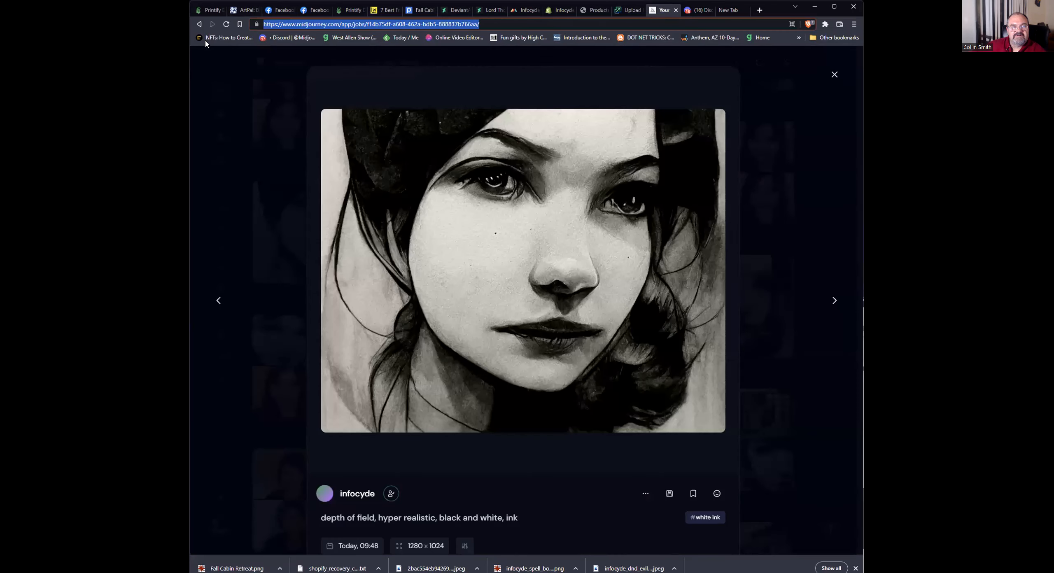
{"action": "left_click", "coordinate": [348, 10]}
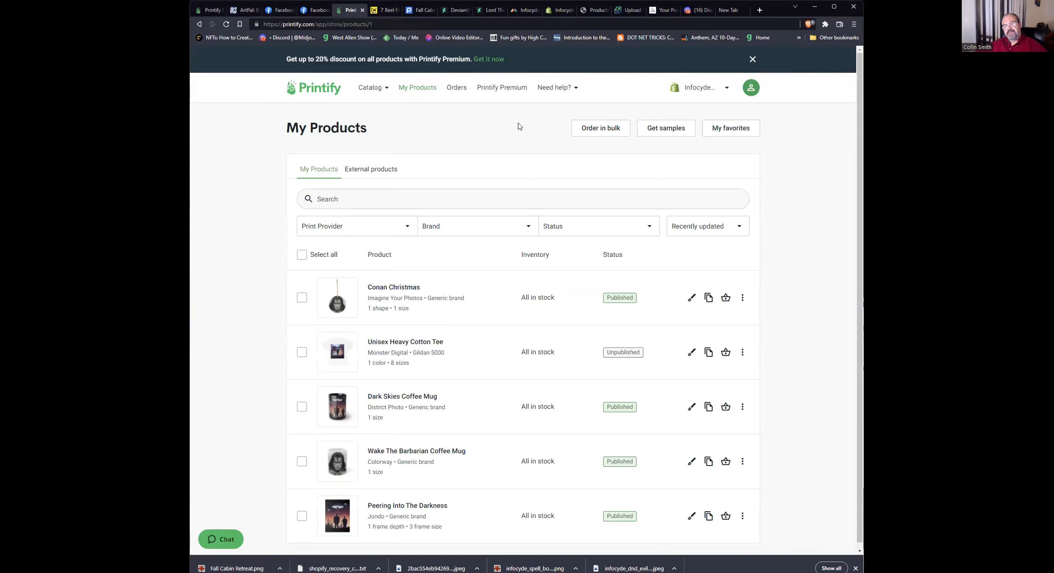
{"action": "scroll", "coordinate": [311, 336], "scroll_direction": "down", "scroll_amount": 1}
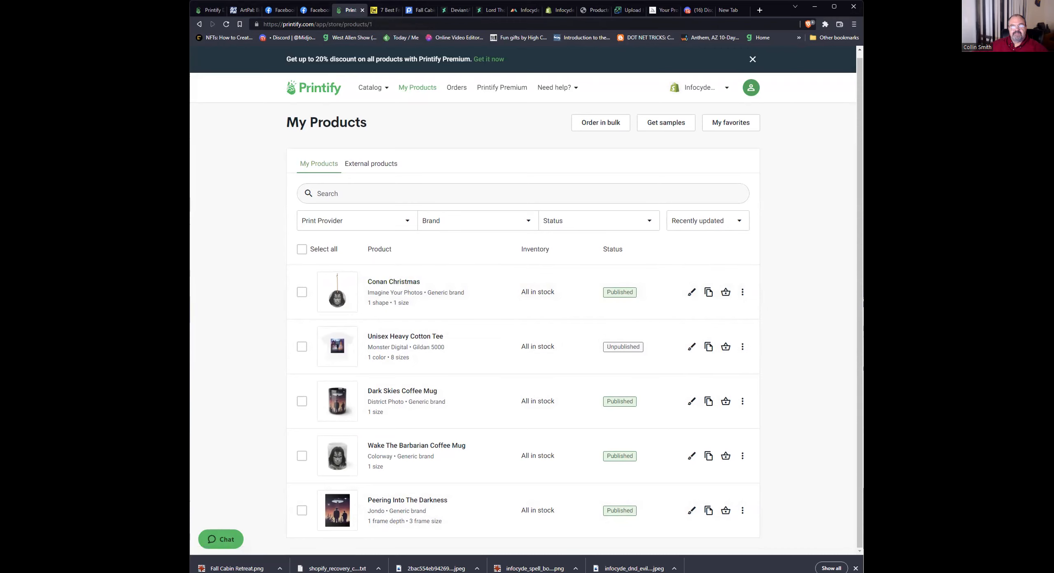
{"action": "left_click", "coordinate": [661, 12]}
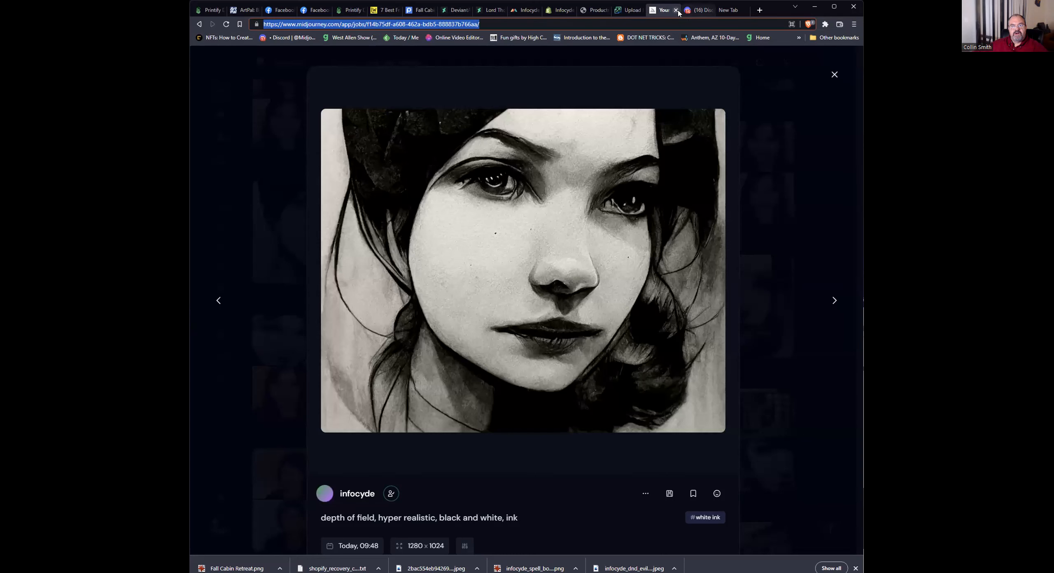
Close the Midjourney portrait, the Discord page and the blank new page in the browser.
{"action": "left_click", "coordinate": [678, 12]}
{"action": "middle_click", "coordinate": [679, 13]}
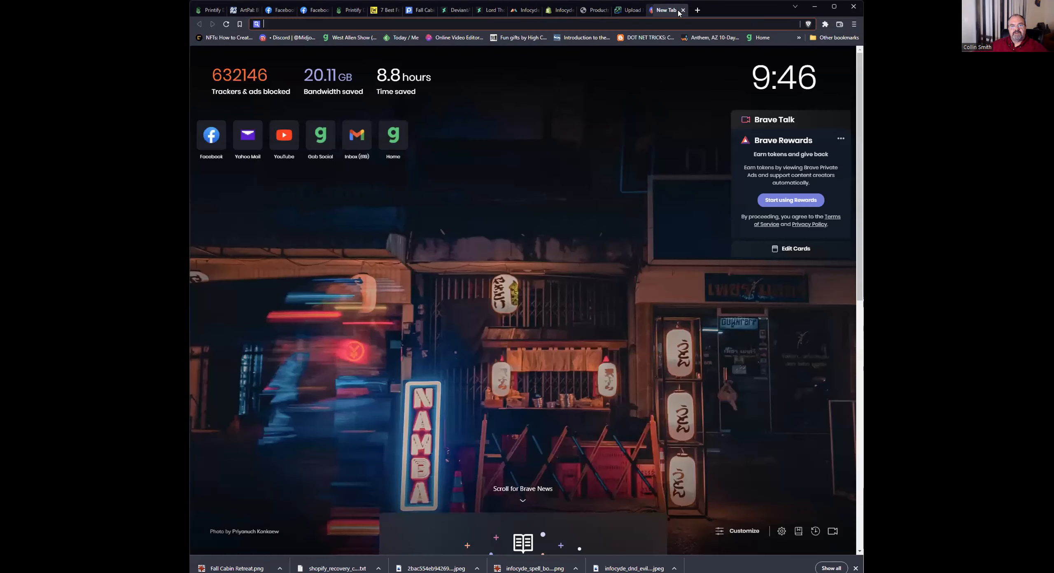
{"action": "middle_click", "coordinate": [679, 14]}
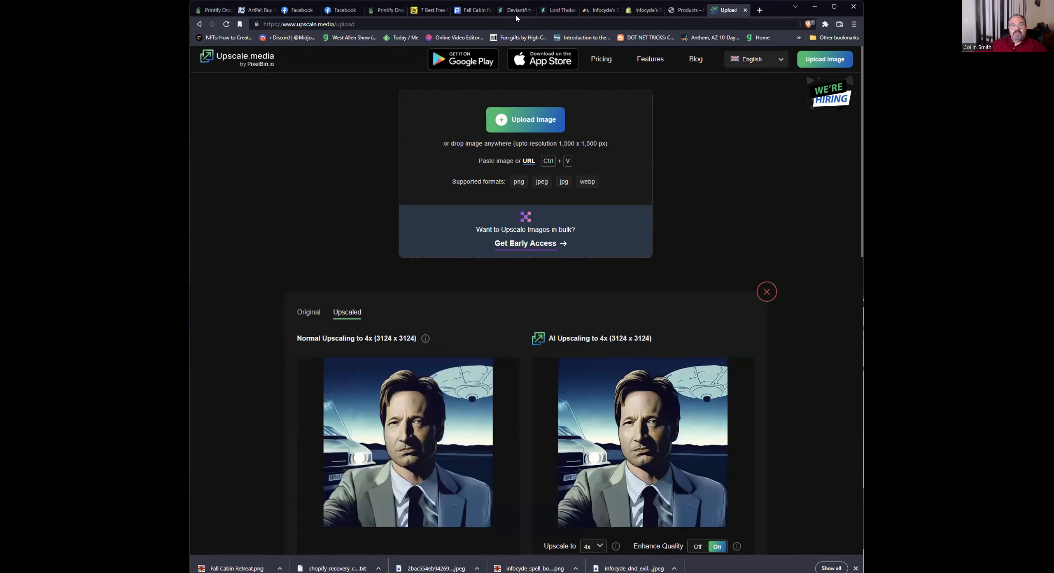
Switch to Printify and check the publishing status of the items in My Products.
{"action": "left_click", "coordinate": [441, 13]}
{"action": "left_click", "coordinate": [383, 10]}
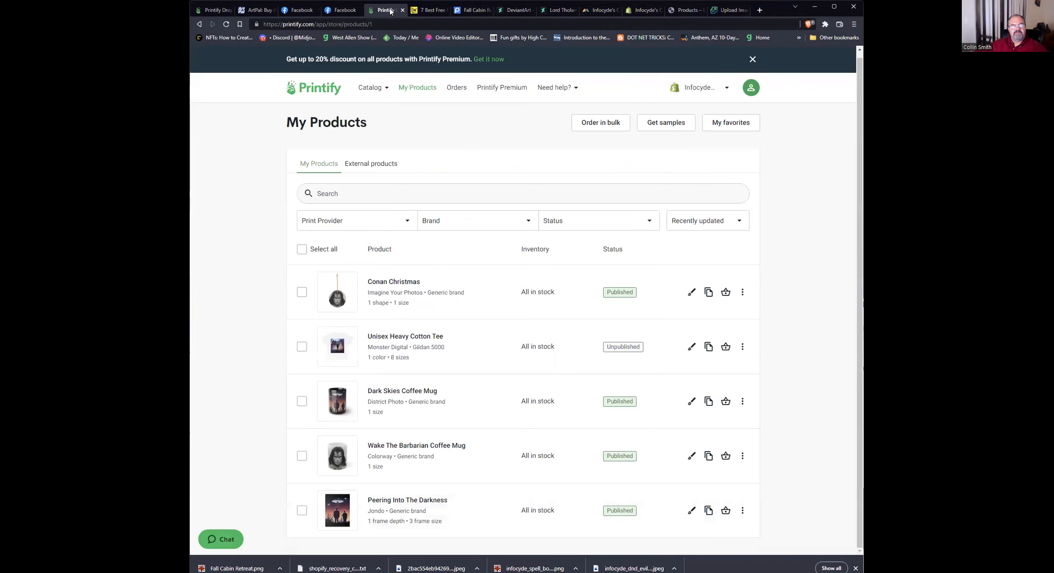
{"action": "left_click_drag", "start_coordinate": [355, 122], "coordinate": [401, 305]}
{"action": "left_click", "coordinate": [494, 194]}
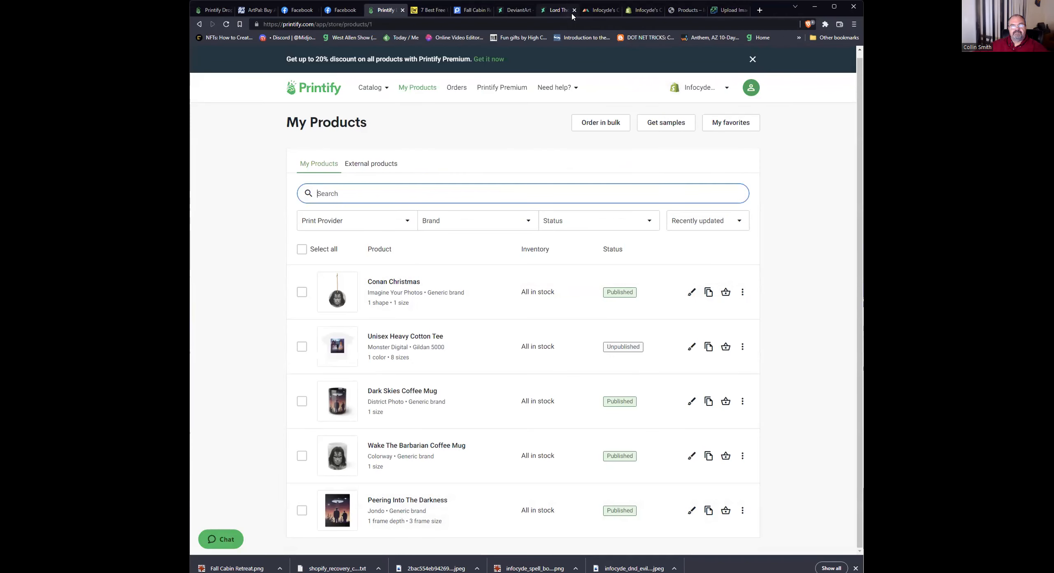
Reload the Shopify storefront's catalog and look through the Conan Christmas ornament's product page.
{"action": "left_click", "coordinate": [686, 10]}
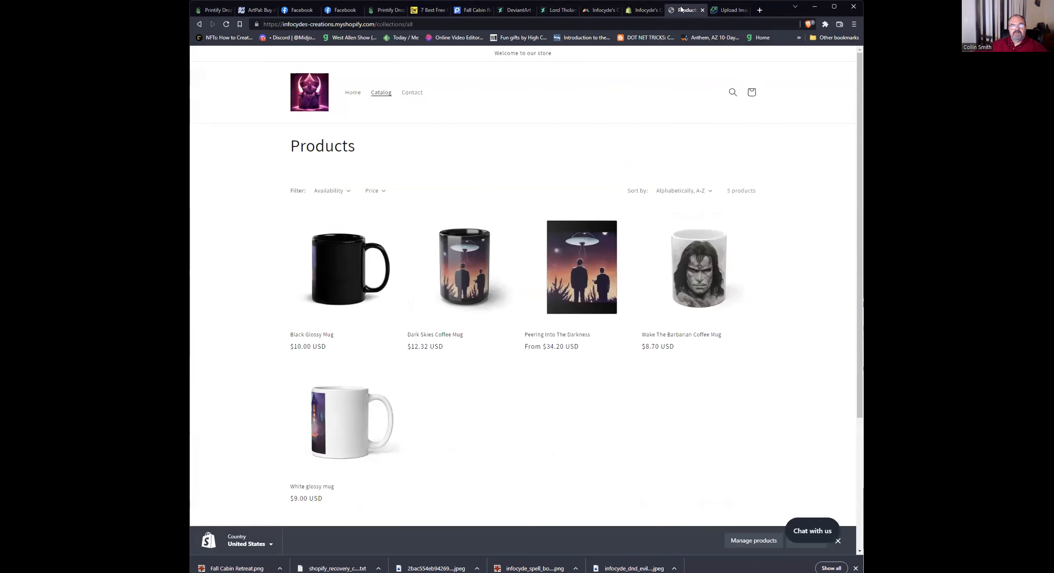
{"action": "left_click", "coordinate": [438, 22]}
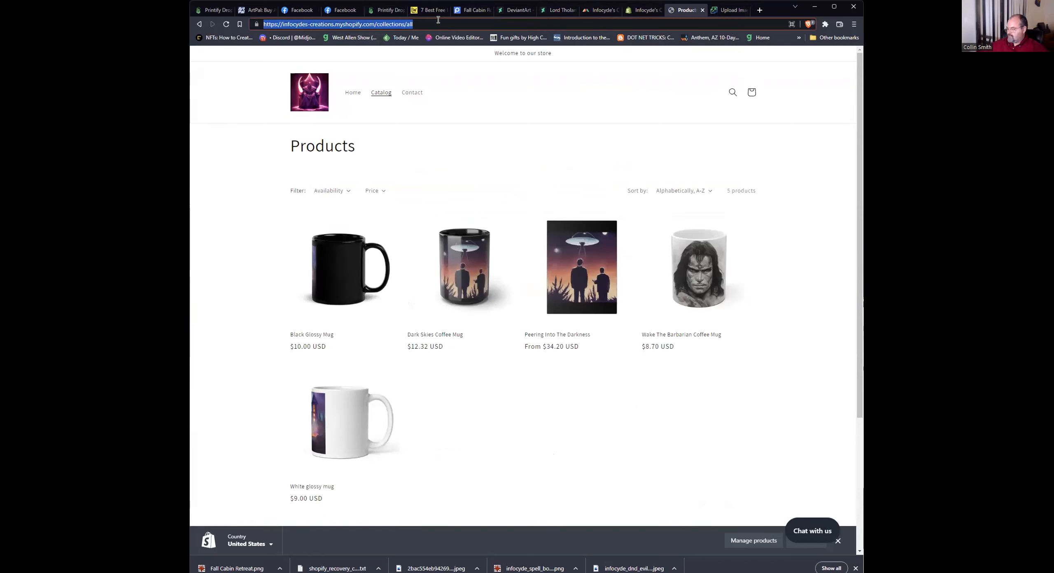
{"action": "key", "text": "Return"}
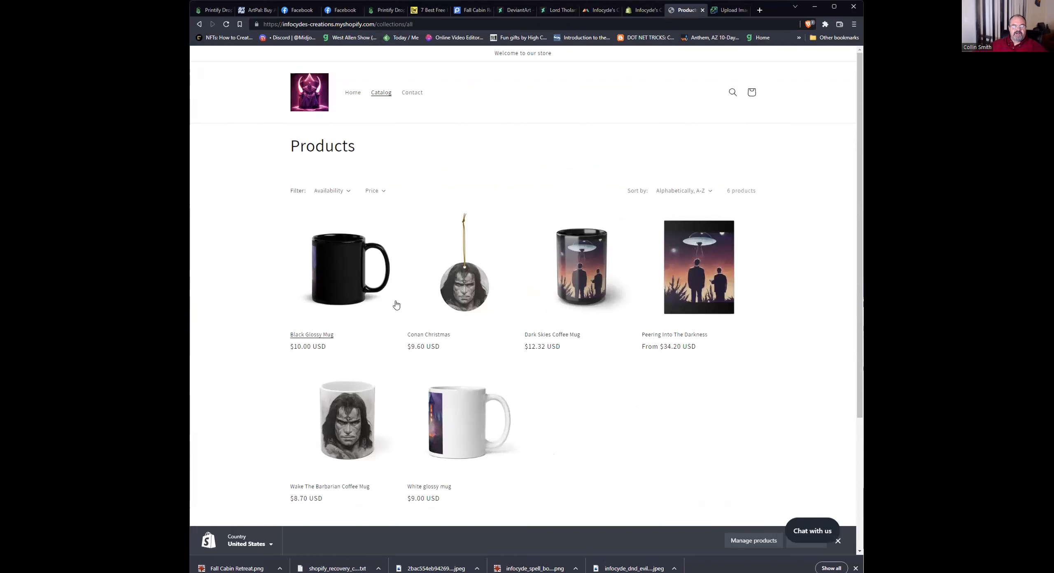
{"action": "left_click", "coordinate": [519, 281]}
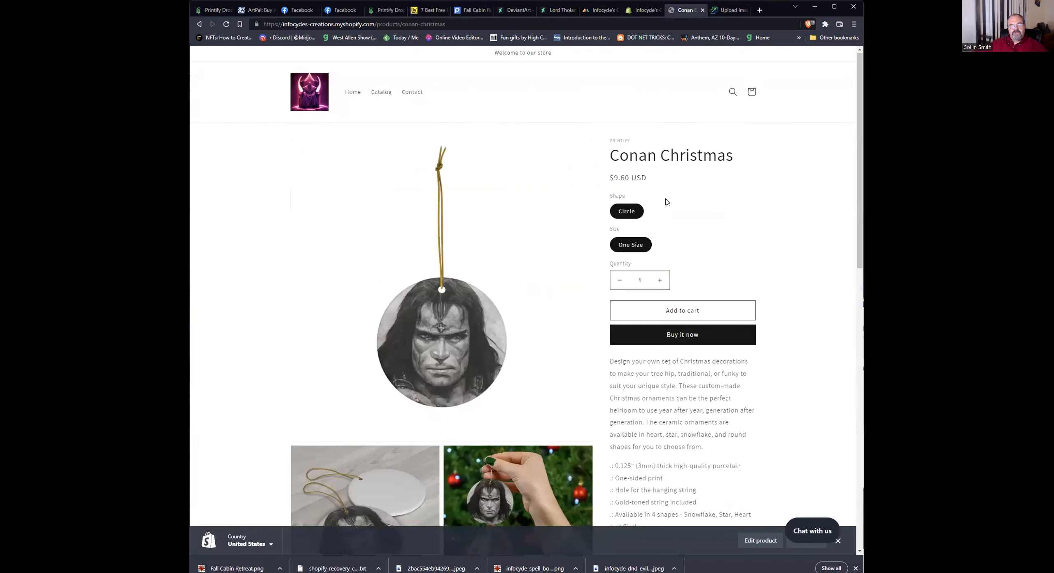
{"action": "scroll", "coordinate": [667, 202], "scroll_direction": "down", "scroll_amount": 3}
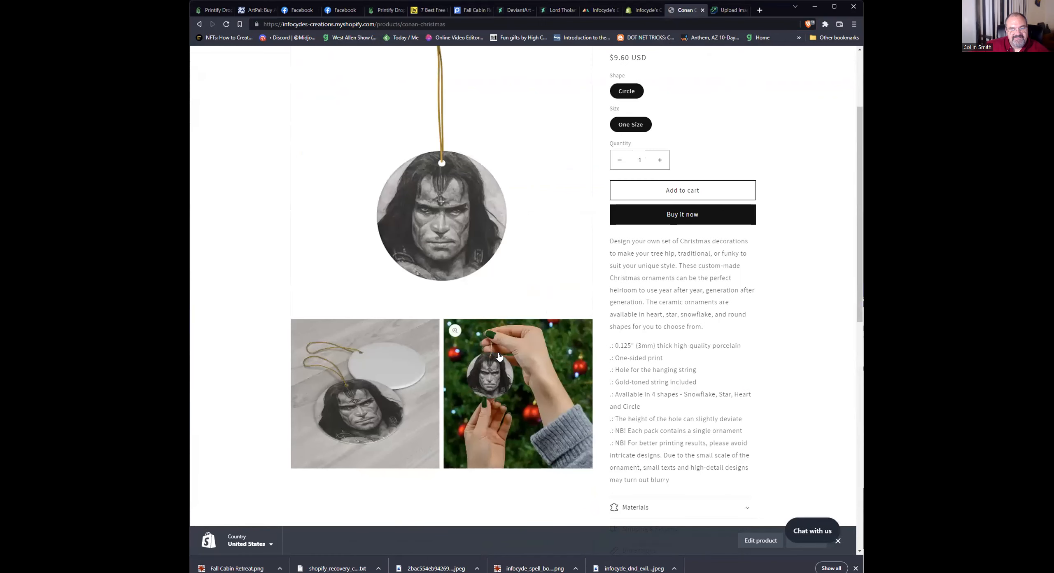
{"action": "scroll", "coordinate": [619, 284], "scroll_direction": "up", "scroll_amount": 3}
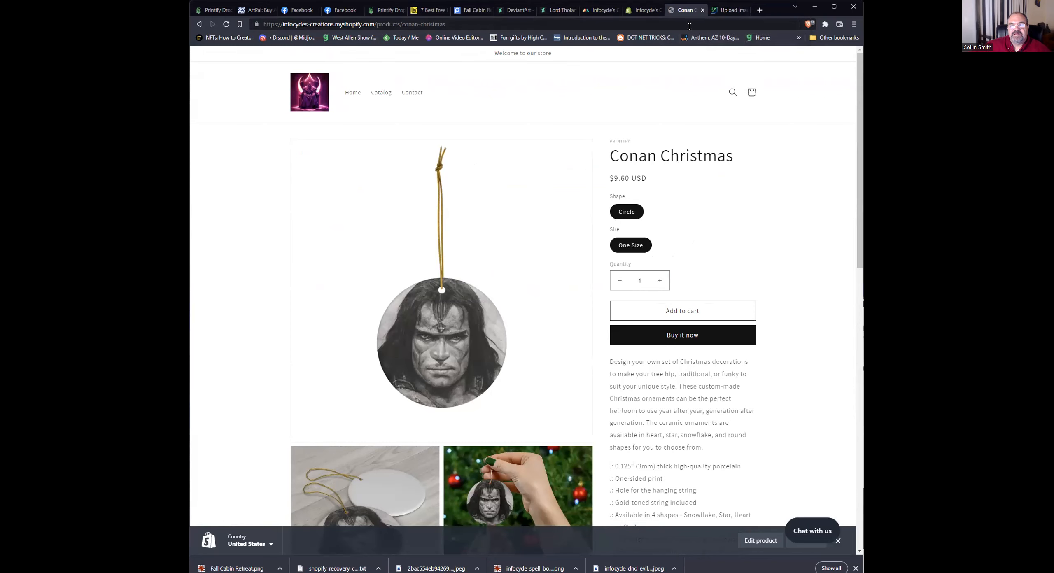
Open the Etsy Marketplace Integration app from the Shopify admin and go to its product publishing list.
{"action": "left_click", "coordinate": [645, 12]}
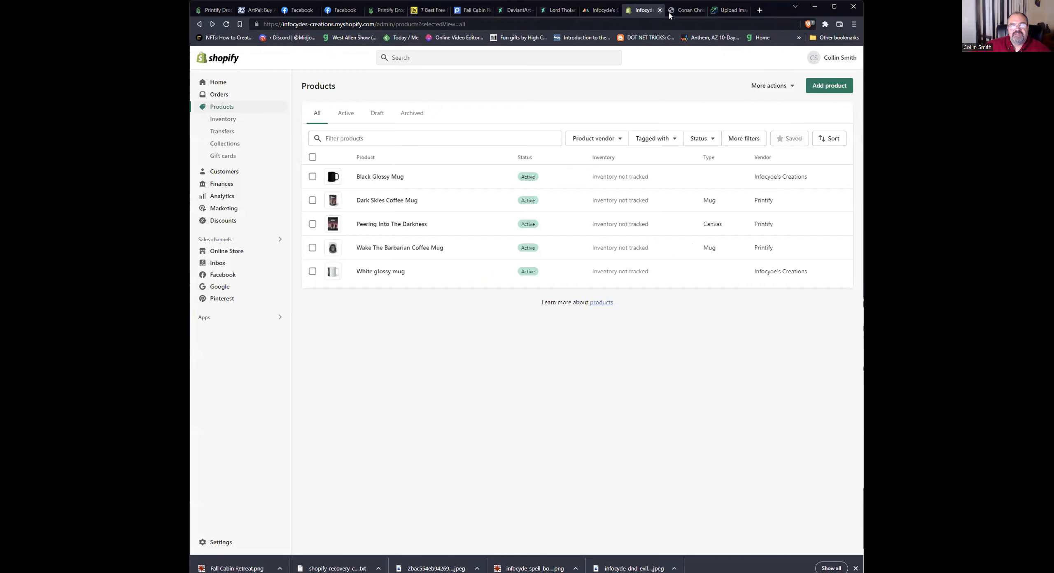
{"action": "left_click", "coordinate": [202, 320]}
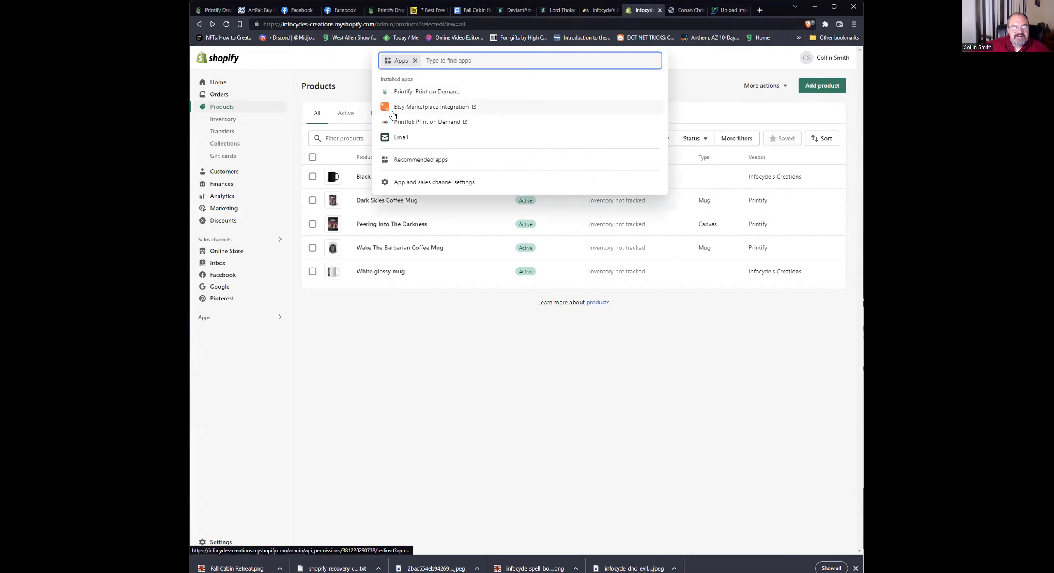
{"action": "left_click", "coordinate": [410, 108]}
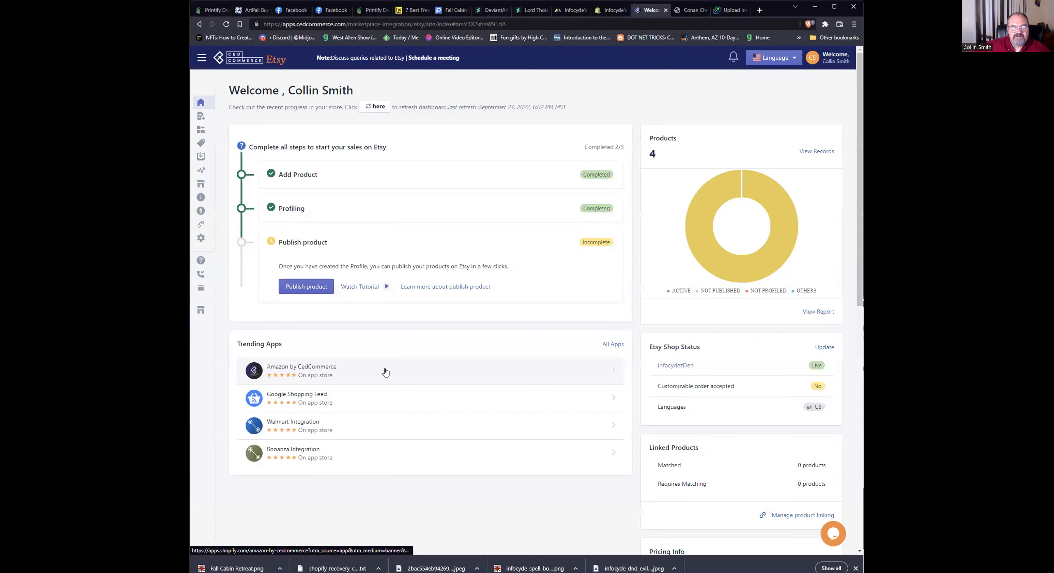
{"action": "left_click", "coordinate": [315, 292]}
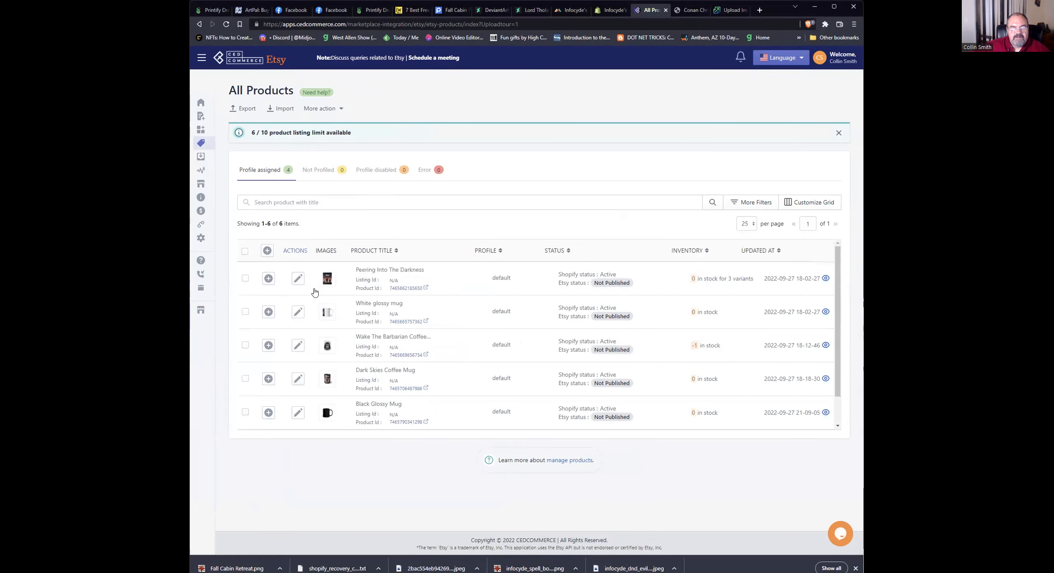
Look through the products with an assigned profile, checking their Etsy status and the product listing limit.
{"action": "scroll", "coordinate": [351, 290], "scroll_direction": "down", "scroll_amount": 1}
{"action": "scroll", "coordinate": [395, 296], "scroll_direction": "up", "scroll_amount": 1}
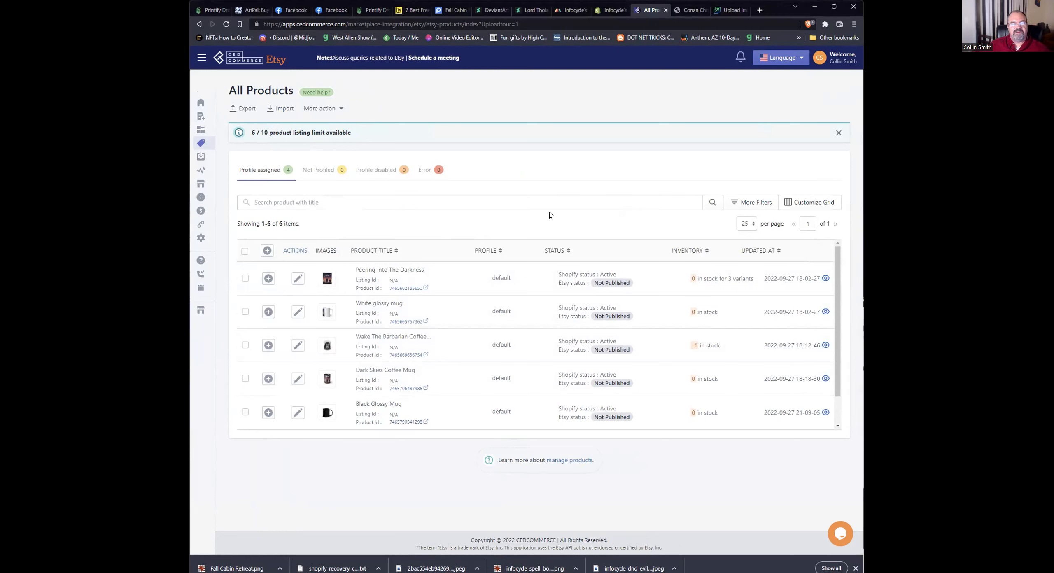
{"action": "left_click", "coordinate": [264, 176]}
{"action": "scroll", "coordinate": [627, 356], "scroll_direction": "down", "scroll_amount": 1}
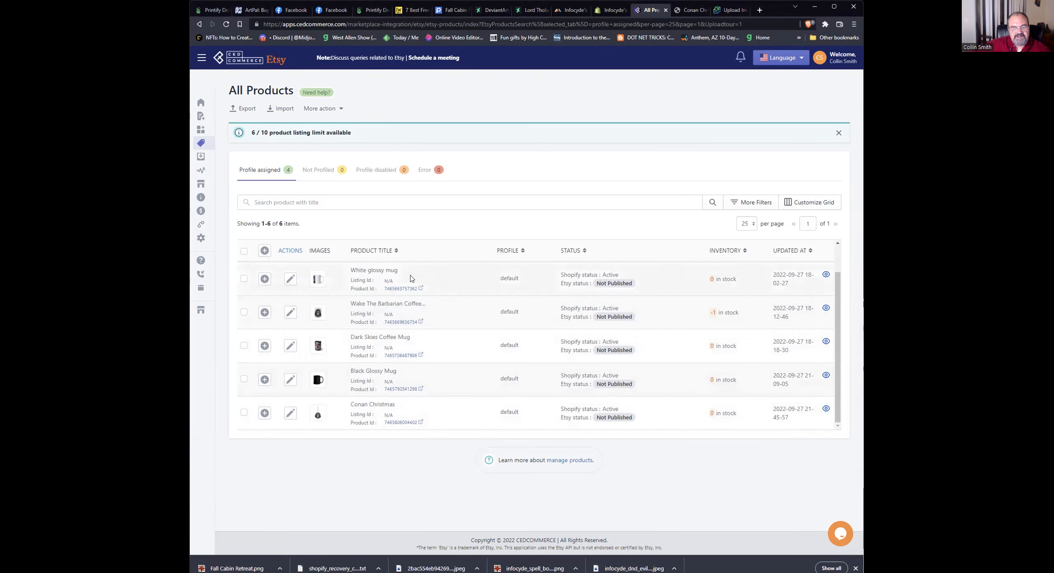
{"action": "scroll", "coordinate": [263, 309], "scroll_direction": "up", "scroll_amount": 1}
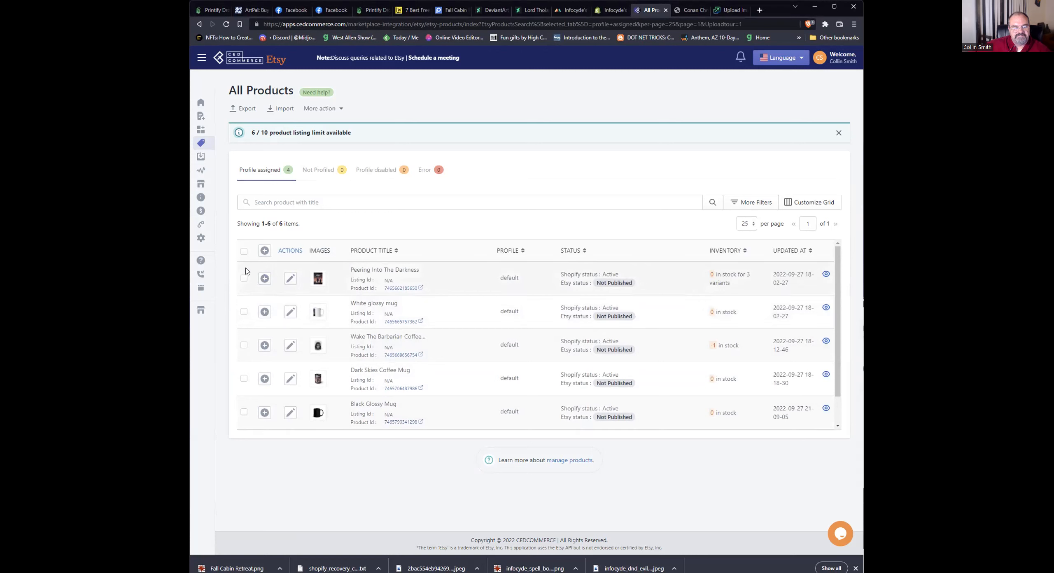
{"action": "left_click_drag", "start_coordinate": [250, 133], "coordinate": [291, 133]}
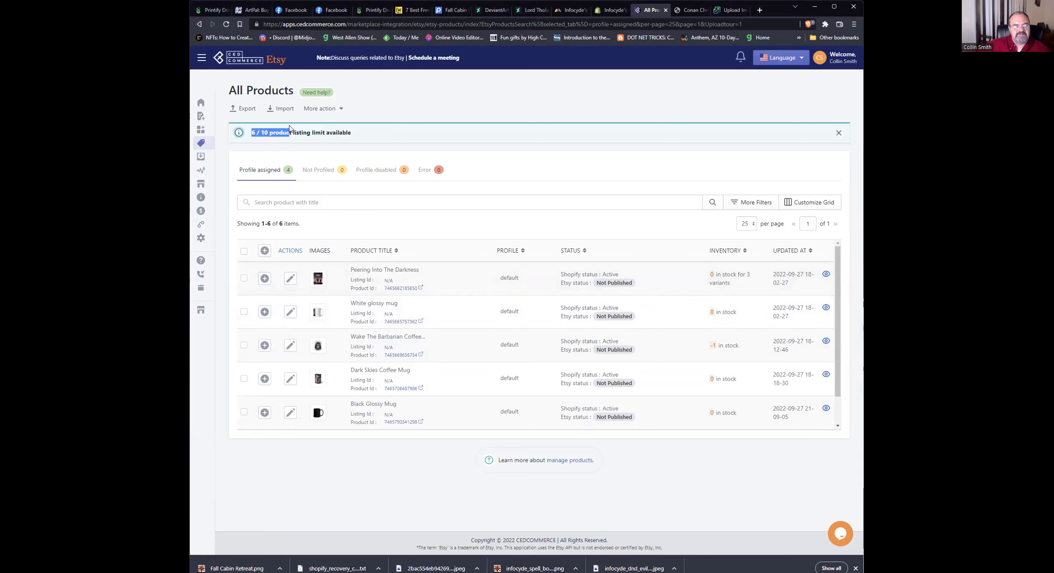
Select all products in the list and try to submit them without choosing a bulk action.
{"action": "left_click", "coordinate": [244, 251]}
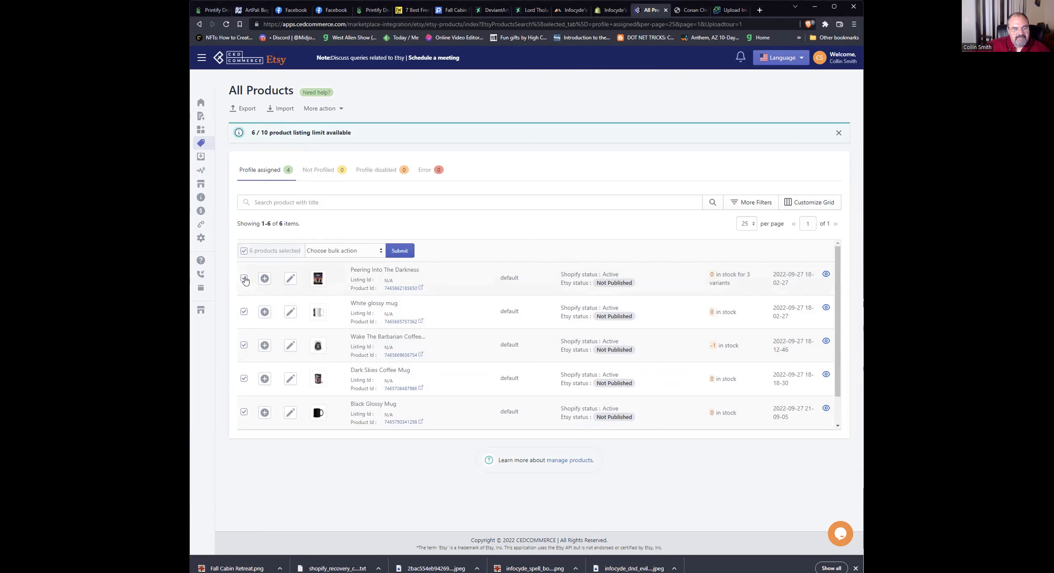
{"action": "left_click", "coordinate": [402, 252]}
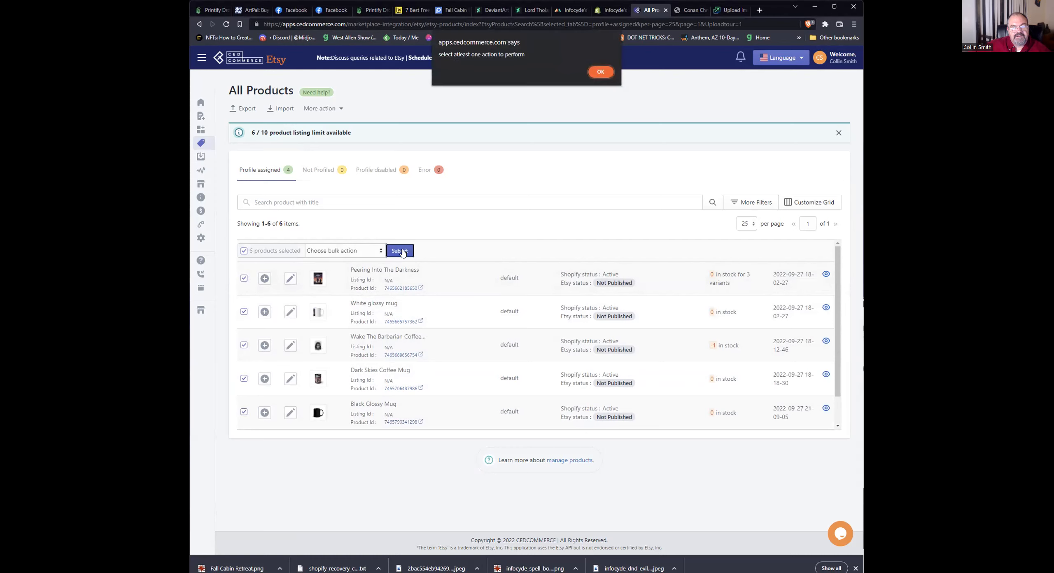
{"action": "left_click", "coordinate": [600, 72]}
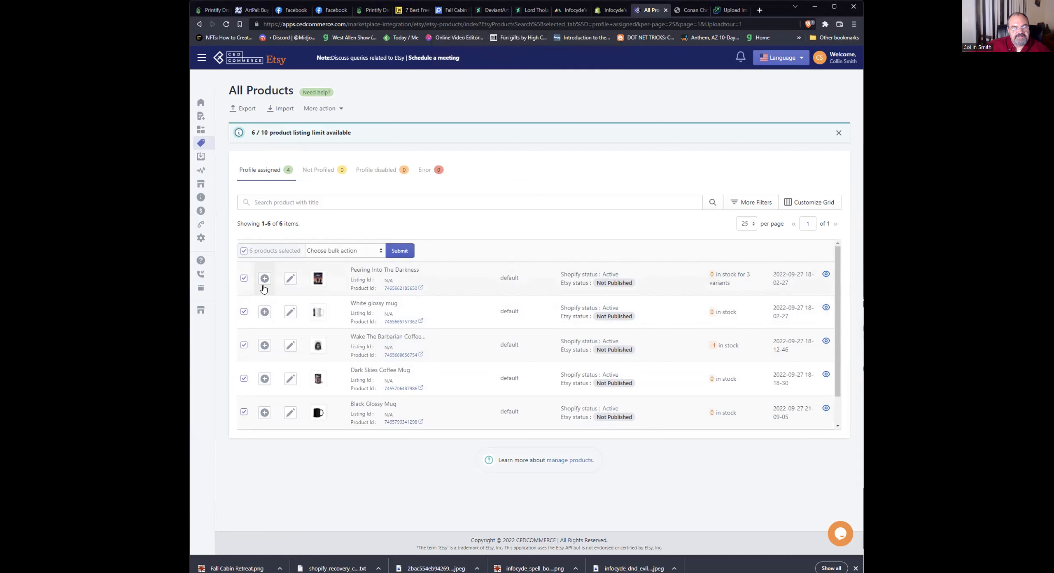
Expand the variants of Peering Into The Darkness and look through them and the rest of the product list.
{"action": "left_click", "coordinate": [264, 279]}
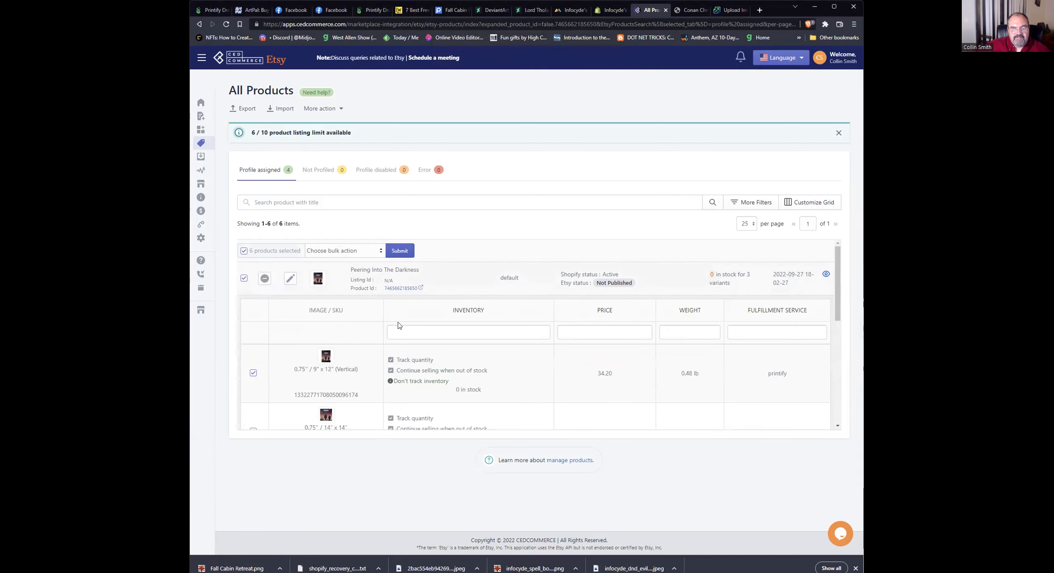
{"action": "scroll", "coordinate": [398, 325], "scroll_direction": "down", "scroll_amount": 2}
{"action": "scroll", "coordinate": [398, 326], "scroll_direction": "down", "scroll_amount": 3}
{"action": "scroll", "coordinate": [398, 325], "scroll_direction": "down", "scroll_amount": 2}
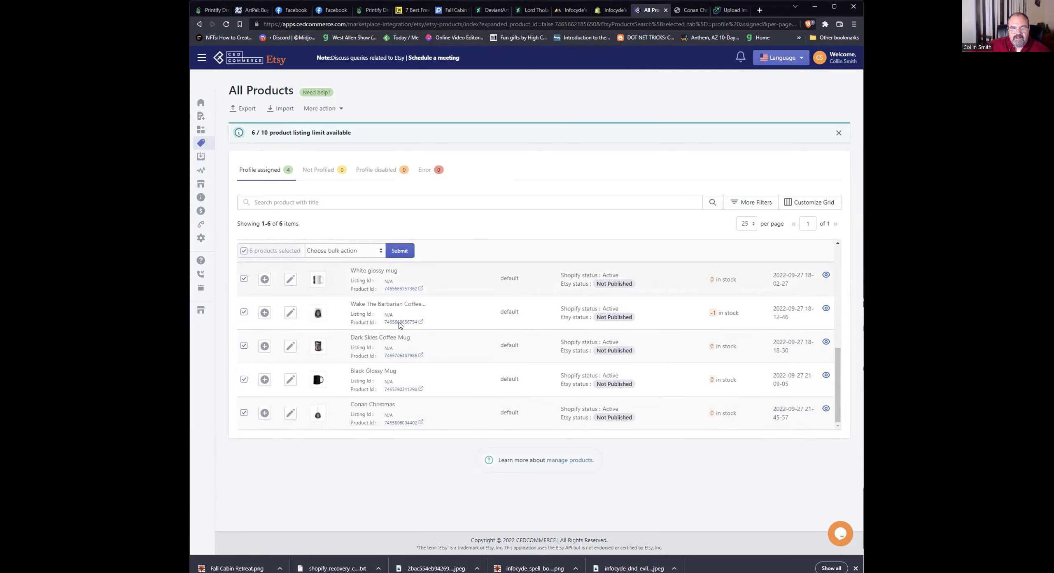
{"action": "scroll", "coordinate": [399, 326], "scroll_direction": "up", "scroll_amount": 5}
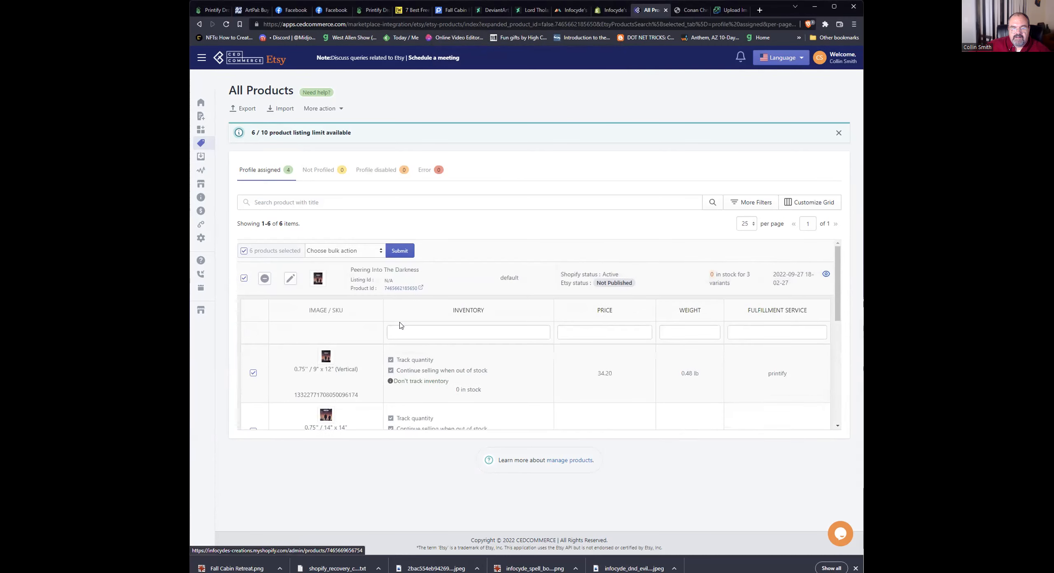
Open Peering Into The Darkness for editing and save its product information.
{"action": "left_click", "coordinate": [289, 280]}
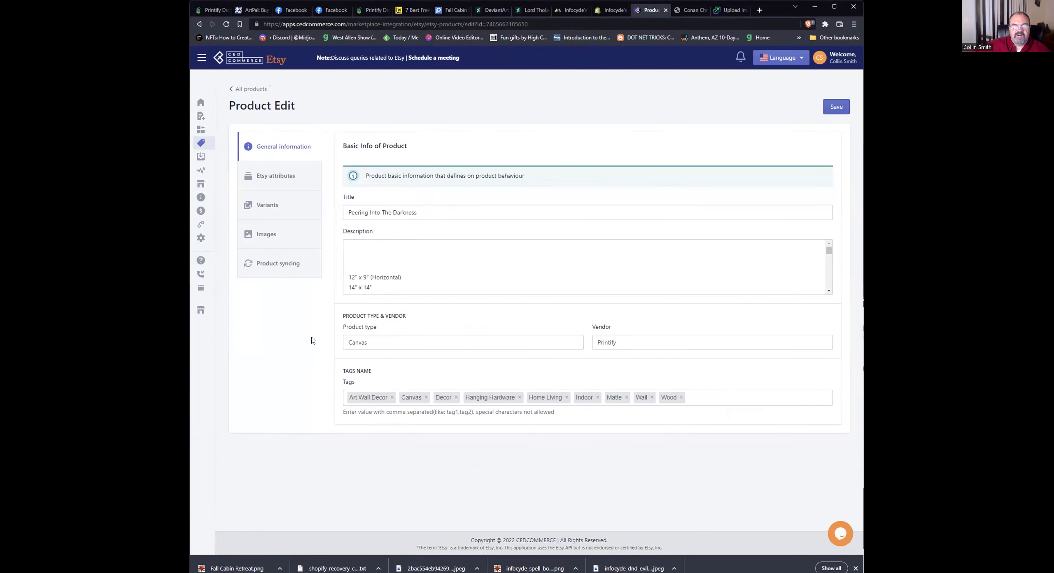
{"action": "left_click", "coordinate": [830, 108]}
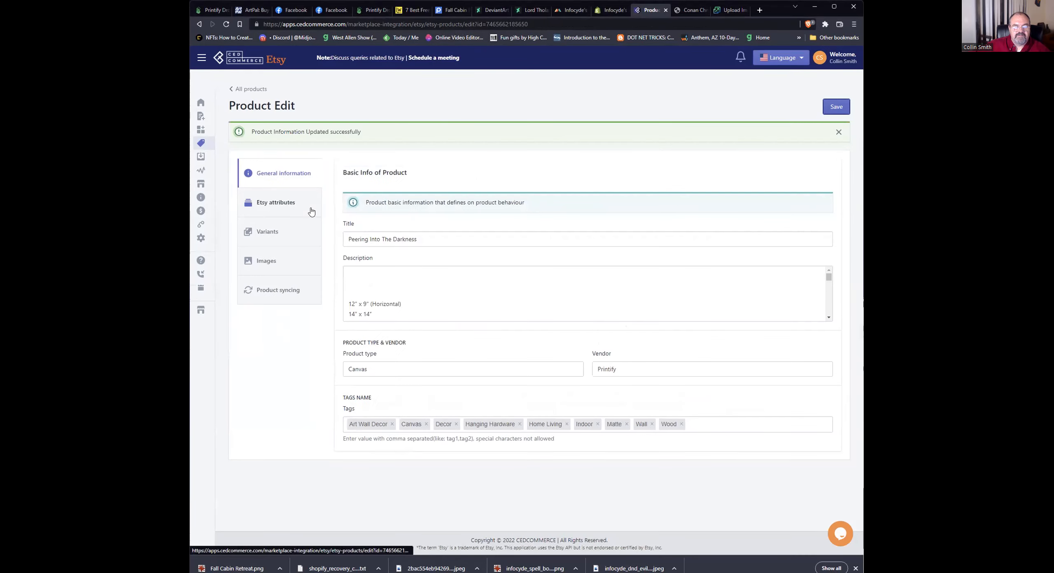
{"action": "mouse_move", "coordinate": [208, 139]}
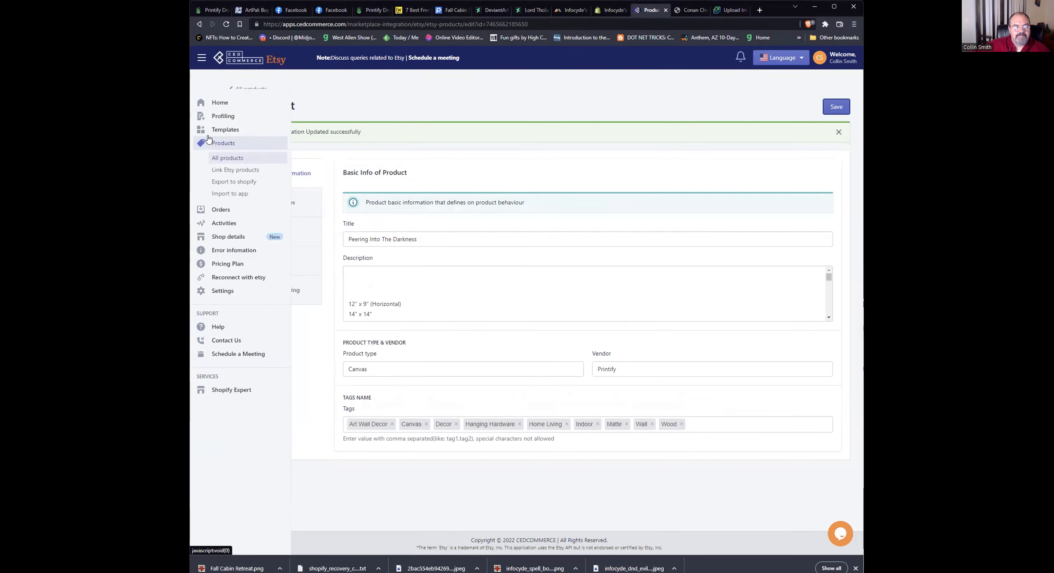